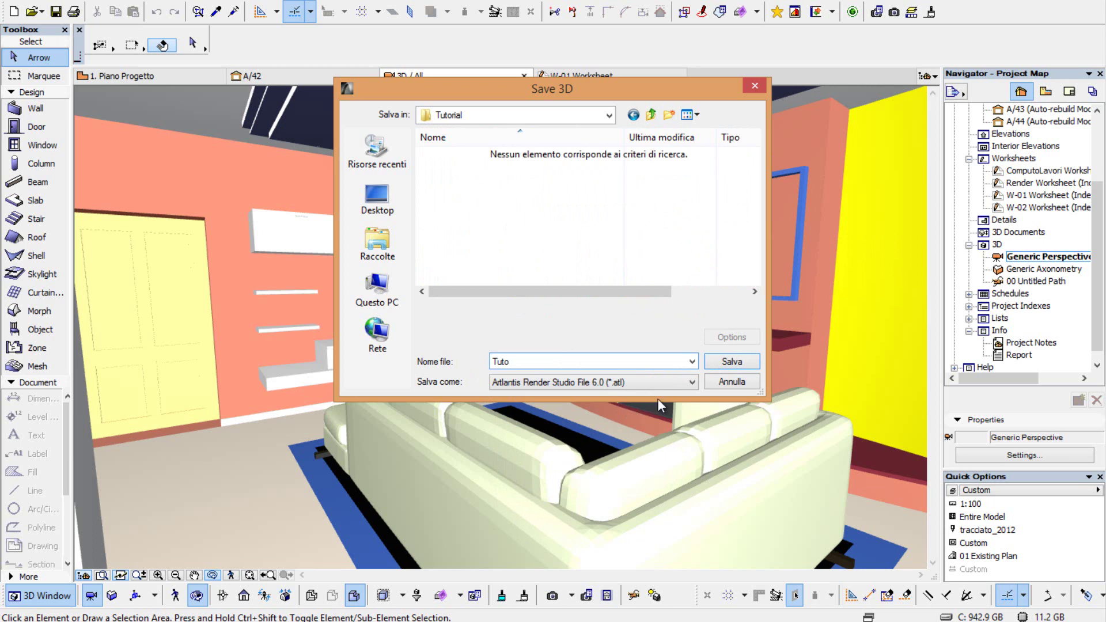
# Save the 3D view as the Artlantis Render Studio 6.0 file Tuto and export it with the current export options
pyautogui.click(731, 362)
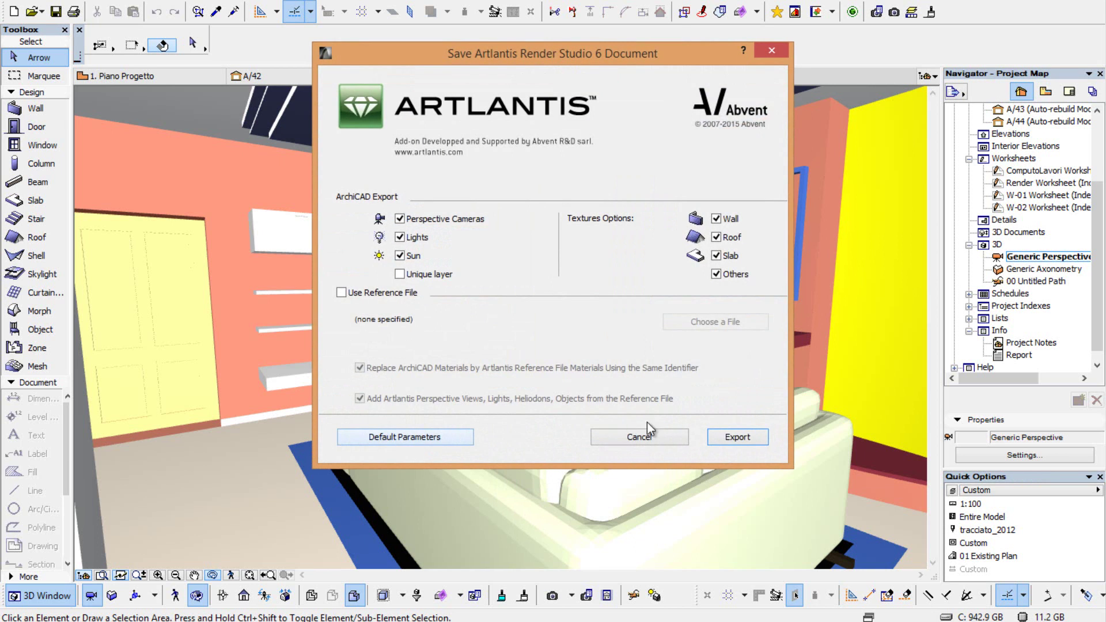
pyautogui.click(736, 438)
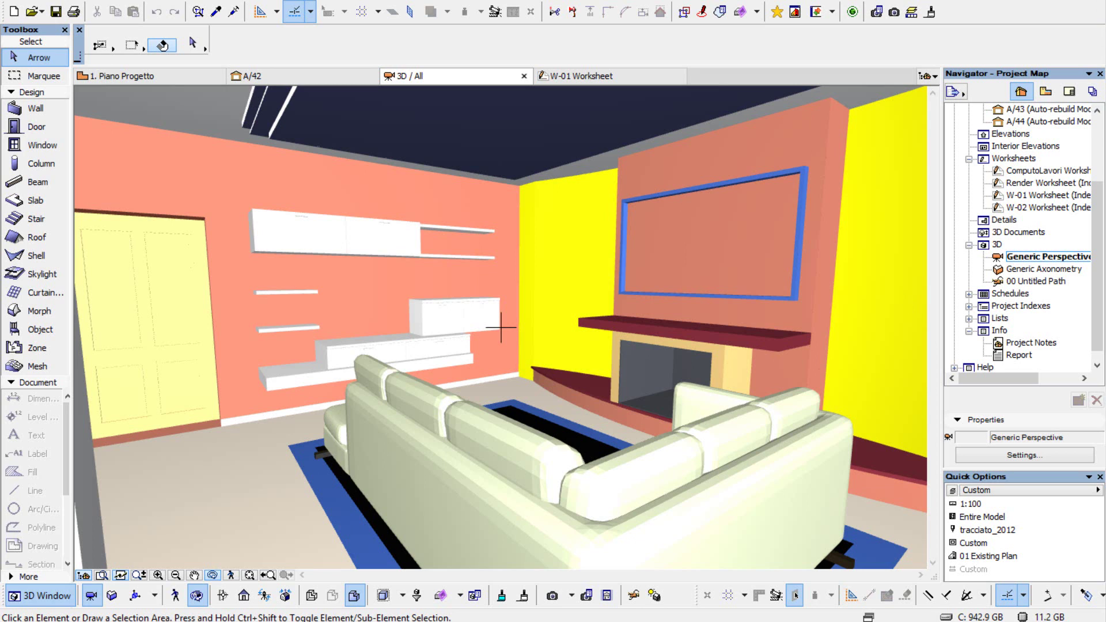
# Switch to the desktop, launch Artlantis Studio 6 and ignore the offered update
pyautogui.press('super+d')
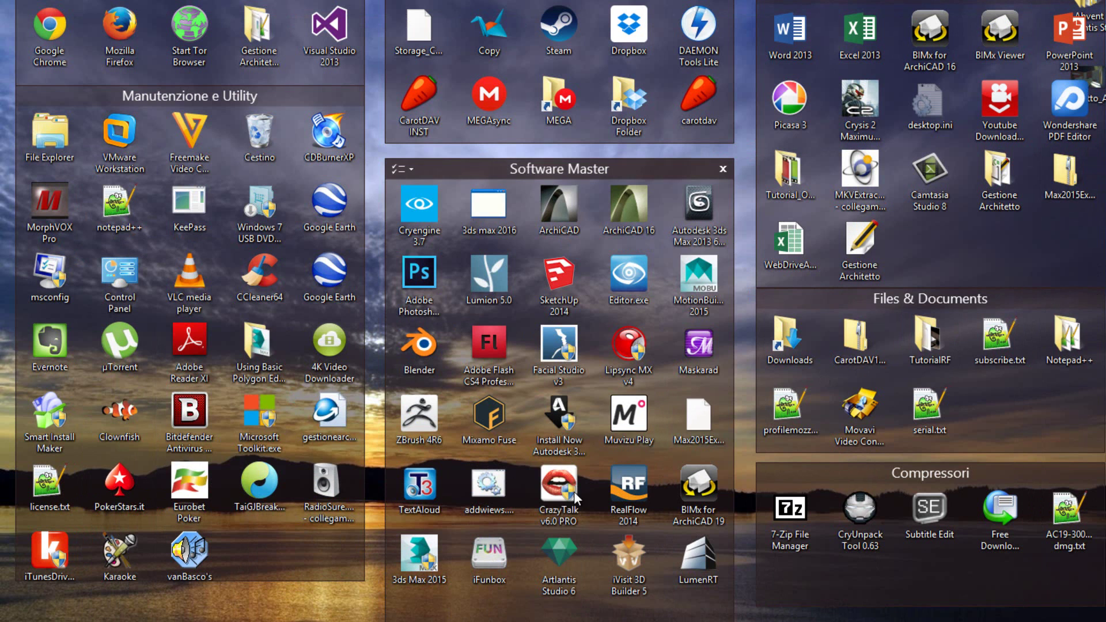
pyautogui.doubleClick(562, 553)
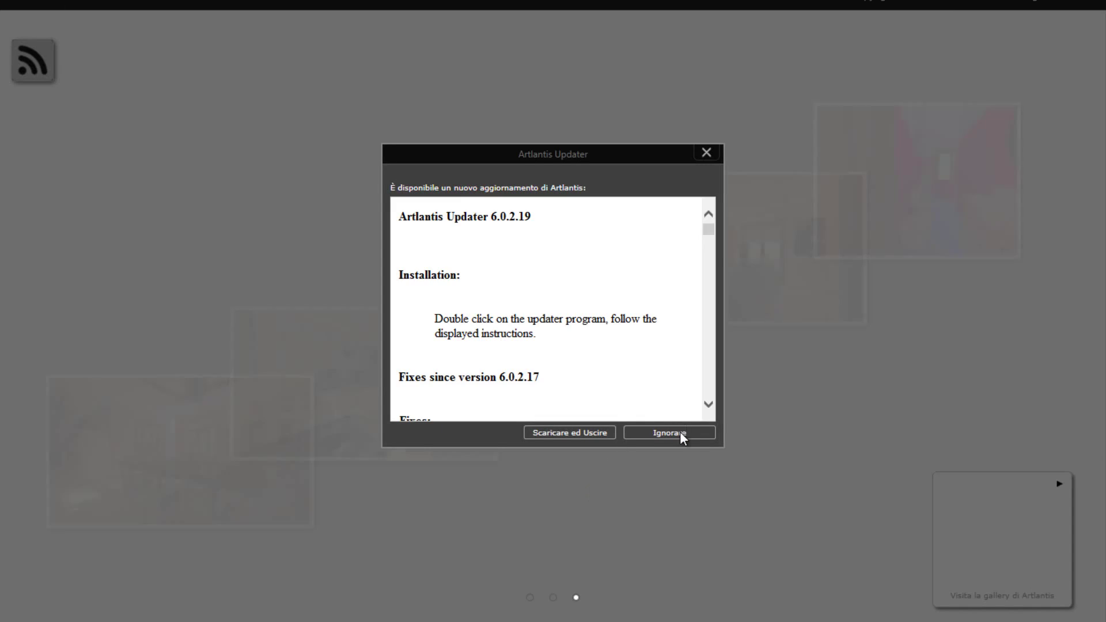
pyautogui.click(680, 433)
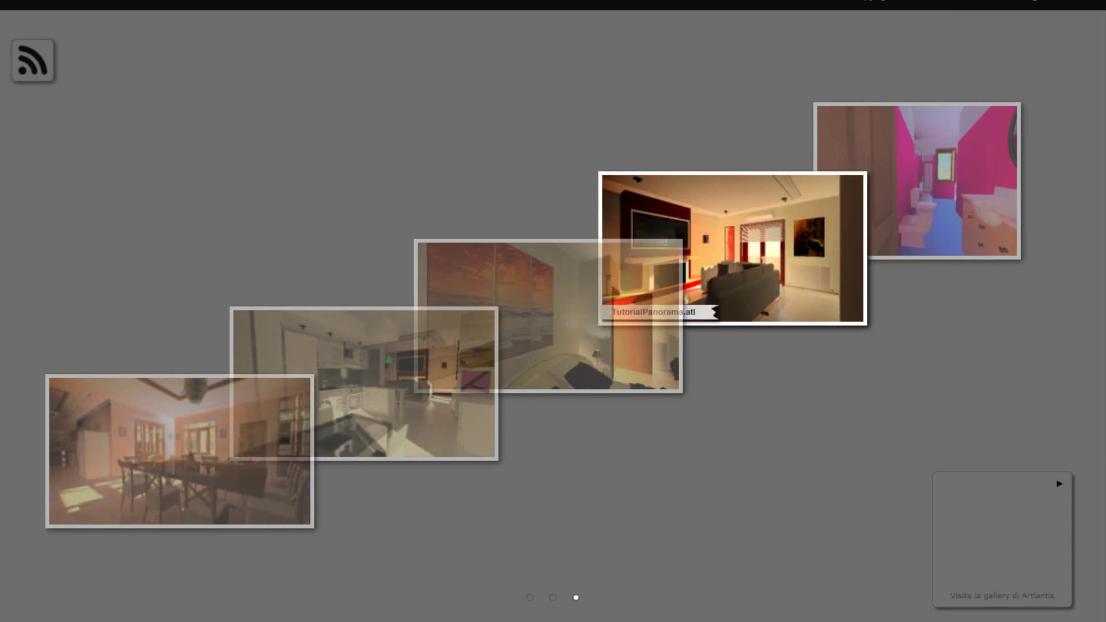
# Open the Artlantis document Tuto.atl from the project's Tutorial folder
pyautogui.click(41, 2)
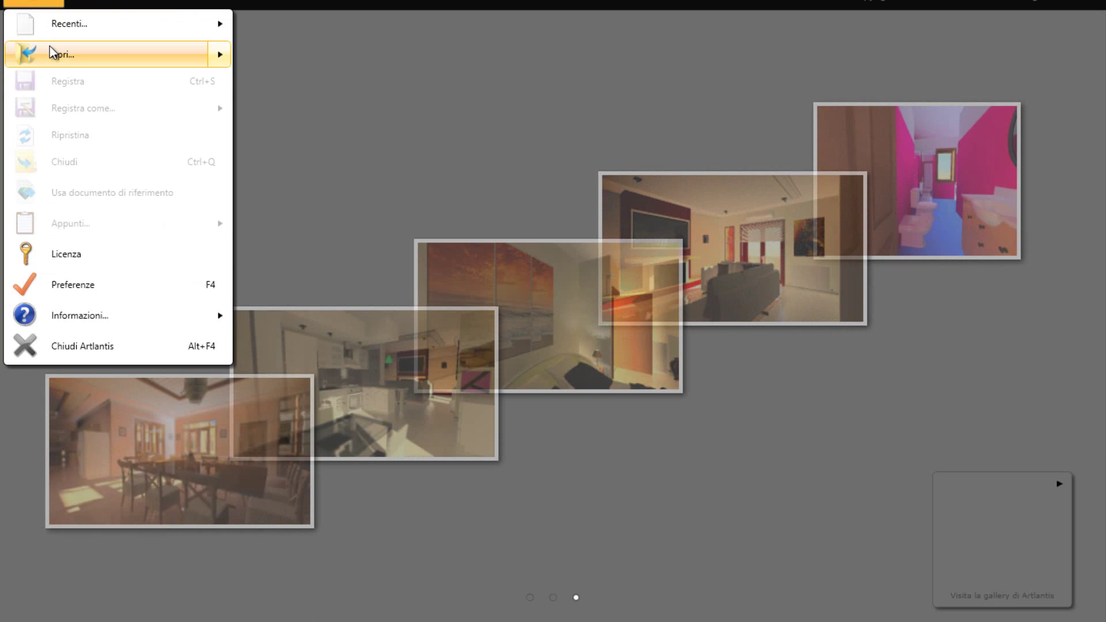
pyautogui.moveTo(50, 52)
pyautogui.click(340, 90)
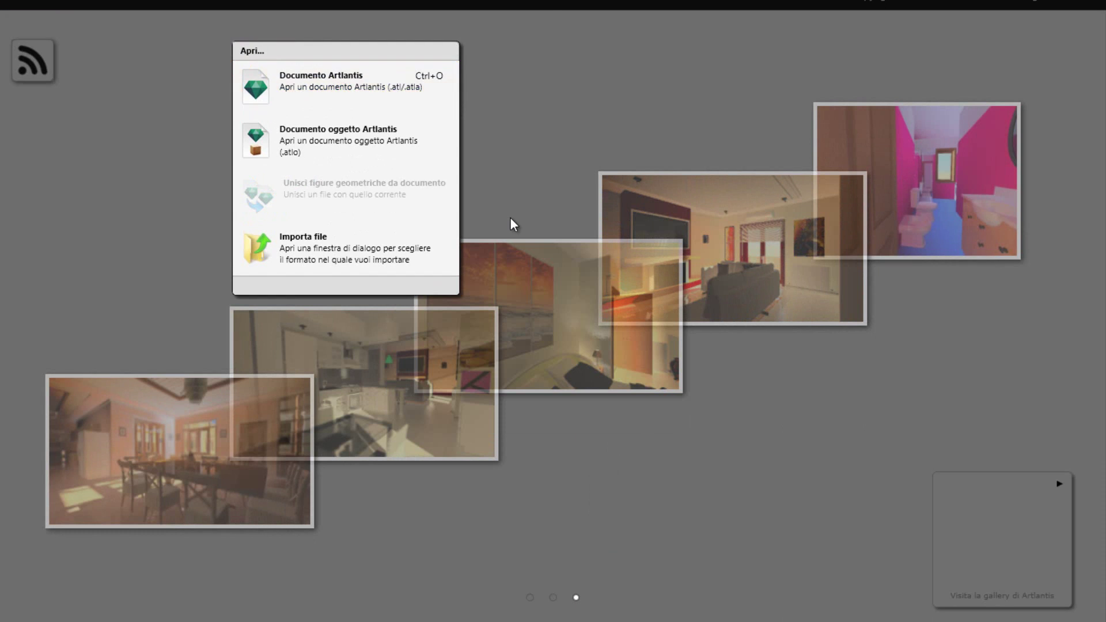
pyautogui.click(147, 3)
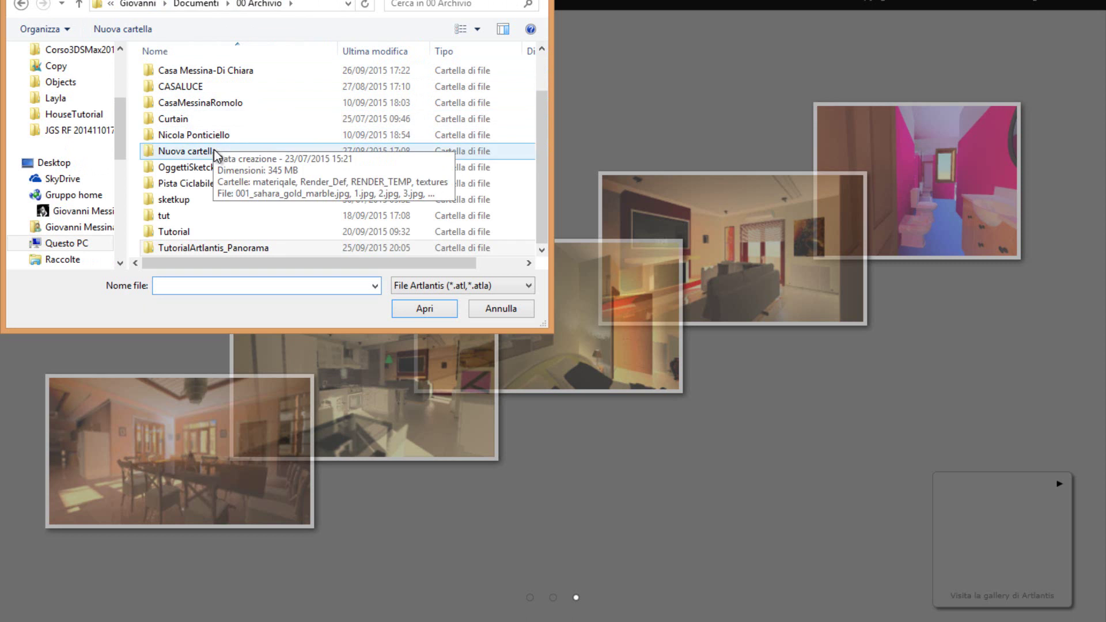
pyautogui.doubleClick(224, 72)
pyautogui.scroll(-3, 288, 190)
pyautogui.scroll(3, 263, 183)
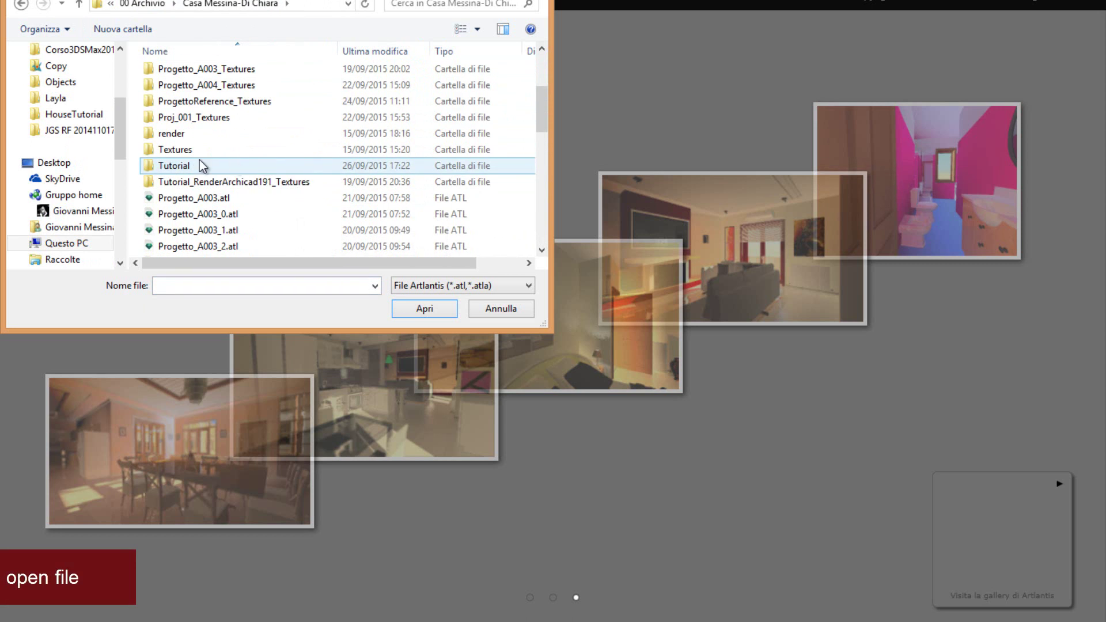
pyautogui.doubleClick(178, 165)
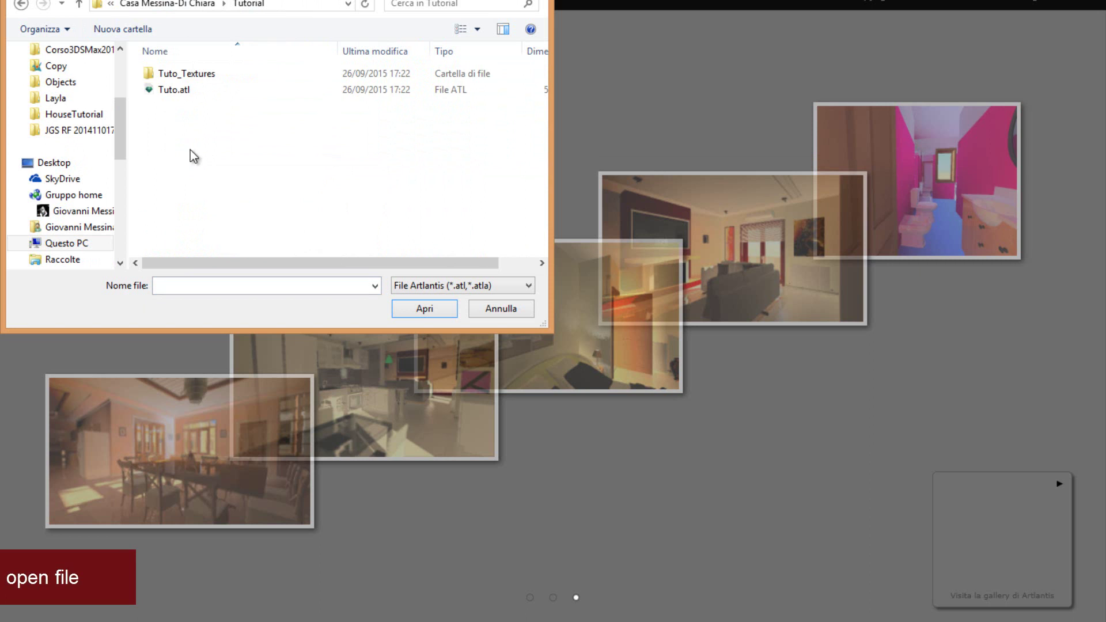
pyautogui.doubleClick(183, 90)
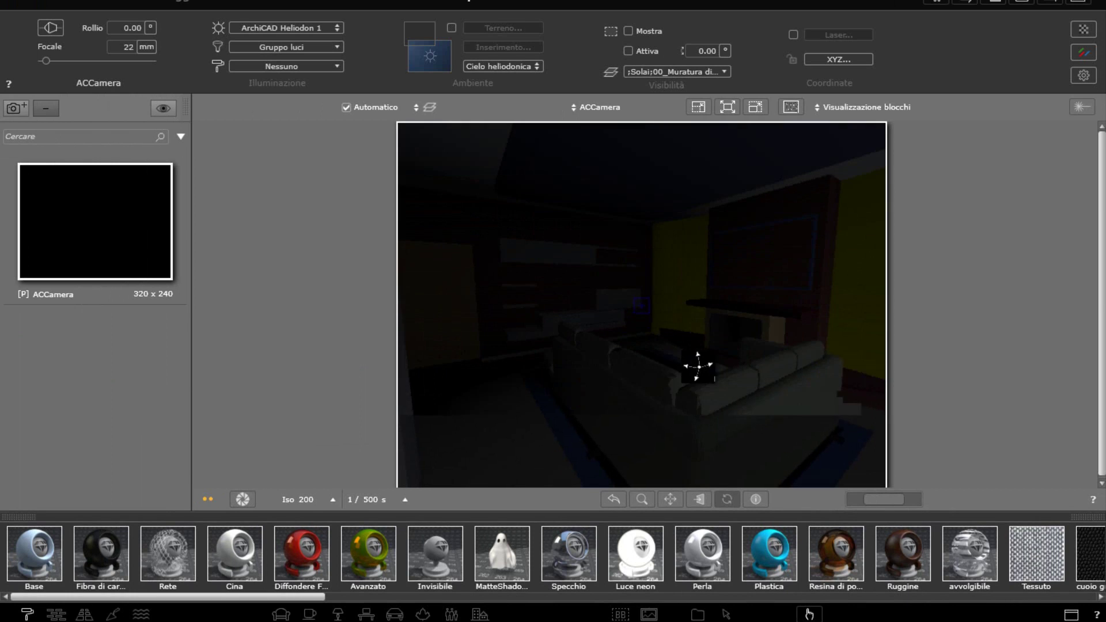
# Compare the room's sunlight under ArchiCAD Heliodon and ArchiCAD Heliodon 1, with the camera facing the glazed door
pyautogui.moveTo(678, 347); pyautogui.dragTo(674, 315)
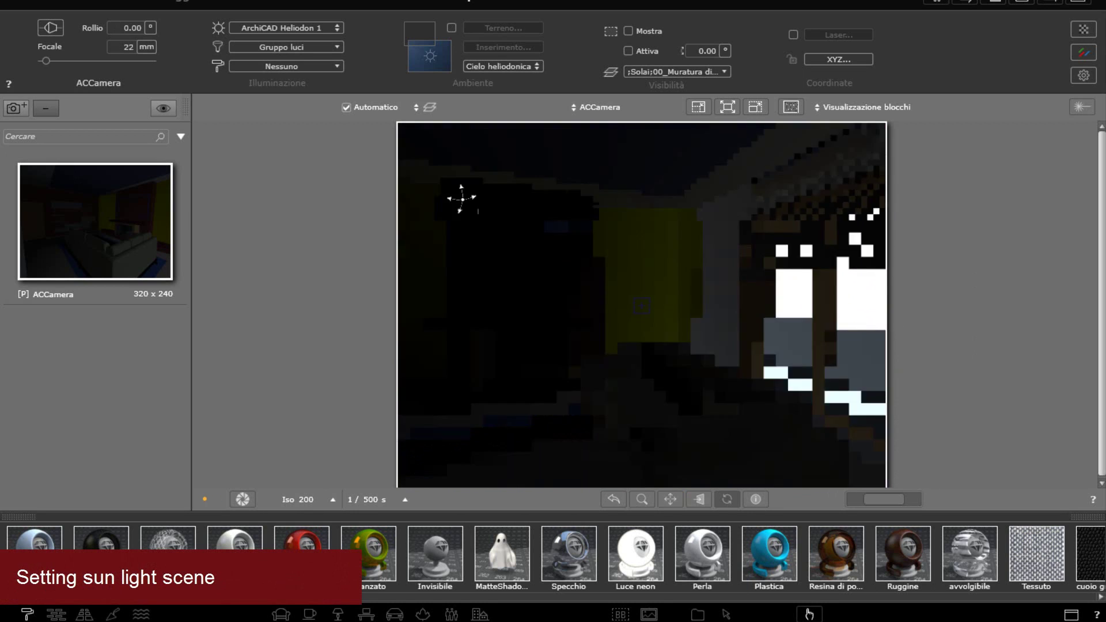
pyautogui.click(302, 27)
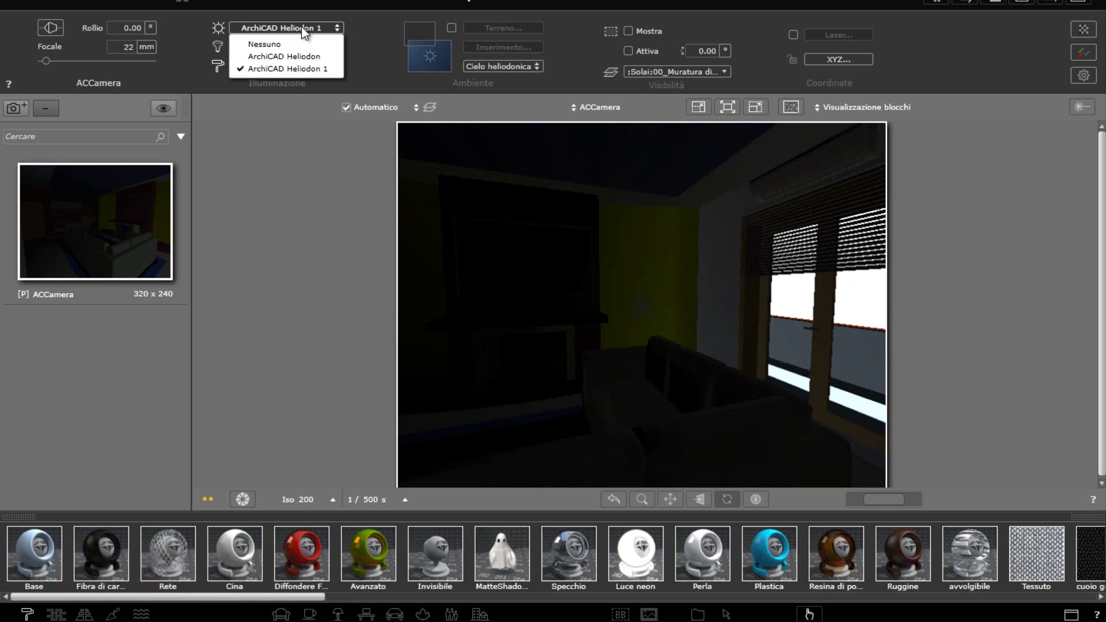
pyautogui.click(296, 56)
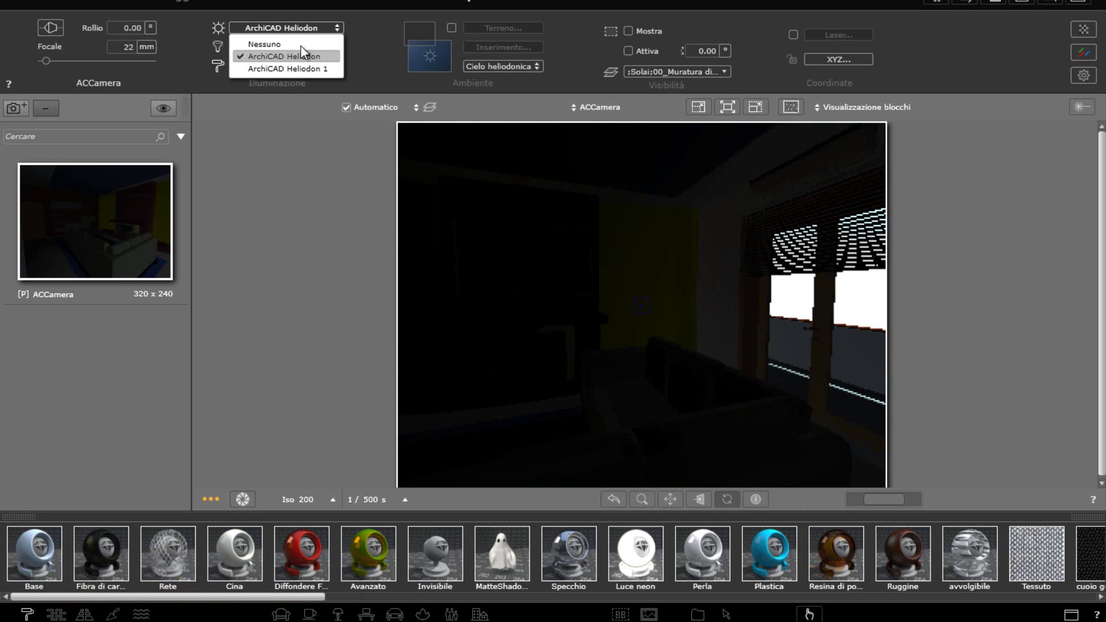
pyautogui.click(295, 68)
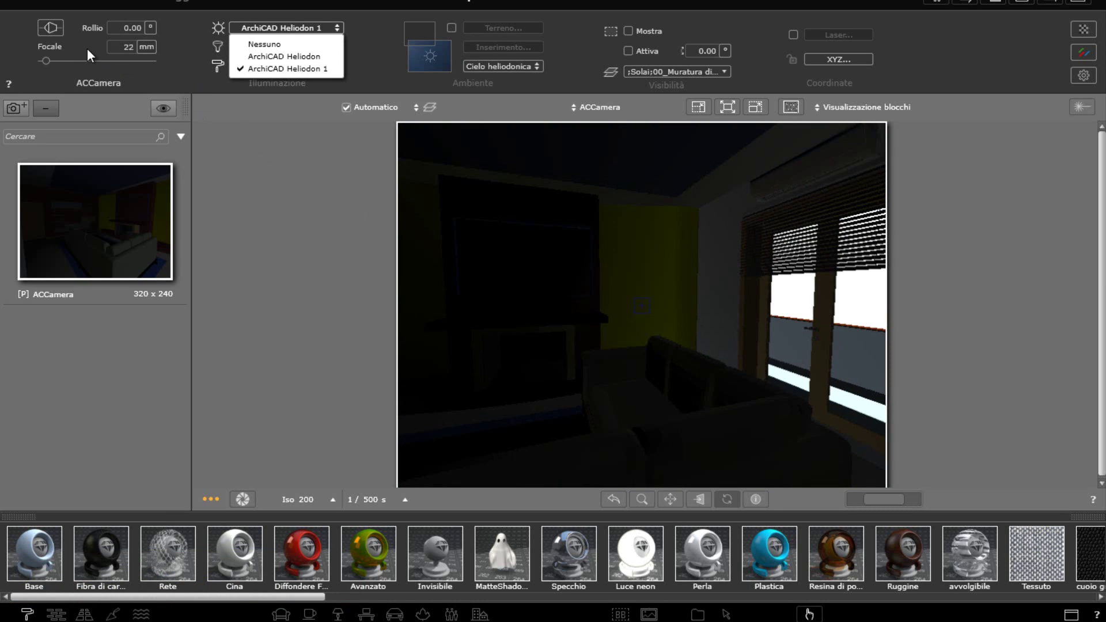
pyautogui.click(175, 61)
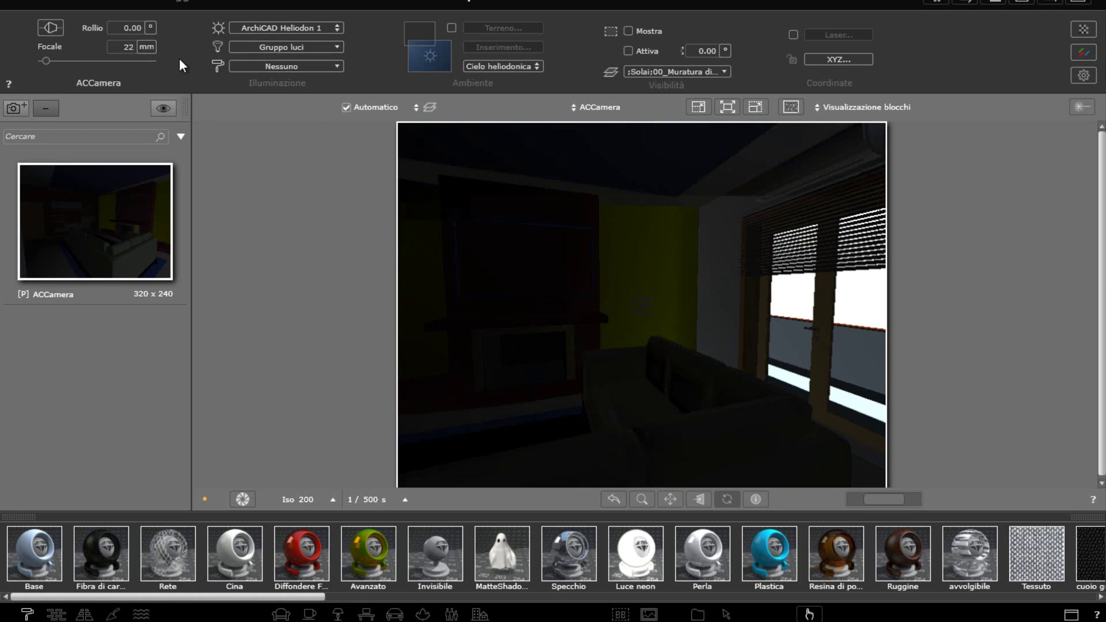
# Adjust the sun of ArchiCAD Heliodon 1 to an azimuth of about 230° and an elevation of about 24.5°
pyautogui.click(346, 3)
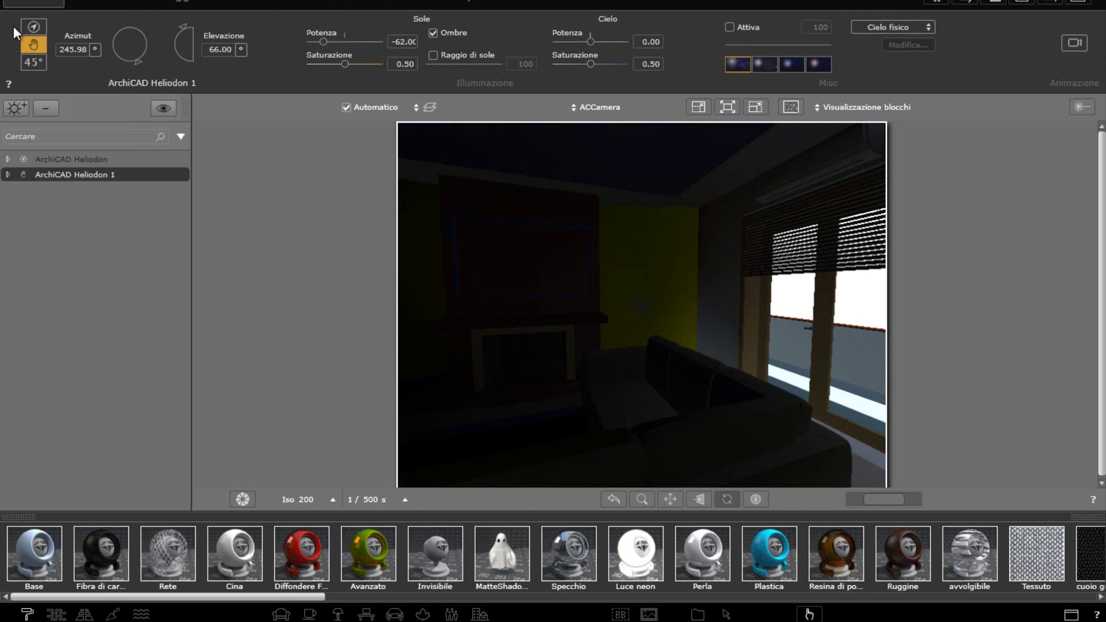
pyautogui.moveTo(137, 60); pyautogui.dragTo(115, 39)
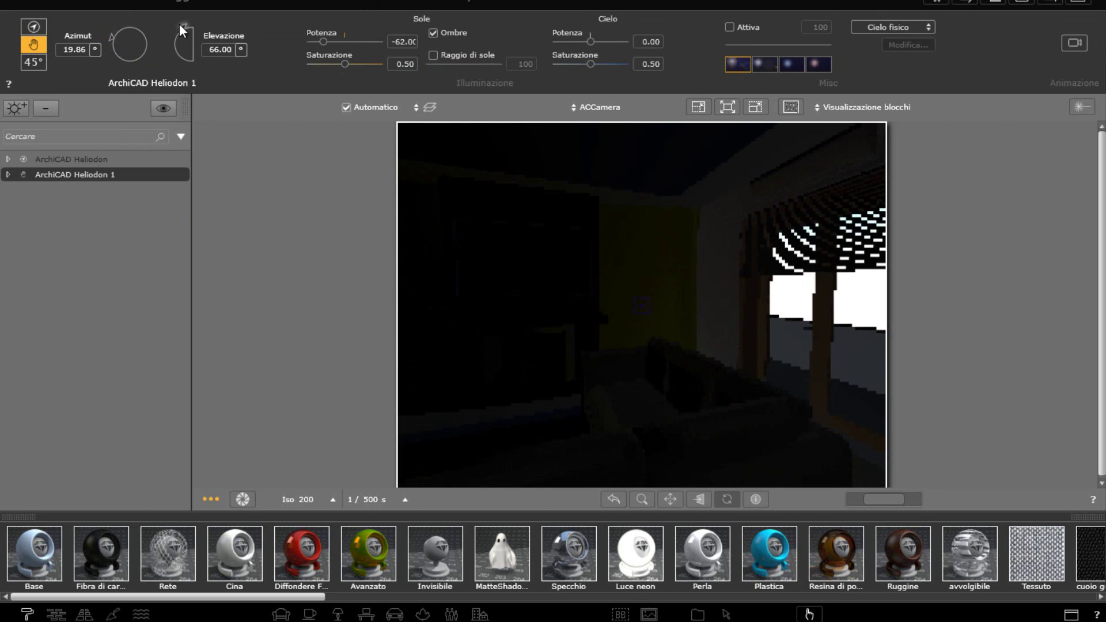
pyautogui.moveTo(182, 24)
pyautogui.mouseDown()
pyautogui.moveTo(116, 51)
pyautogui.moveTo(141, 66)
pyautogui.mouseUp()
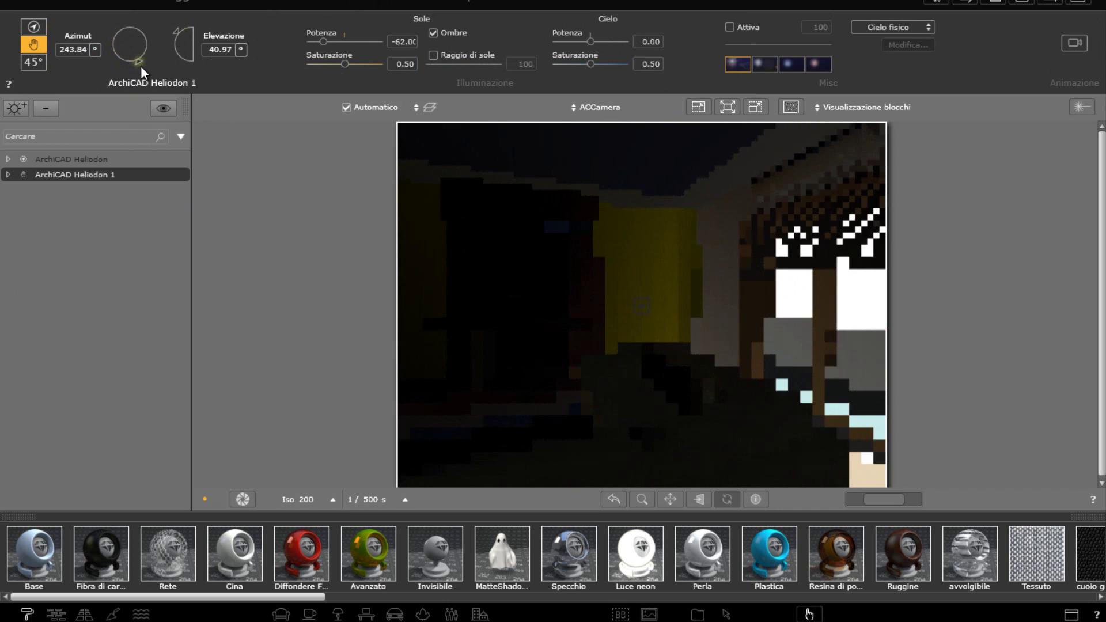
pyautogui.moveTo(175, 30); pyautogui.dragTo(174, 36)
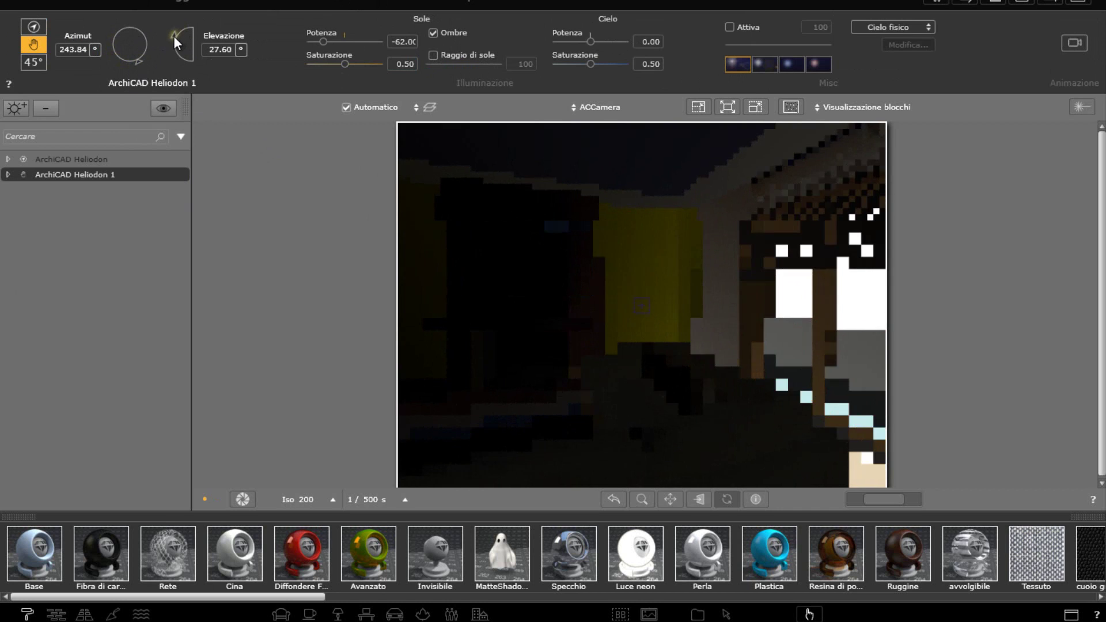
pyautogui.click(139, 59)
pyautogui.moveTo(139, 59); pyautogui.dragTo(146, 61)
# Check the sunlight entering through the glazed door and set the heliodon's azimuth to about 295.5°
pyautogui.moveTo(562, 233); pyautogui.dragTo(611, 262)
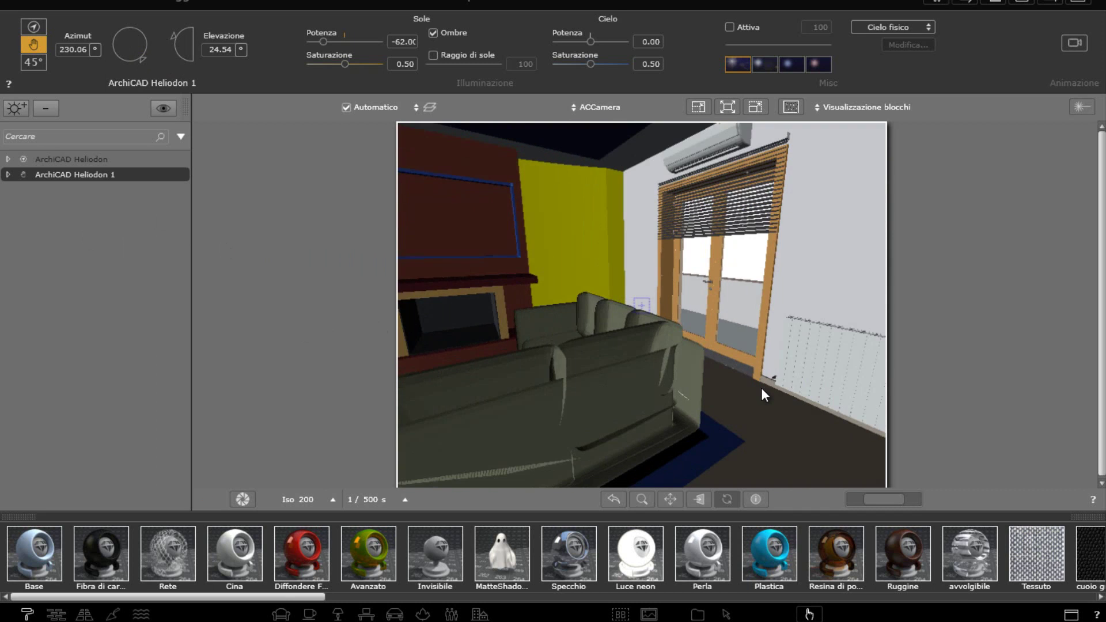
pyautogui.moveTo(756, 368); pyautogui.dragTo(731, 349)
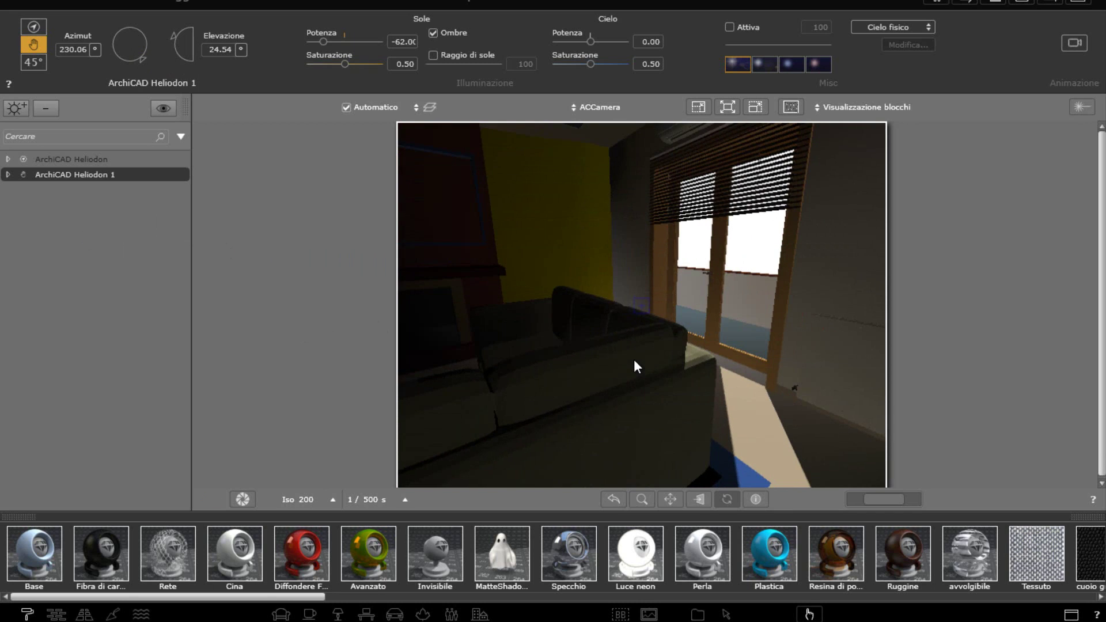
pyautogui.moveTo(634, 360); pyautogui.dragTo(639, 327)
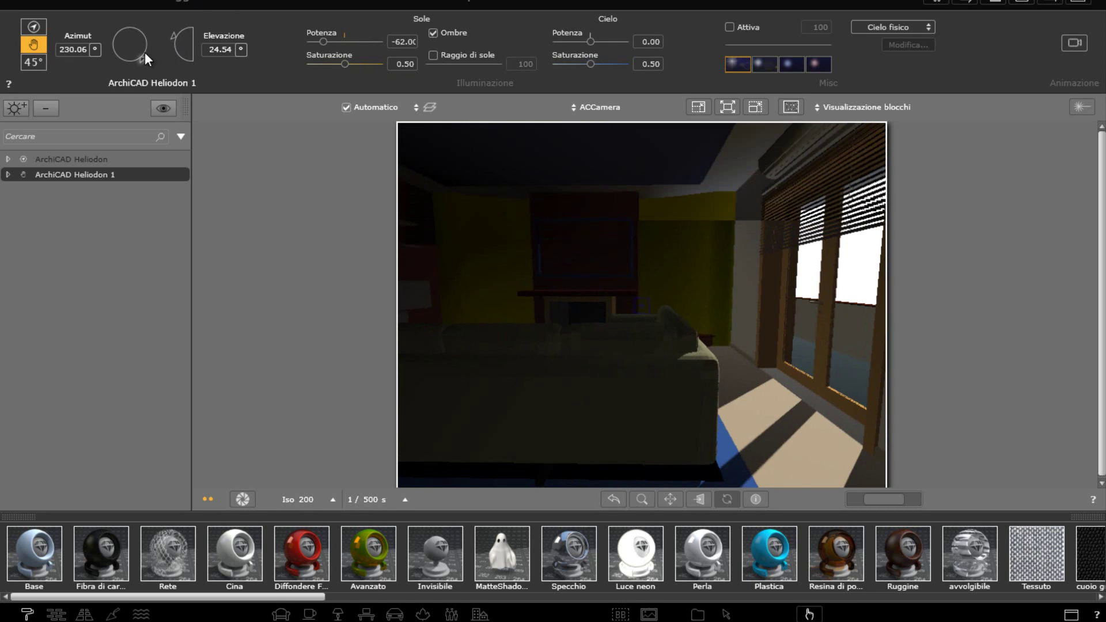
pyautogui.moveTo(142, 58); pyautogui.dragTo(110, 85)
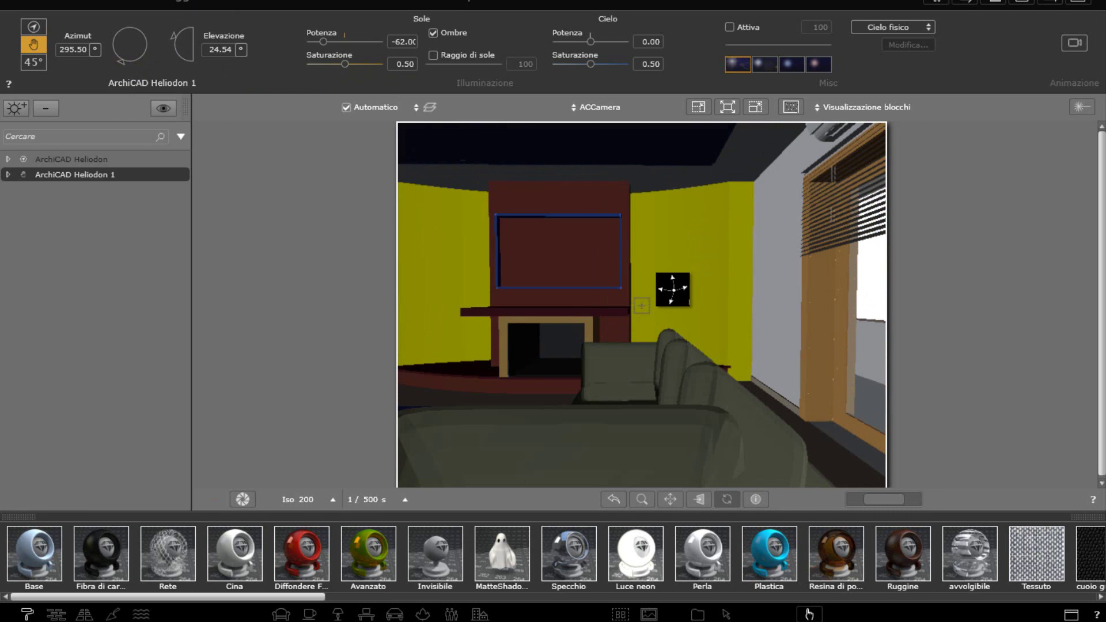
# Reframe the fireplace wall from above and switch the camera from ISO and shutter settings to automatic exposure
pyautogui.moveTo(666, 292); pyautogui.dragTo(645, 311)
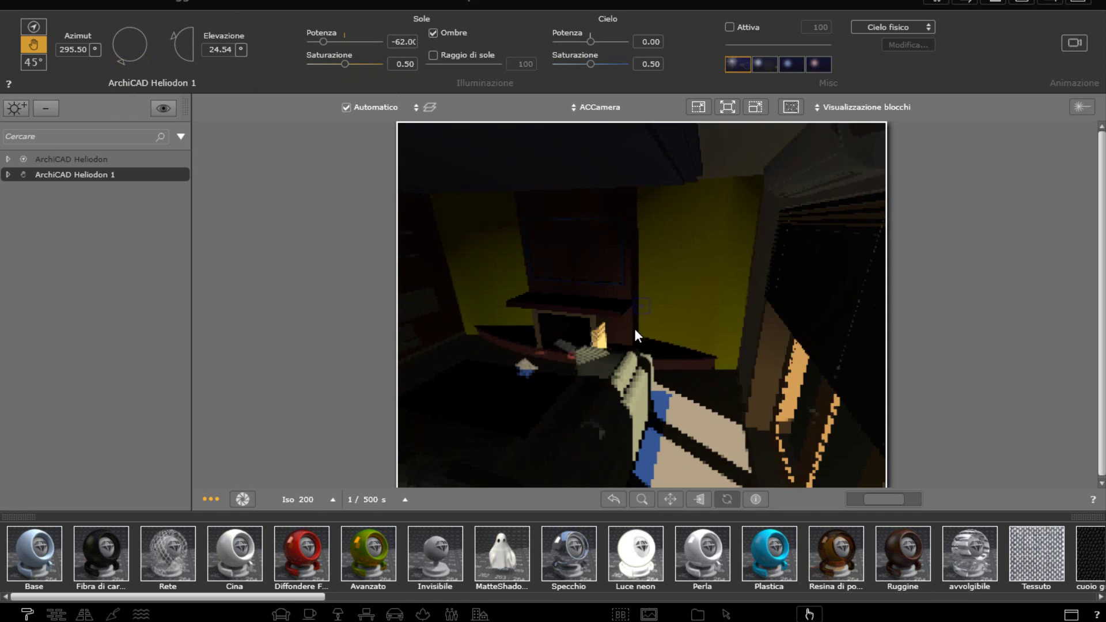
pyautogui.click(244, 499)
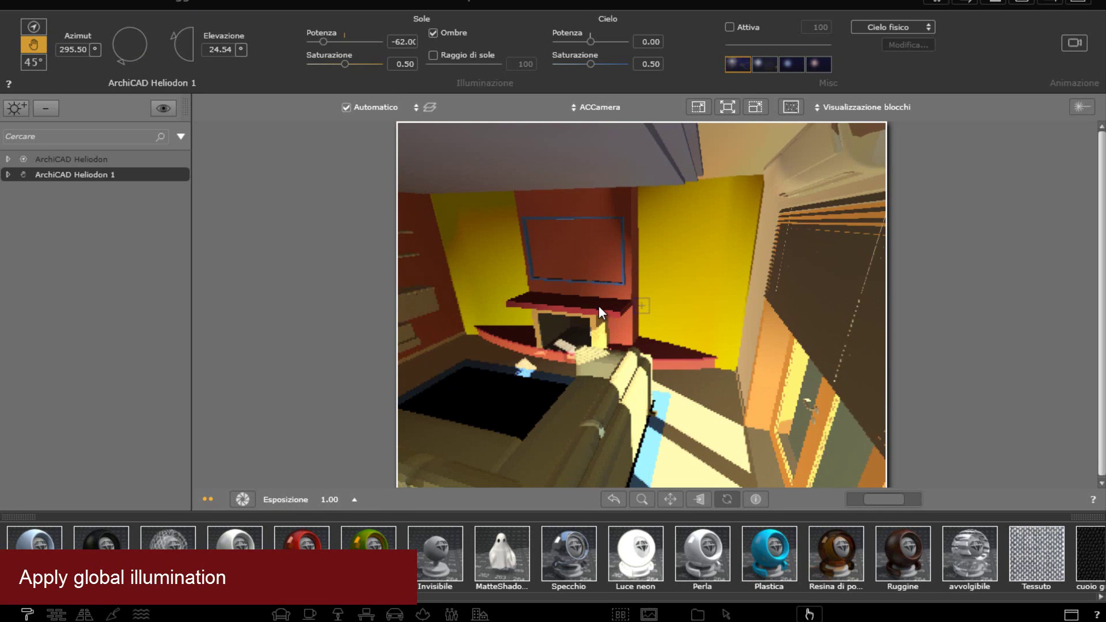
# Place the TV 014 object from the HiFi category on the wall above the fireplace, inside the blue frame
pyautogui.moveTo(599, 312); pyautogui.dragTo(830, 353)
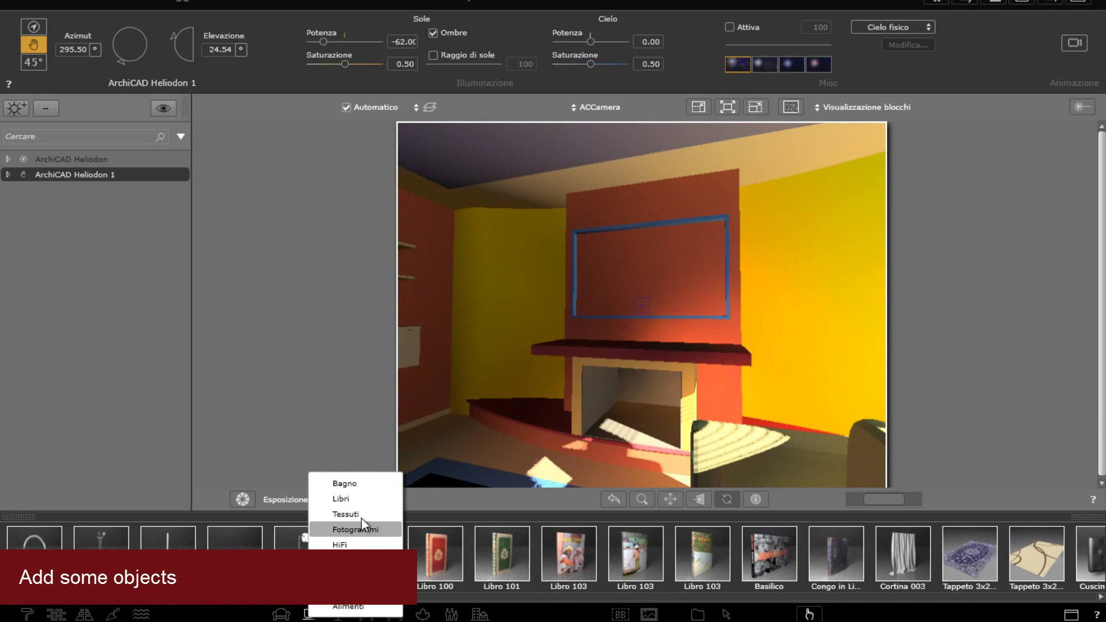
pyautogui.click(362, 544)
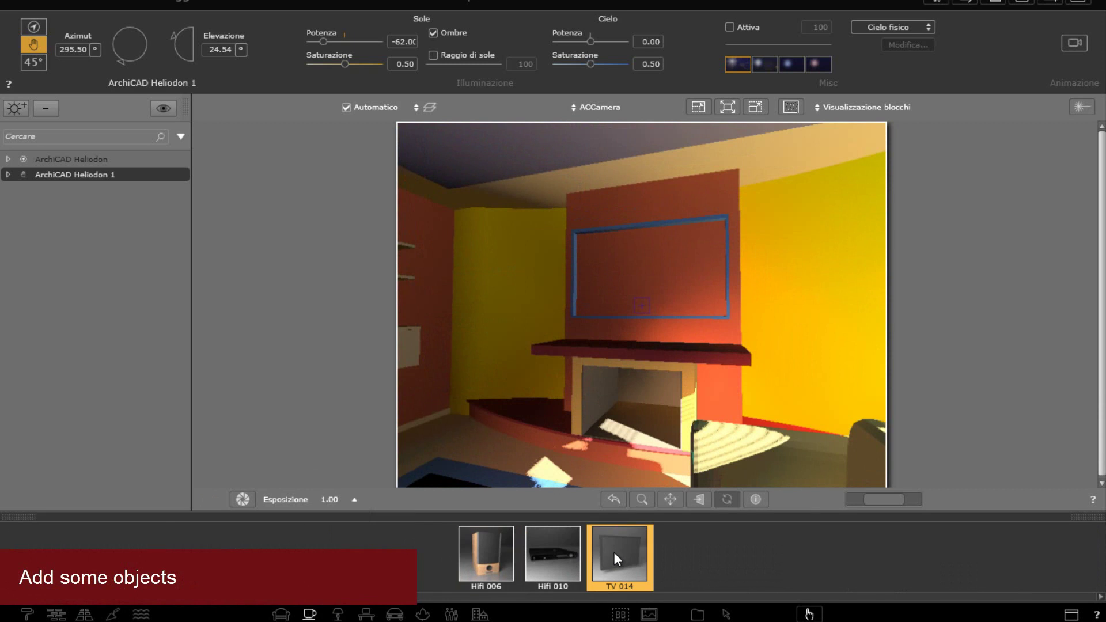
pyautogui.moveTo(614, 552); pyautogui.dragTo(618, 268)
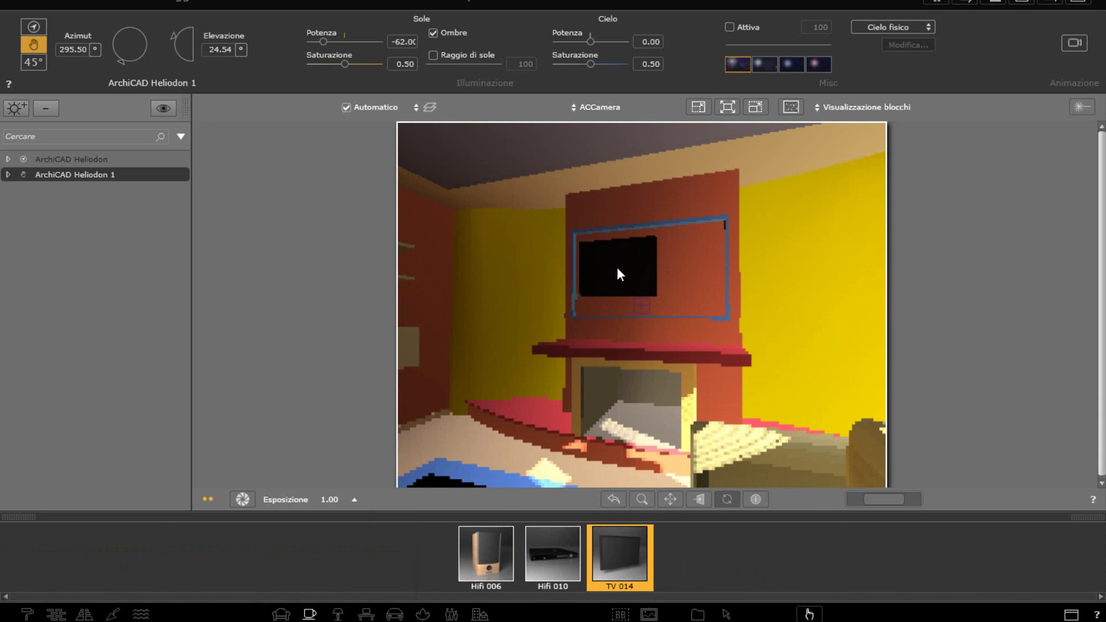
# Unlink the TV's proportions, resize it to about 1.78 m wide and 1.02 m high, and centre it in the blue frame
pyautogui.click(184, 3)
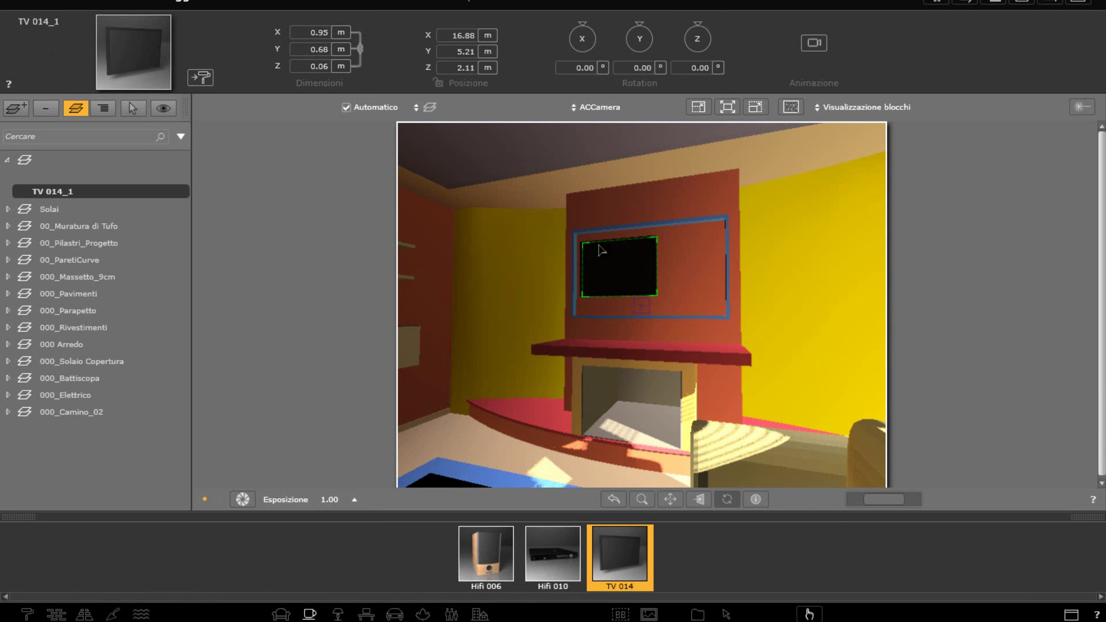
pyautogui.click(610, 266)
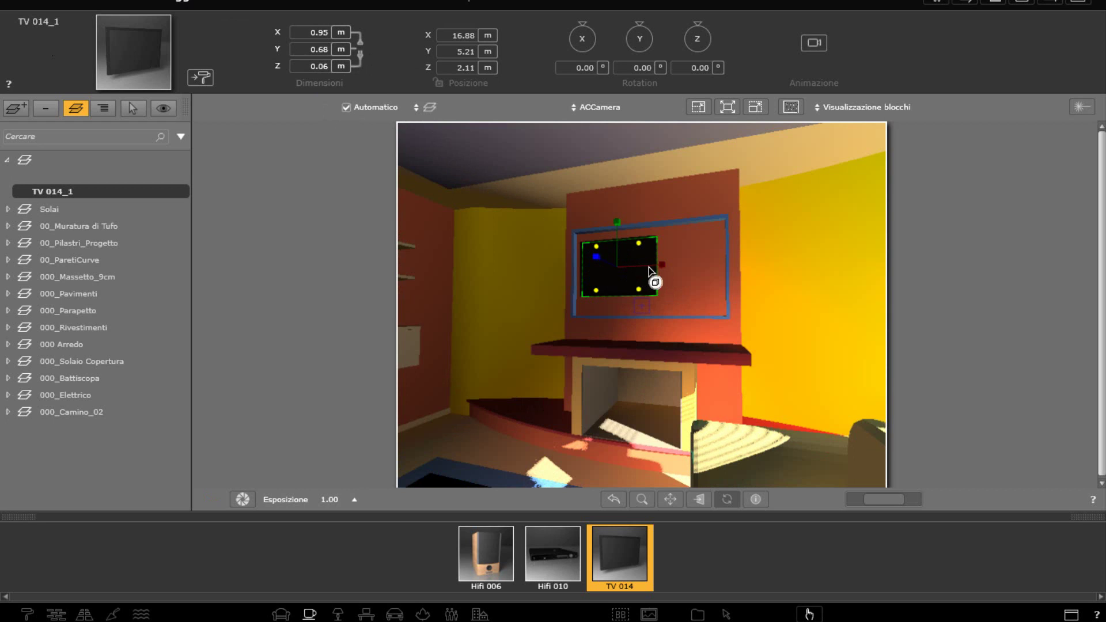
pyautogui.moveTo(669, 268); pyautogui.dragTo(703, 268)
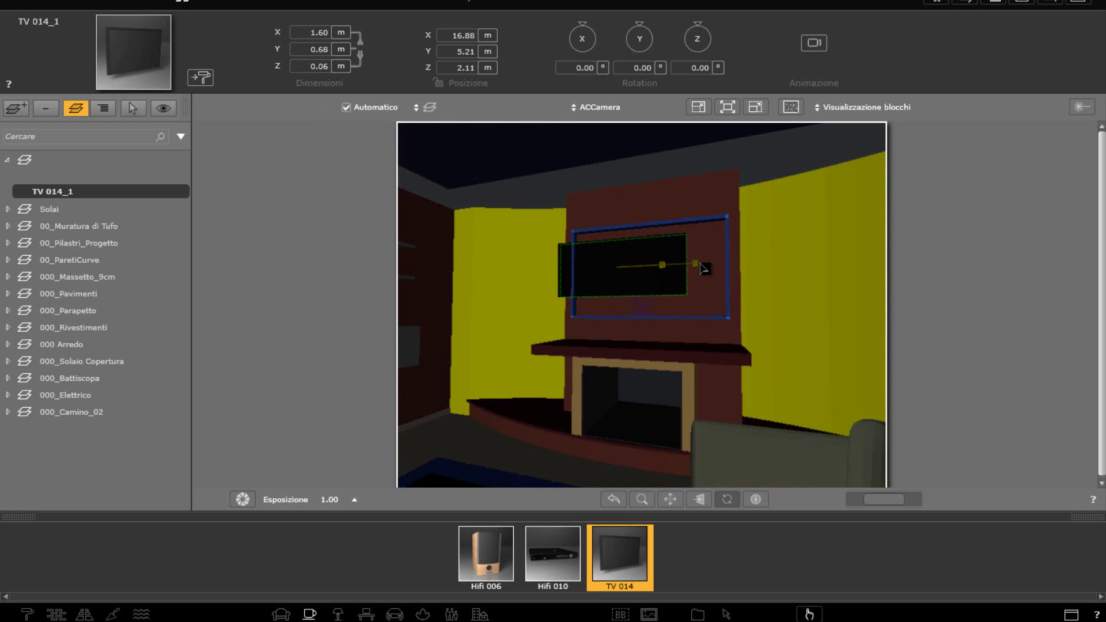
pyautogui.moveTo(625, 233); pyautogui.dragTo(622, 205)
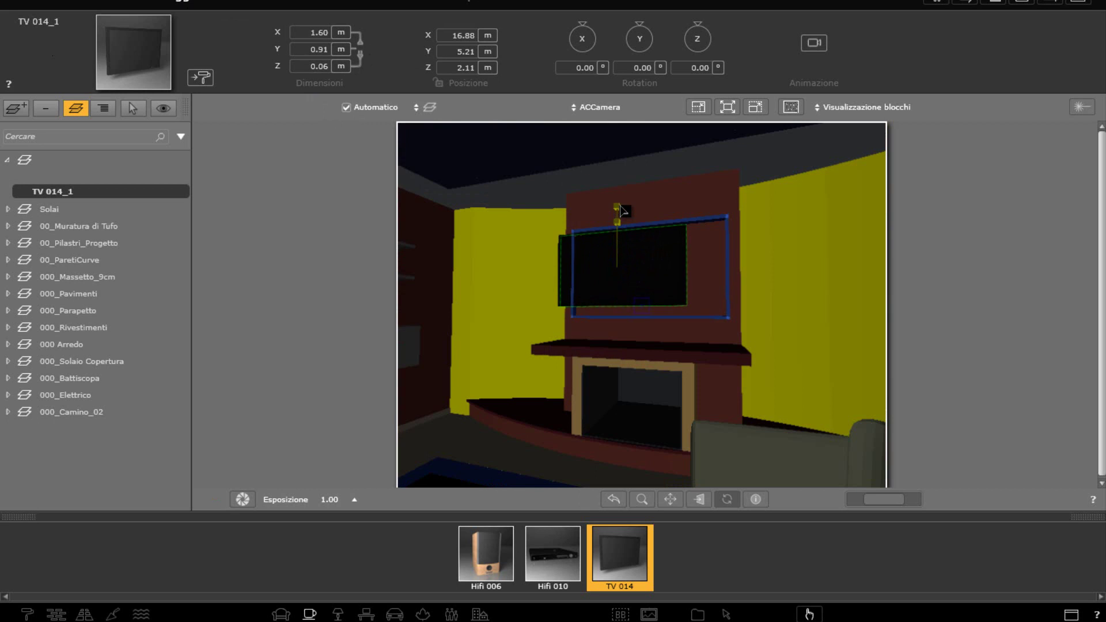
pyautogui.moveTo(606, 241); pyautogui.dragTo(628, 288)
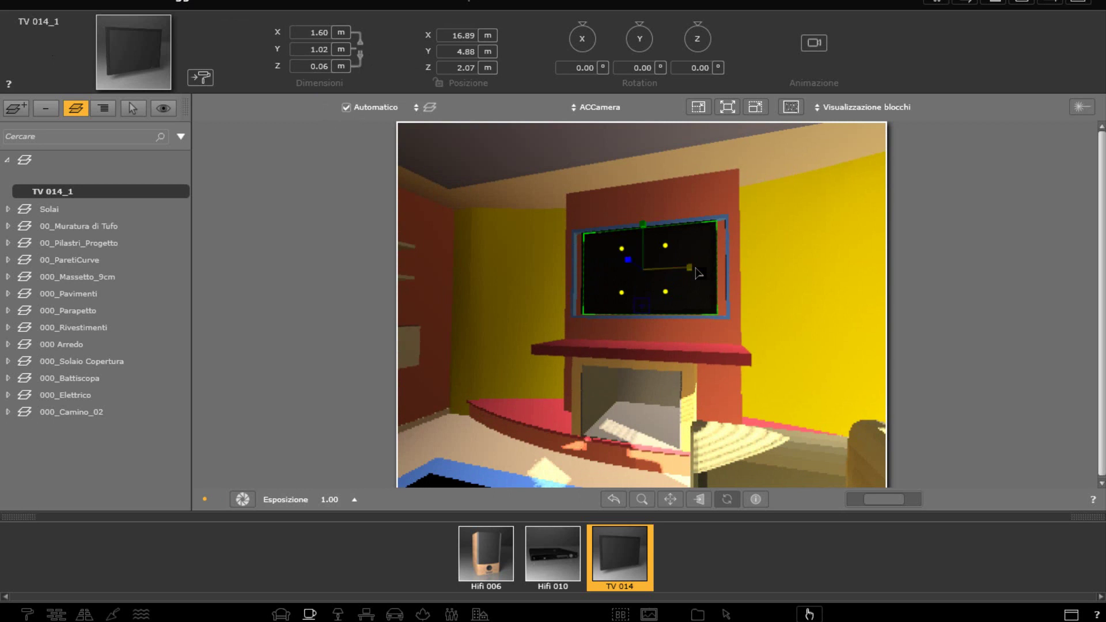
pyautogui.moveTo(698, 268); pyautogui.dragTo(702, 267)
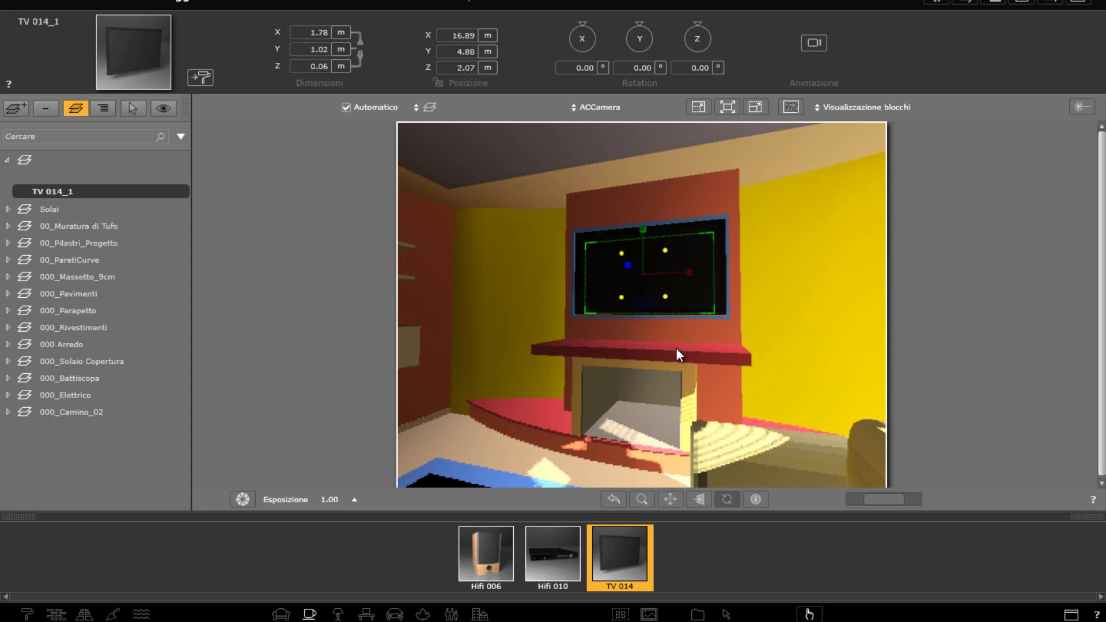
# Apply the a1 stone wall shader from the Pietra category to the yellow C13 walls on both sides of the fireplace
pyautogui.press('Down')
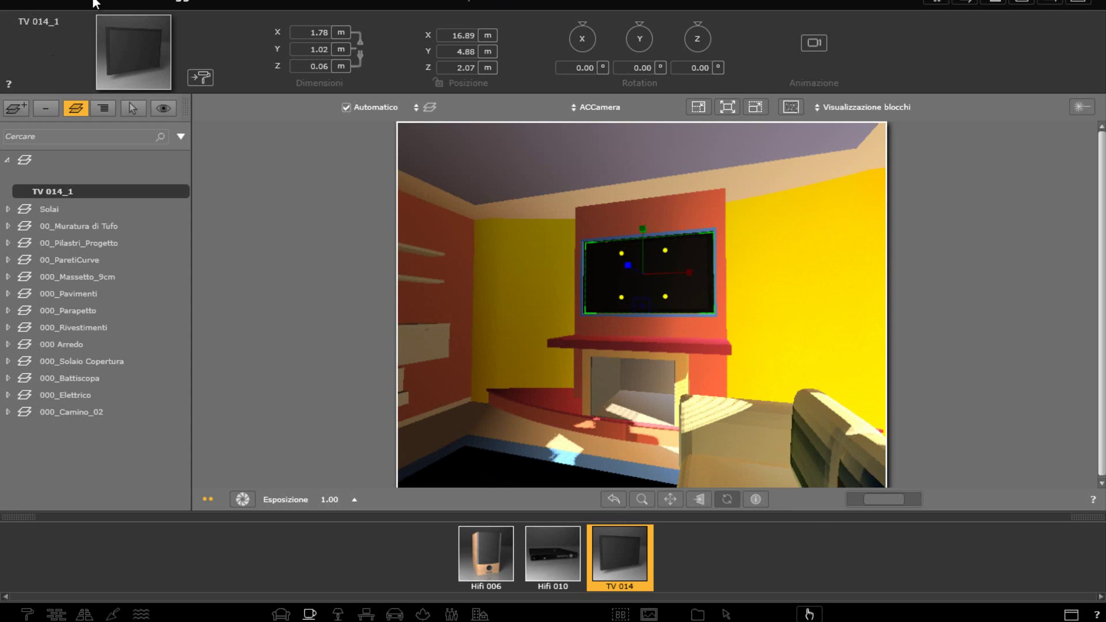
pyautogui.click(200, 77)
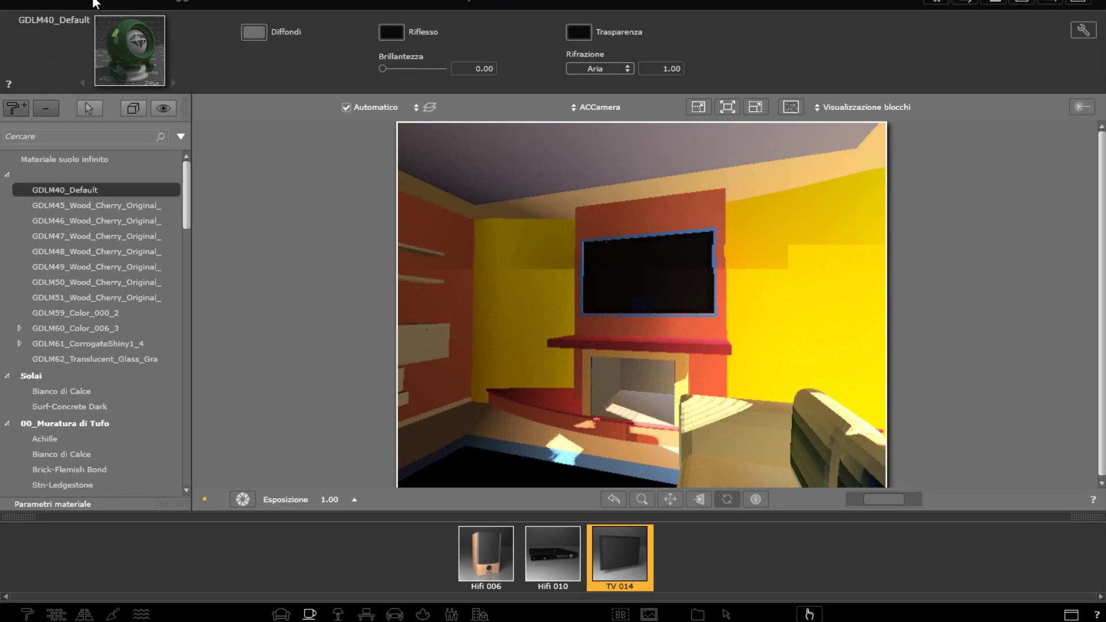
pyautogui.click(780, 265)
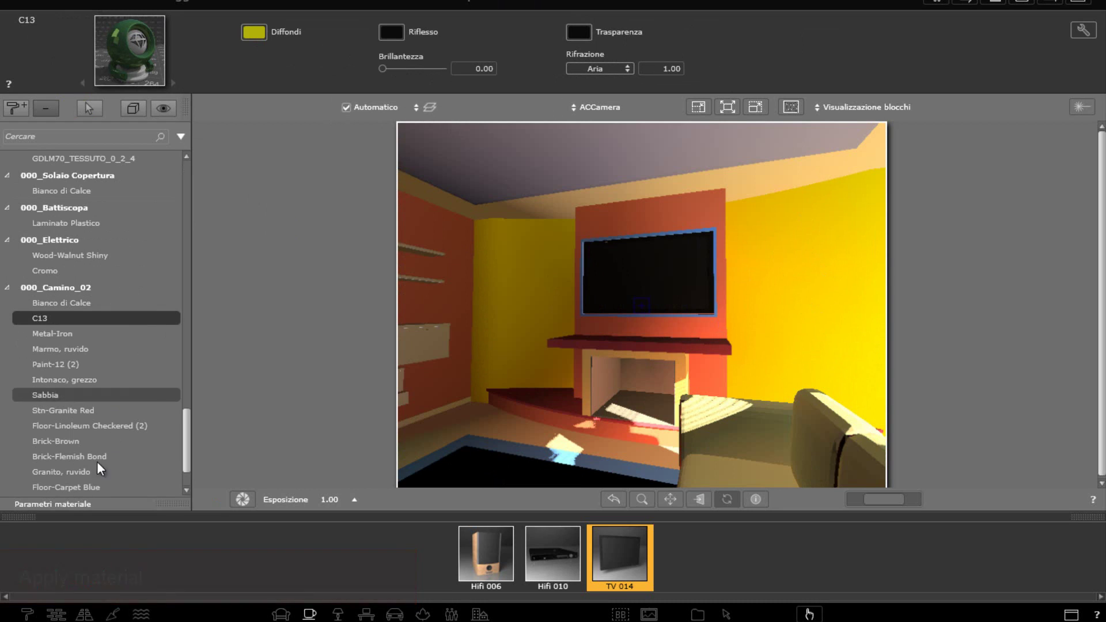
pyautogui.click(56, 615)
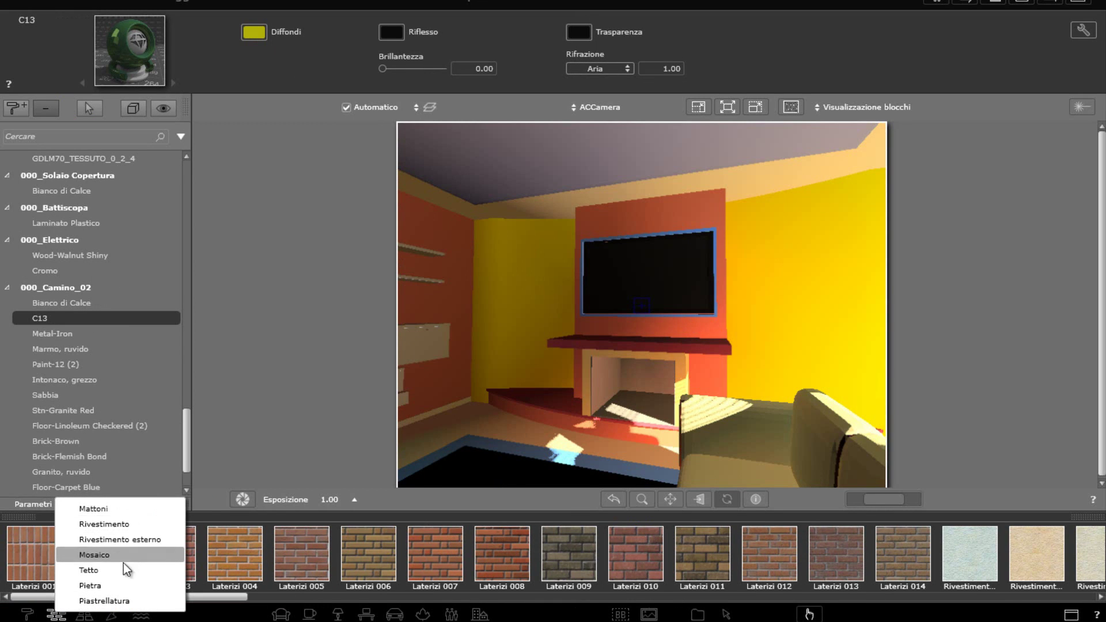
pyautogui.click(113, 586)
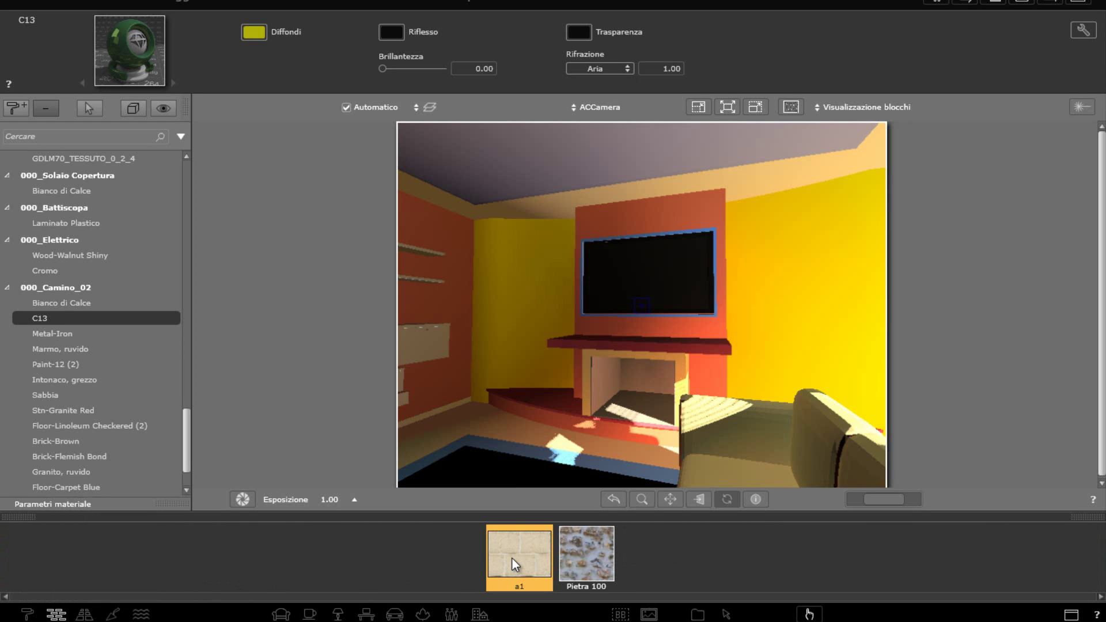
pyautogui.moveTo(511, 558); pyautogui.dragTo(782, 323)
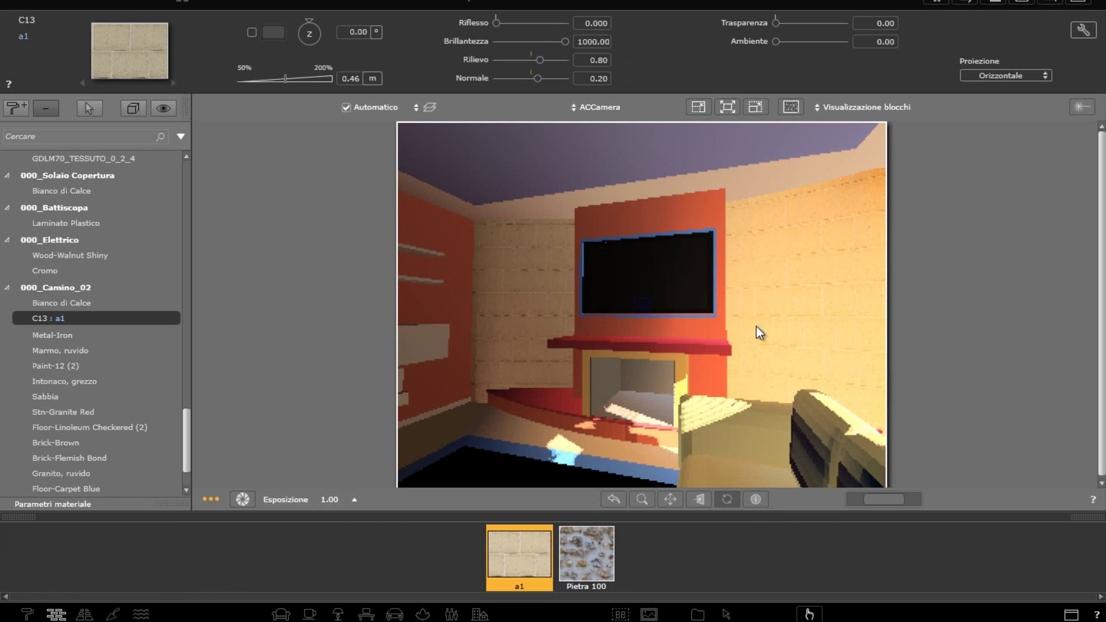
# Apply the Cuoio screpolato shader from the Tessuti category to the sofa's GDLM70_TESSUTO_0_2_4 upholstery
pyautogui.moveTo(545, 310); pyautogui.dragTo(736, 342)
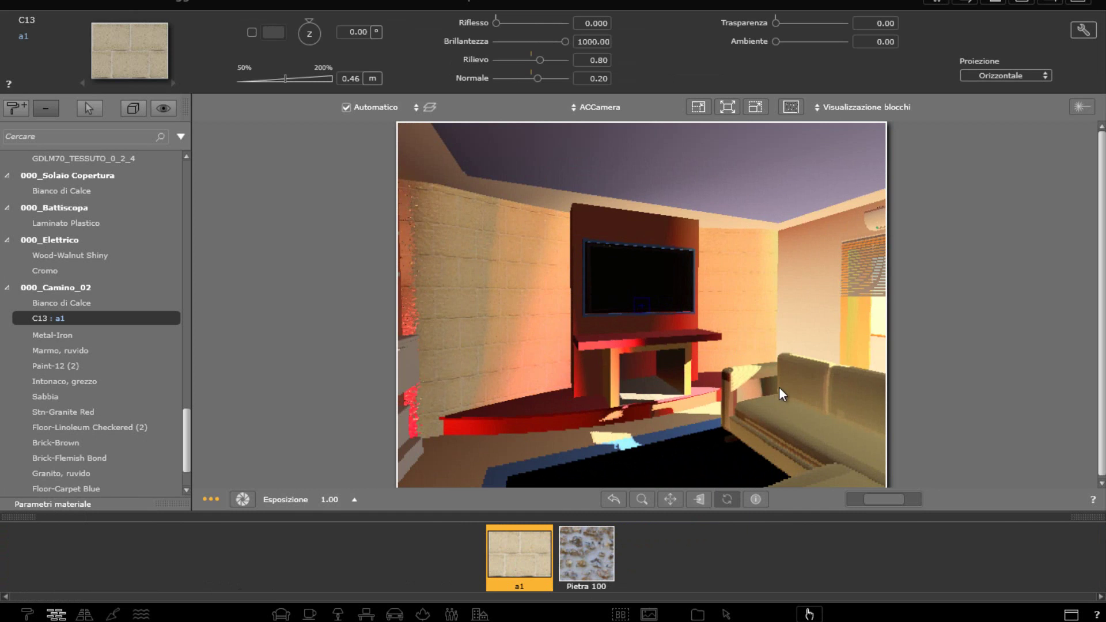
pyautogui.moveTo(737, 341); pyautogui.dragTo(779, 386)
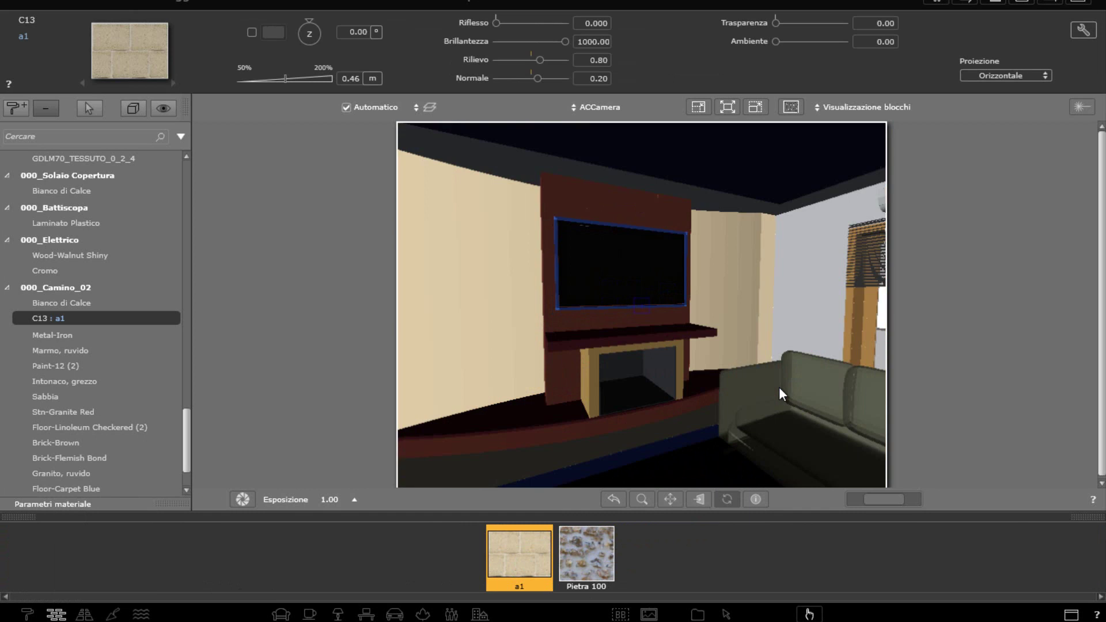
pyautogui.click(791, 438)
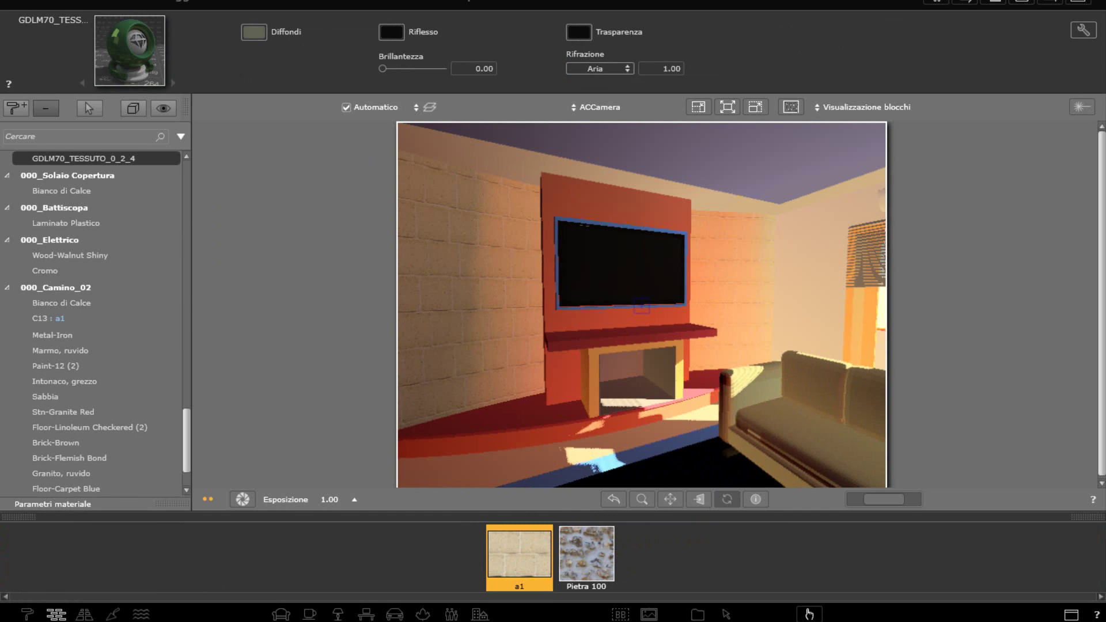
pyautogui.click(27, 614)
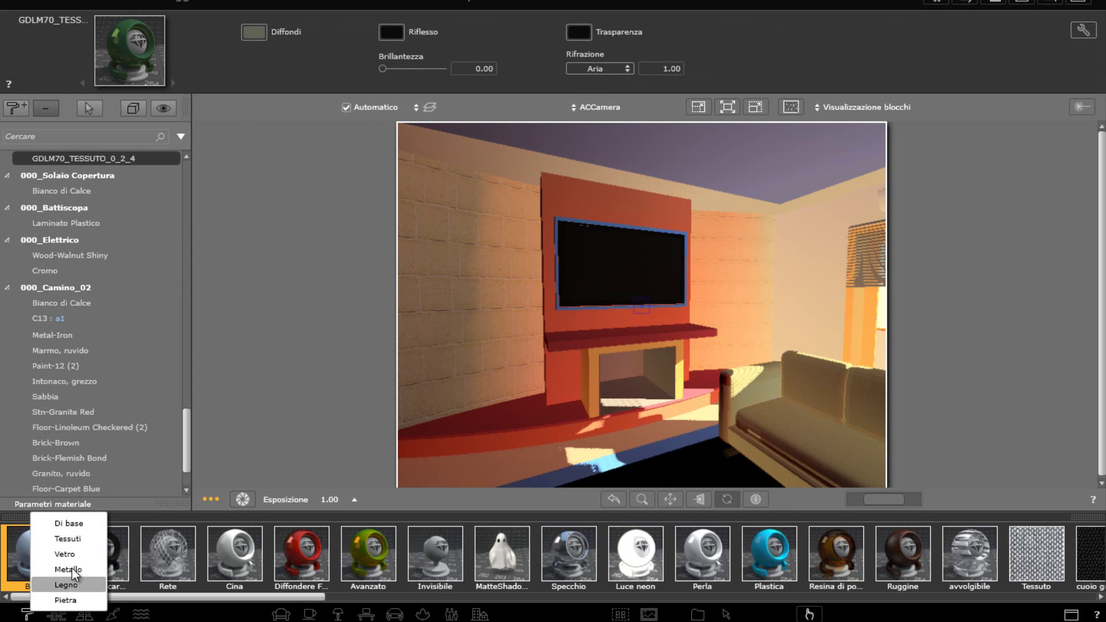
pyautogui.click(84, 541)
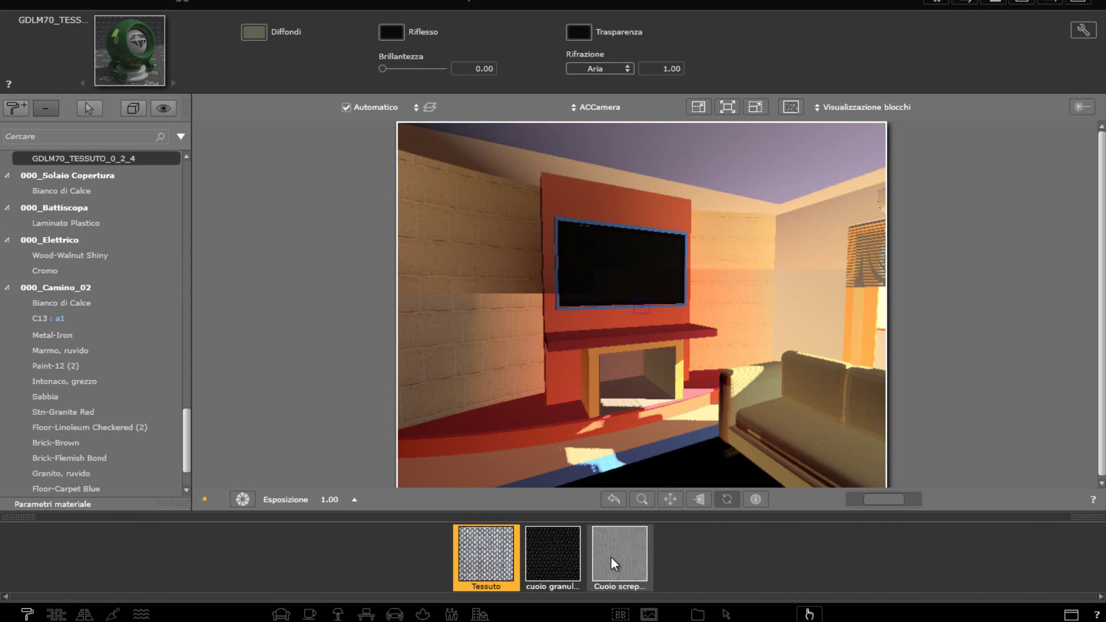
pyautogui.moveTo(611, 556); pyautogui.dragTo(779, 437)
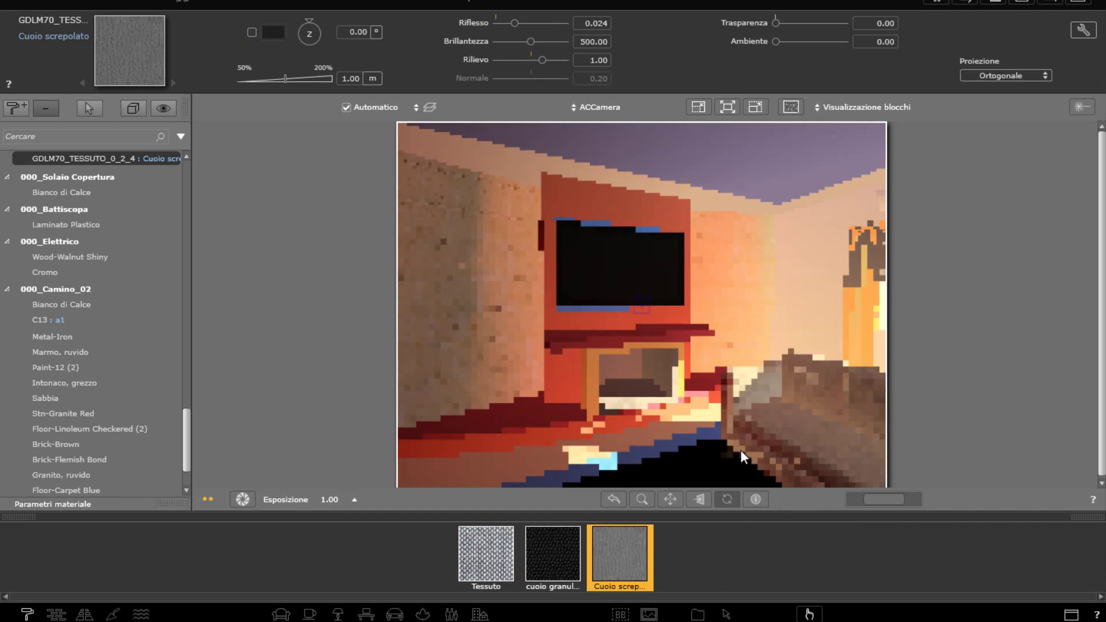
# Apply the Base shader from the Di base category to the bluish ceiling and set its diffuse colour to white
pyautogui.moveTo(734, 399); pyautogui.dragTo(680, 393, button='middle')
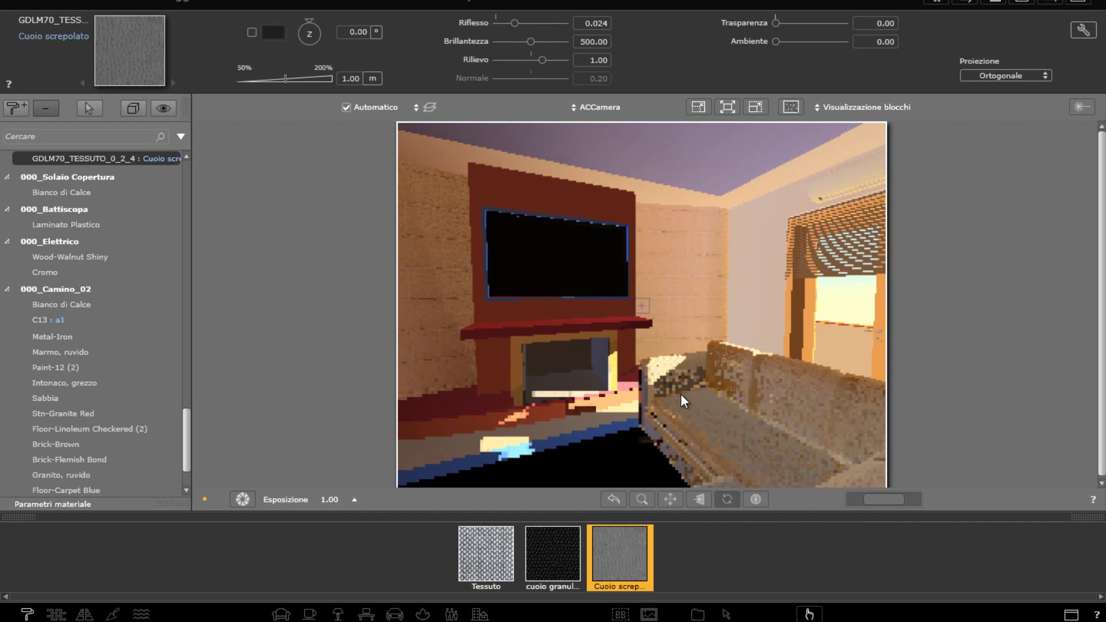
pyautogui.click(693, 148)
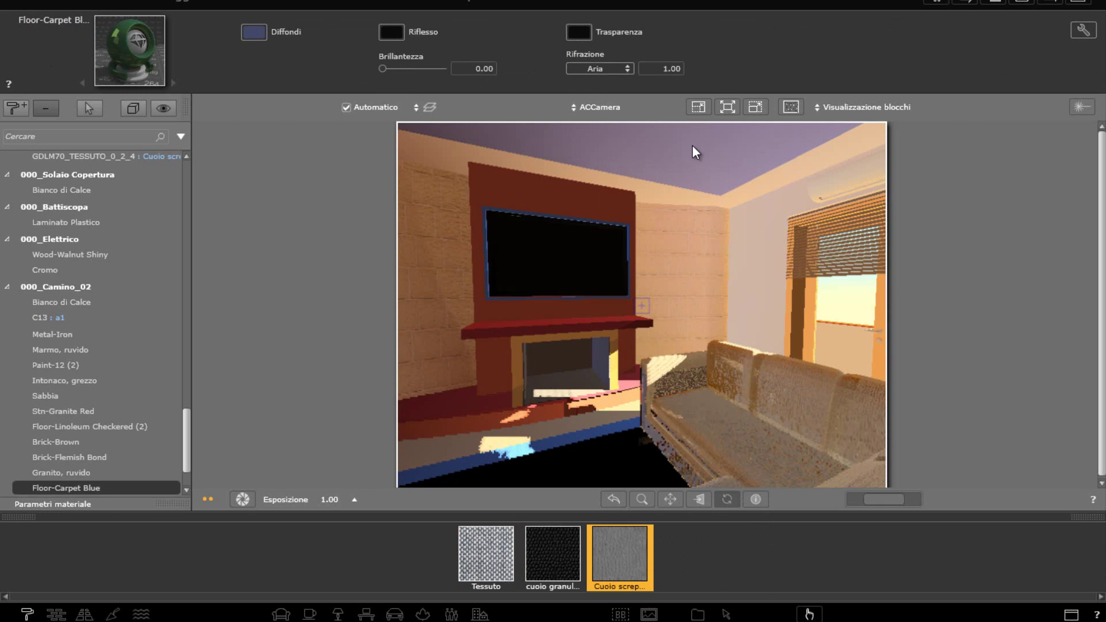
pyautogui.click(27, 615)
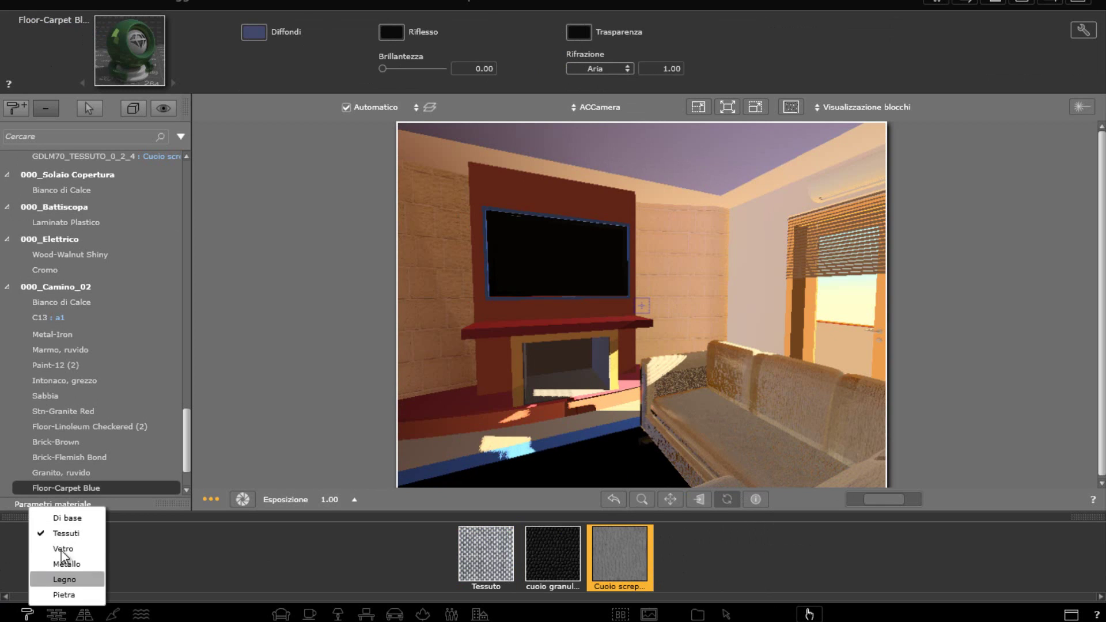
pyautogui.click(65, 518)
pyautogui.moveTo(75, 542); pyautogui.dragTo(672, 164)
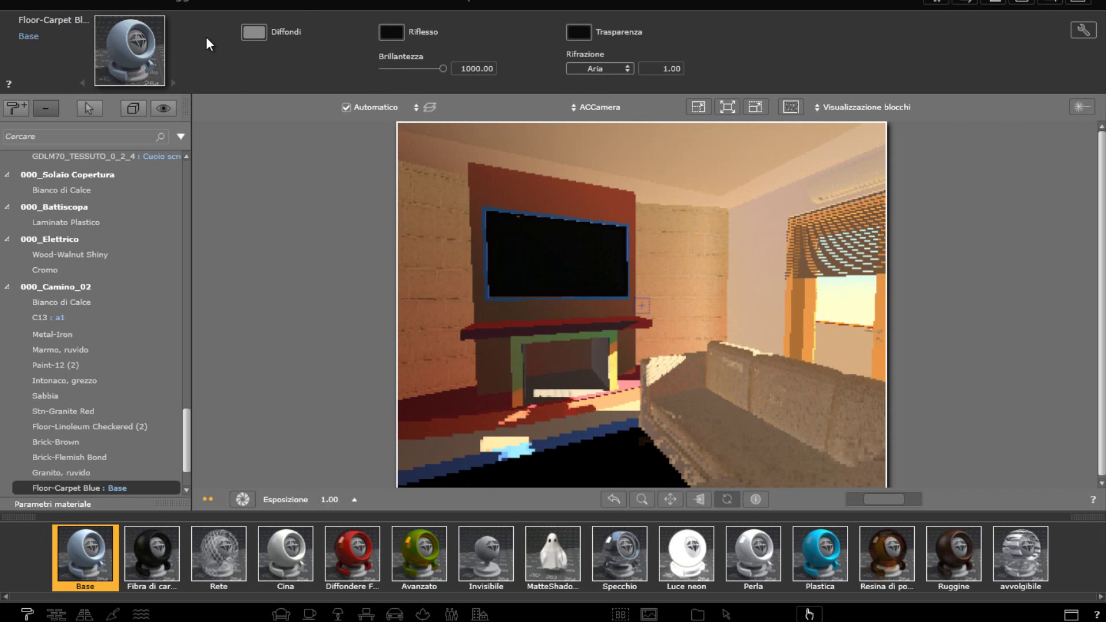
pyautogui.click(253, 32)
pyautogui.moveTo(264, 101); pyautogui.dragTo(251, 58)
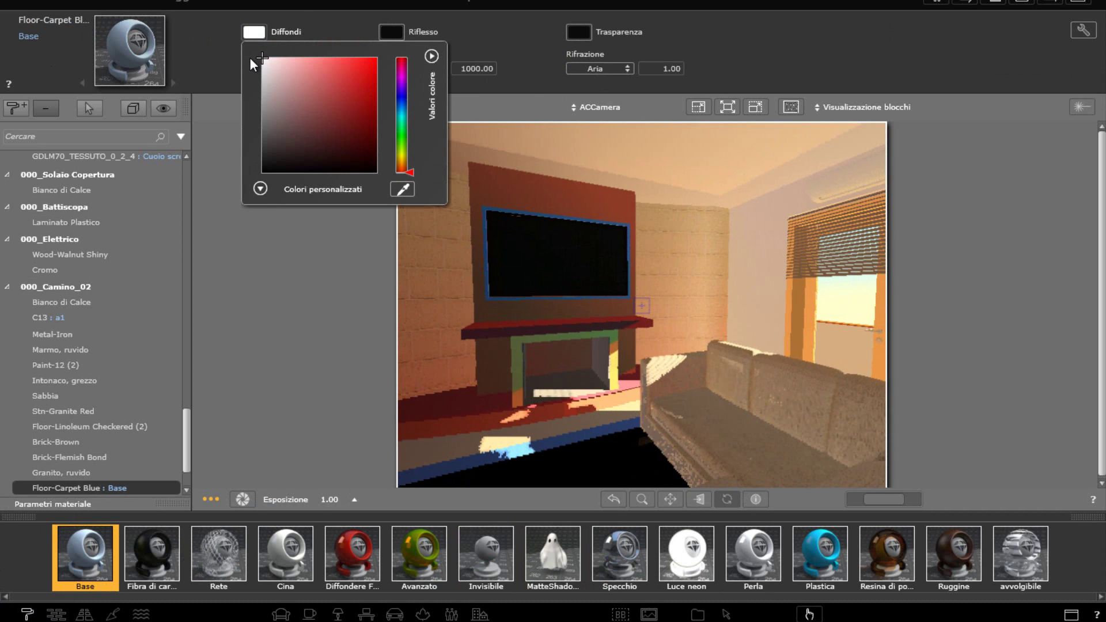
pyautogui.click(791, 47)
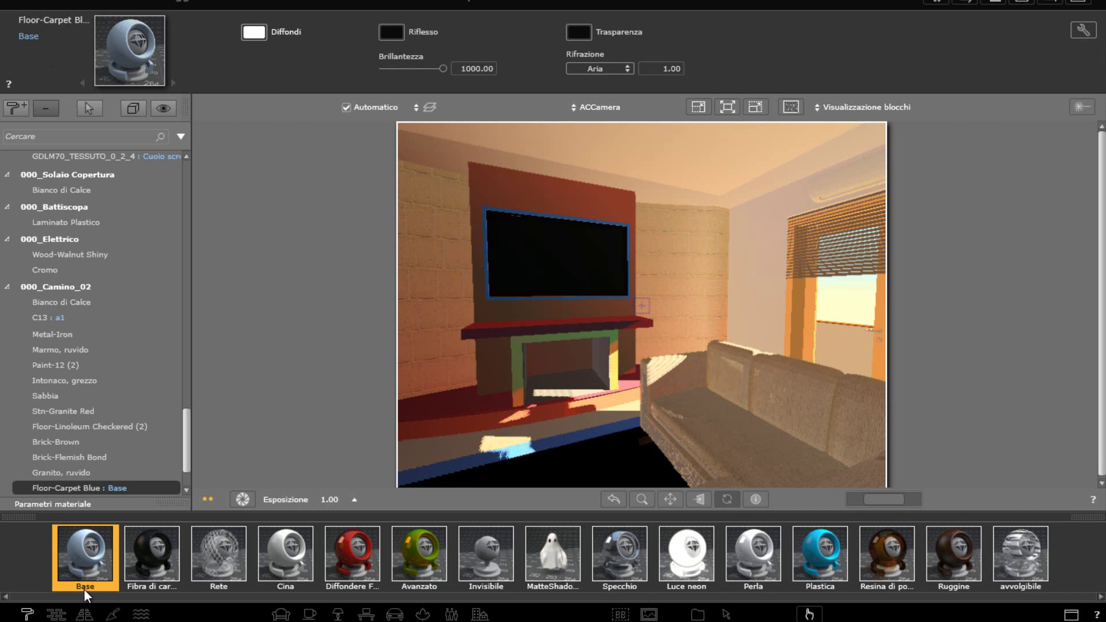
# Apply the Fresnel Trasparente shader from the Vetro category to the glass of the glazed door
pyautogui.click(27, 614)
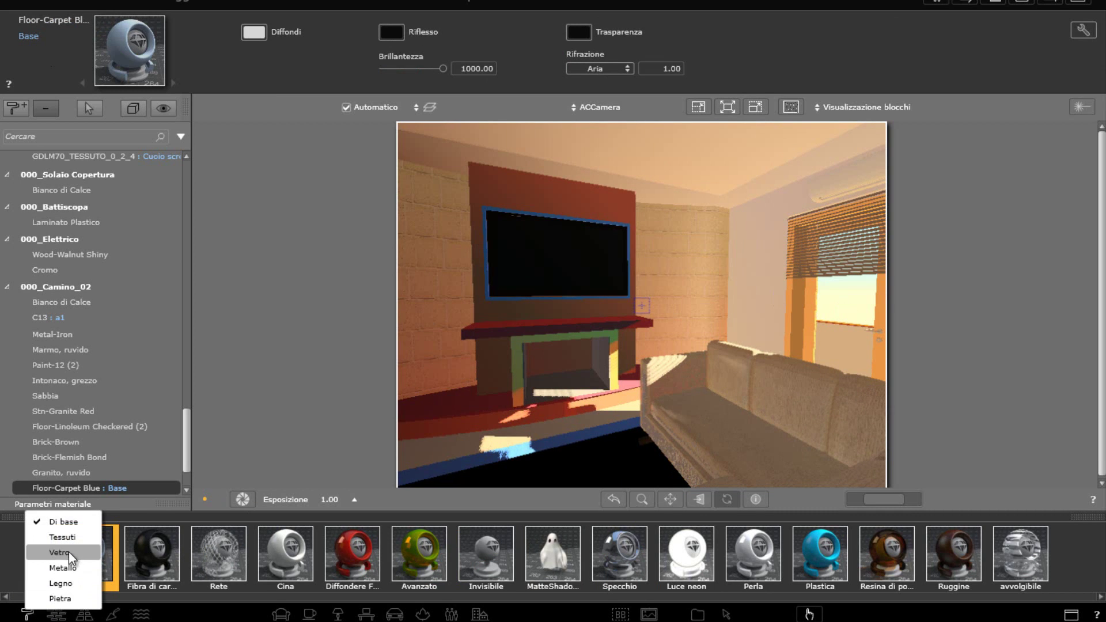
pyautogui.click(68, 552)
pyautogui.moveTo(703, 555); pyautogui.dragTo(828, 294)
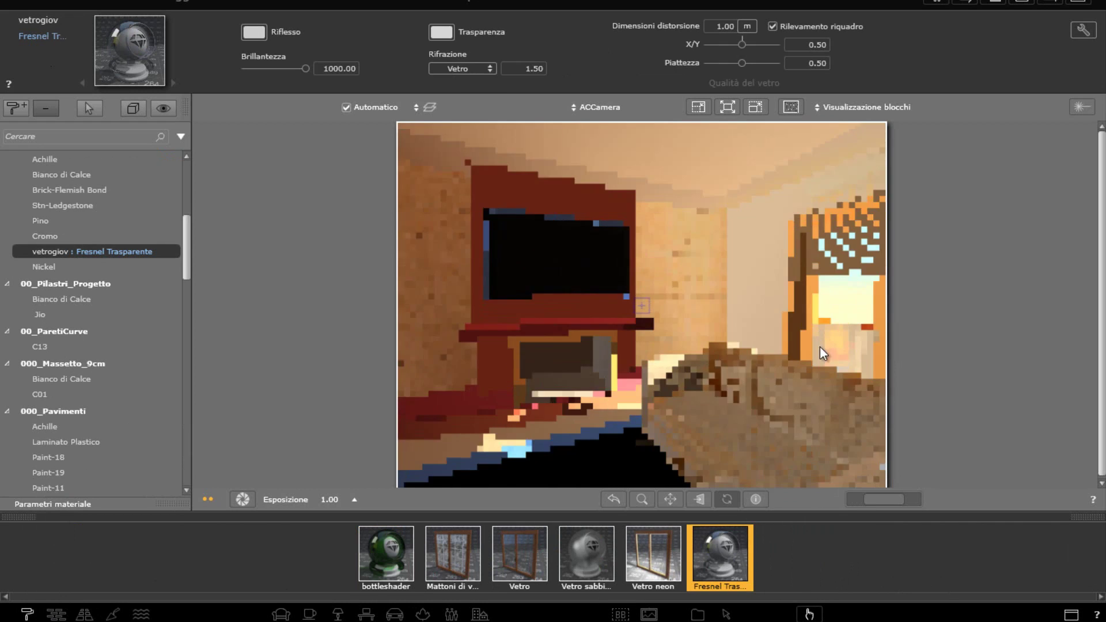
# Apply the Piastrelle 002 floor shader from the Piastrella category to the living room's Laminato Plastico floor
pyautogui.moveTo(824, 358); pyautogui.dragTo(742, 361, button='middle')
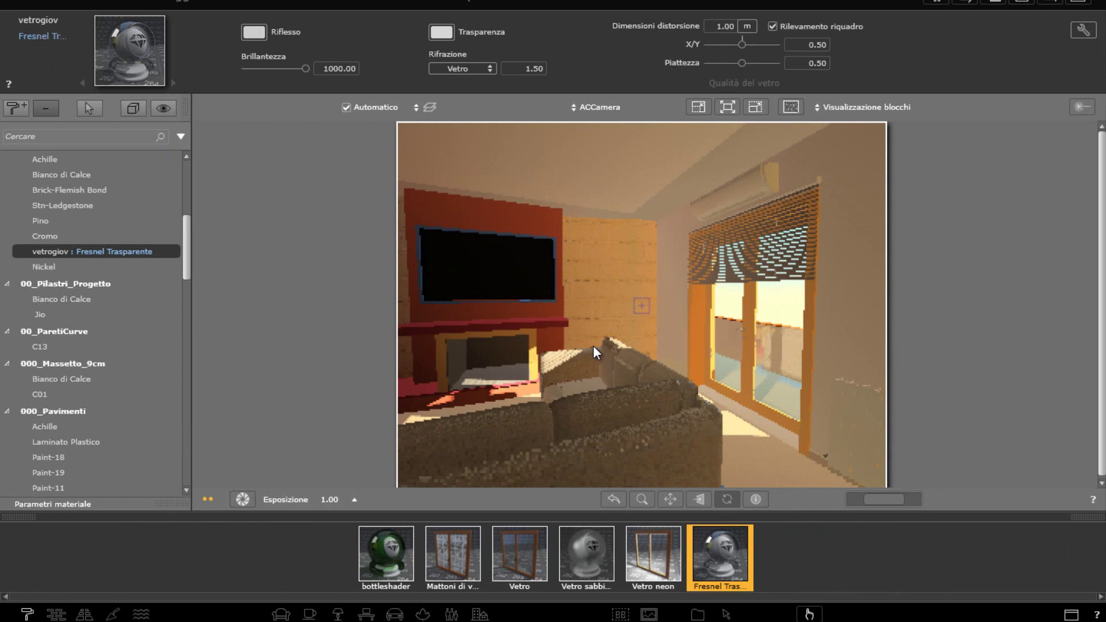
pyautogui.moveTo(593, 345); pyautogui.dragTo(600, 323, button='middle')
pyautogui.click(687, 406)
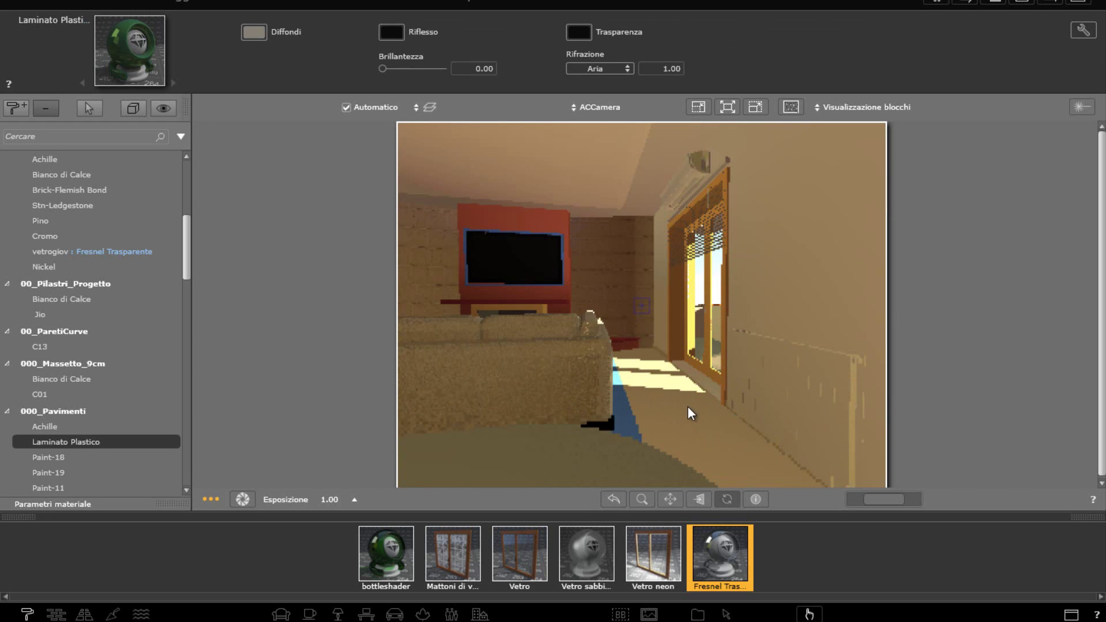
pyautogui.click(84, 614)
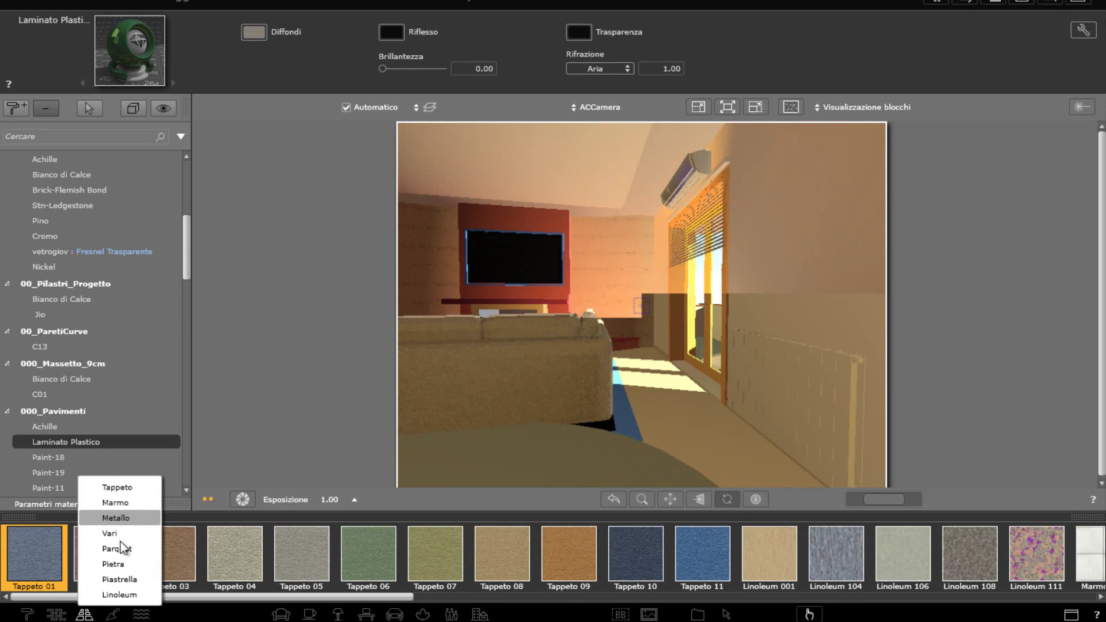
pyautogui.click(123, 585)
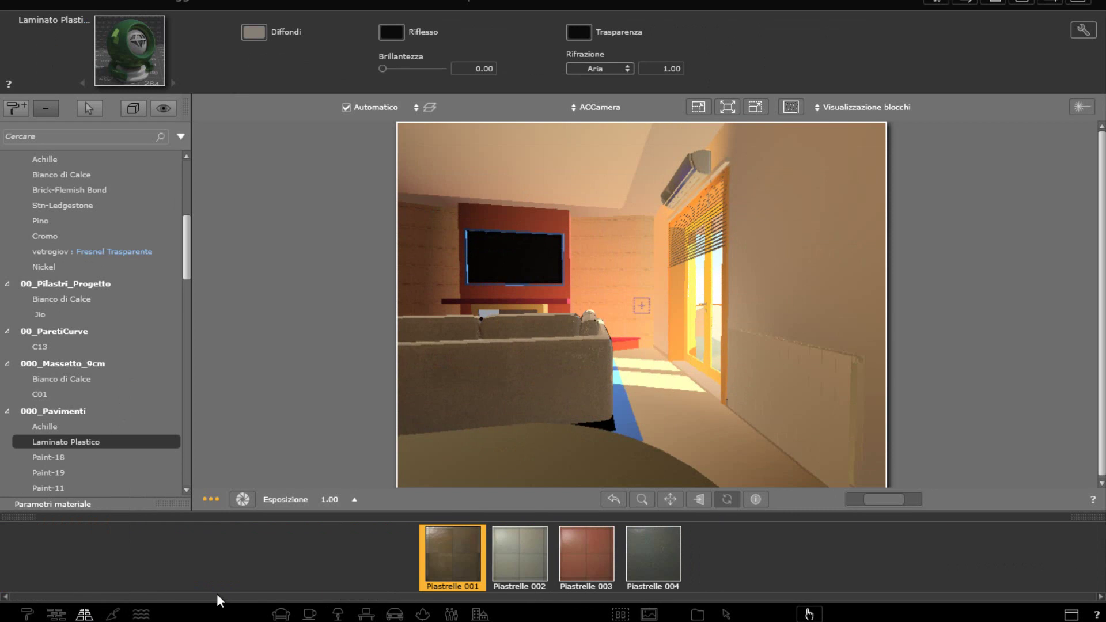
pyautogui.moveTo(517, 556); pyautogui.dragTo(730, 458)
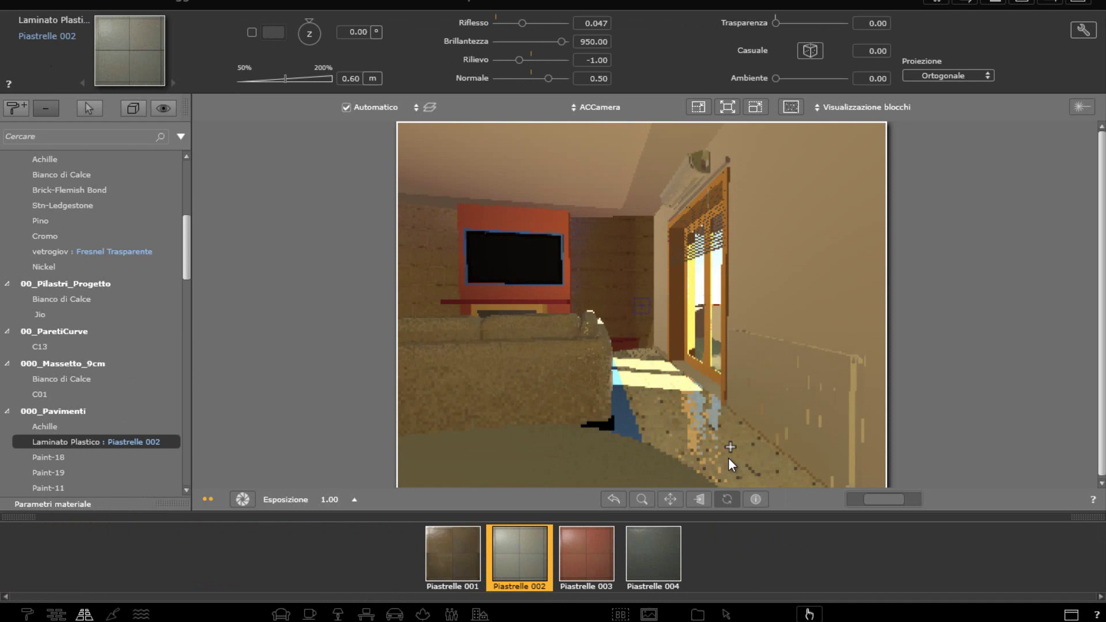
# Enlarge the Piastrelle 002 texture on the floor to 0.86 m
pyautogui.moveTo(684, 332); pyautogui.dragTo(722, 364)
pyautogui.moveTo(662, 388); pyautogui.dragTo(591, 346)
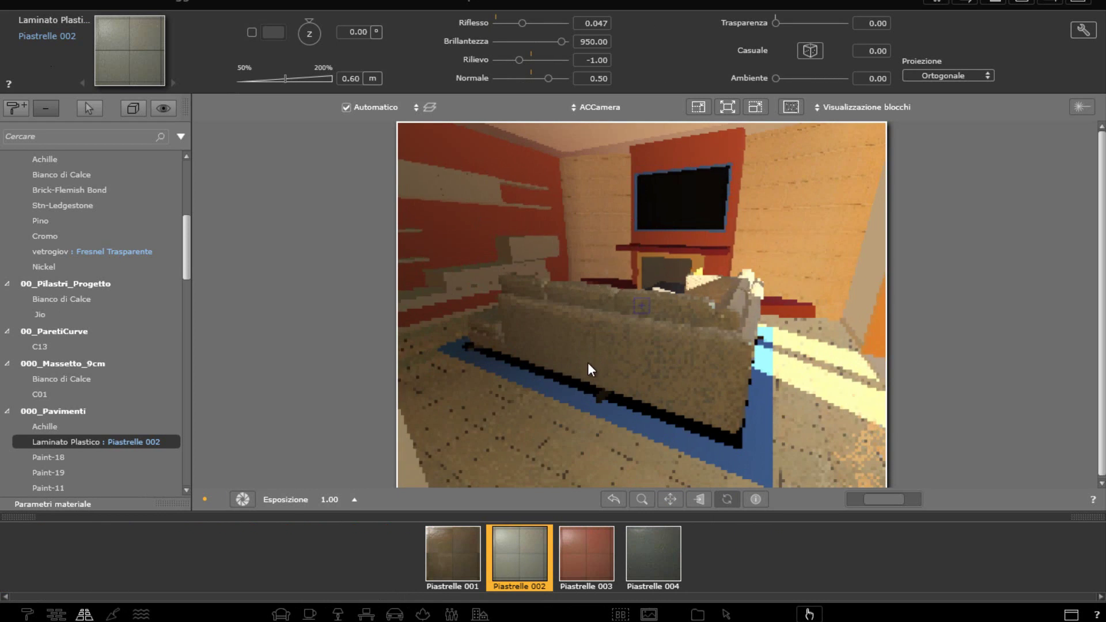
pyautogui.click(475, 377)
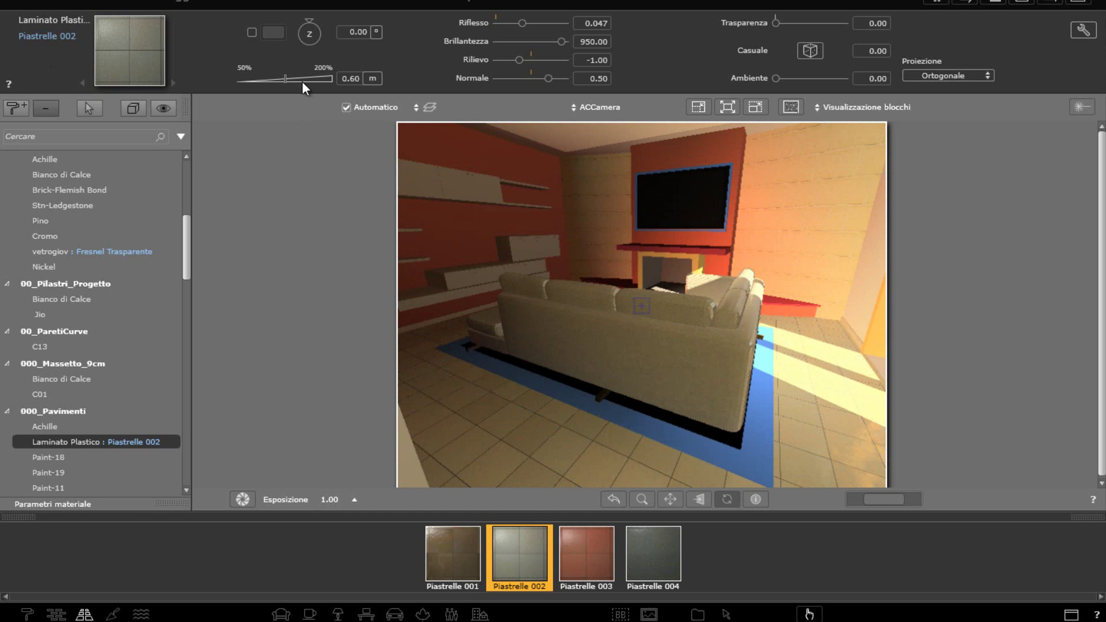
pyautogui.moveTo(286, 78); pyautogui.dragTo(309, 81)
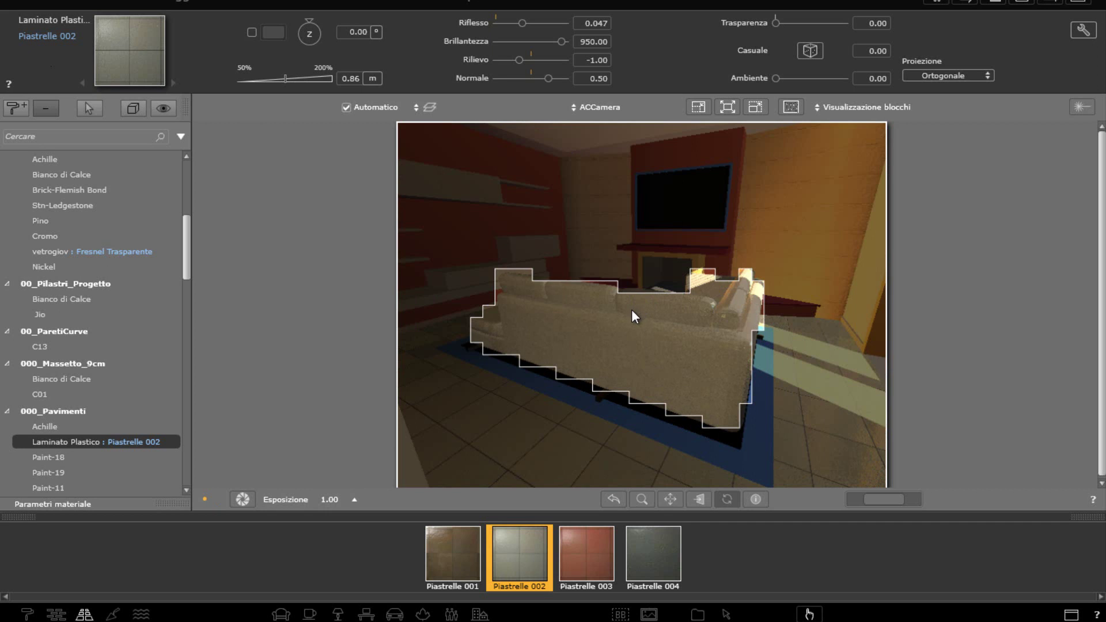
# Reposition the Piastrelle 002 pattern on the floor, moving its anchor from behind the sofa to the nearby wall edge
pyautogui.click(496, 416)
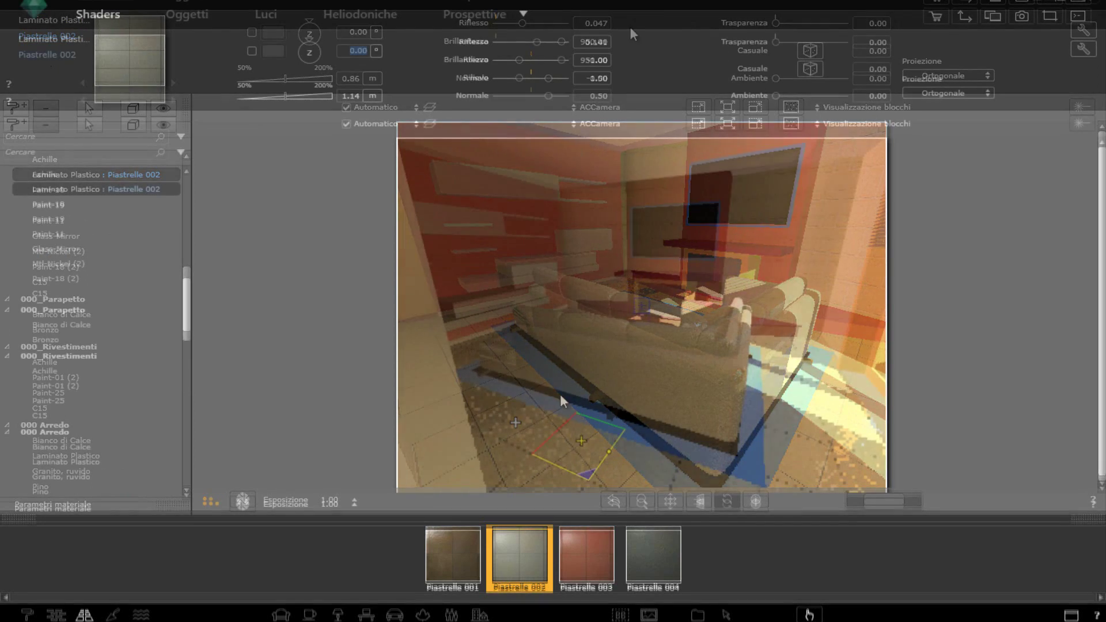
pyautogui.moveTo(589, 452); pyautogui.dragTo(602, 451)
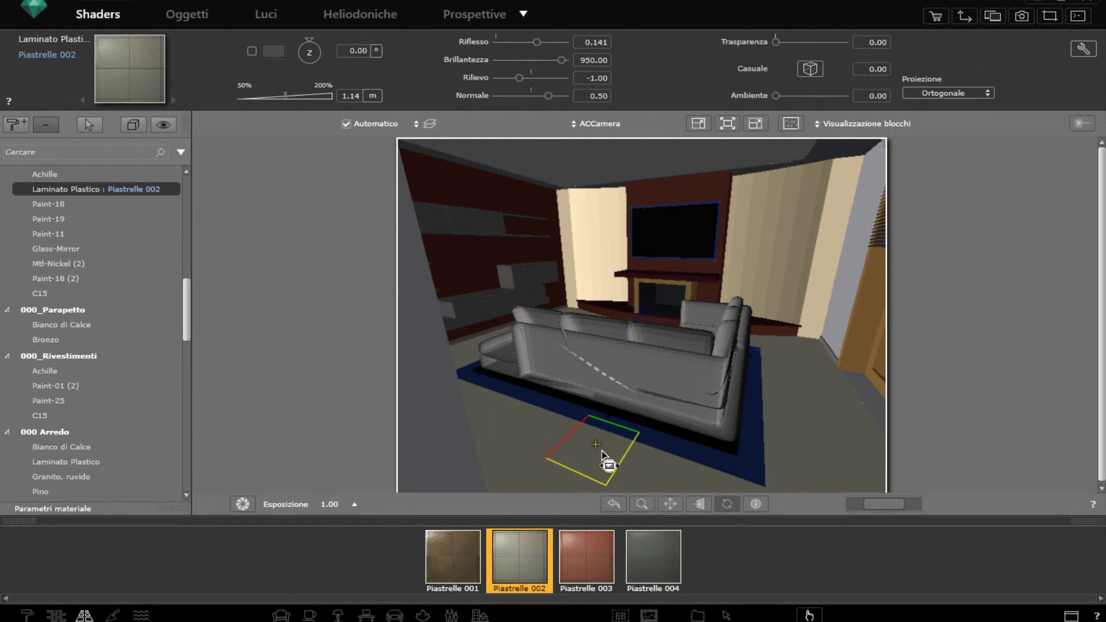
pyautogui.moveTo(674, 483); pyautogui.dragTo(444, 397)
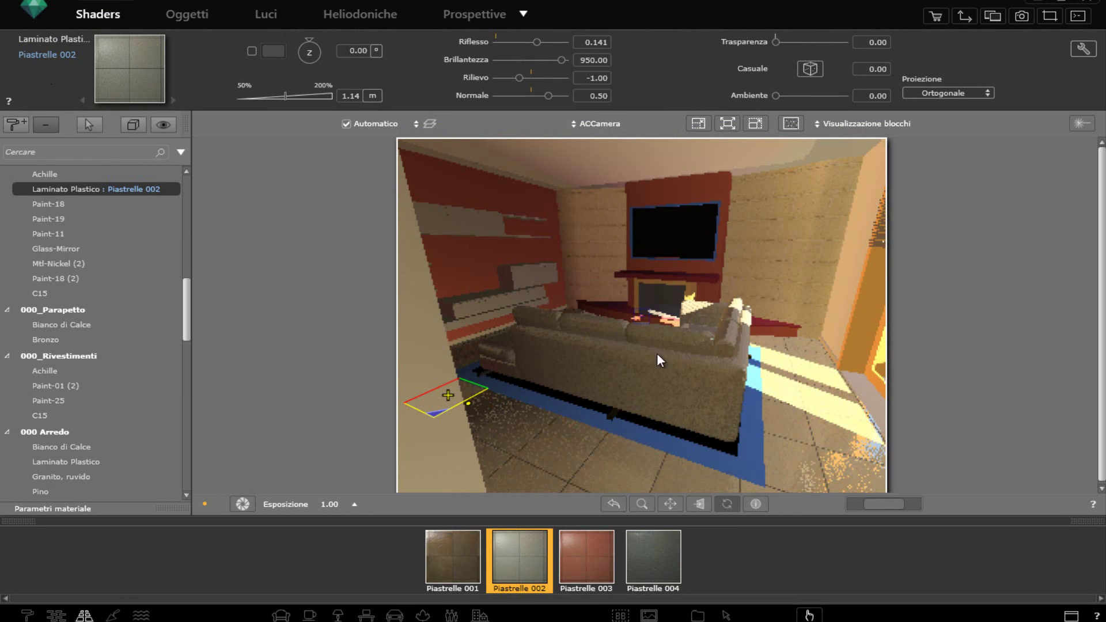
# Try the Piastrelle 440 shader from the Piastrellatura wall category on the blue rug around the sofa
pyautogui.click(637, 431)
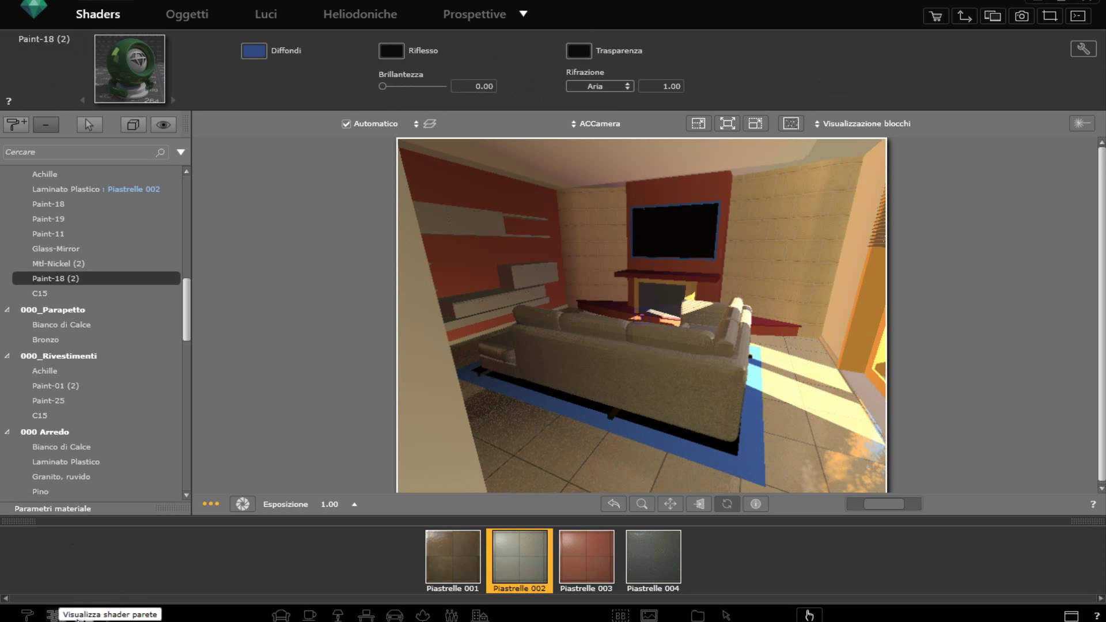
pyautogui.click(84, 615)
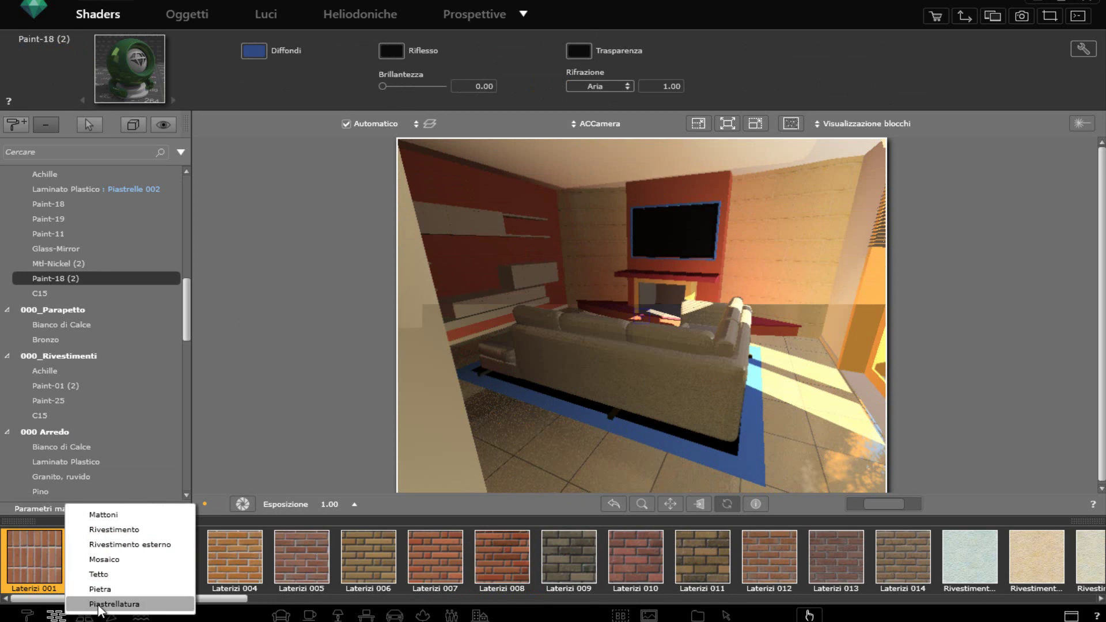
pyautogui.click(98, 604)
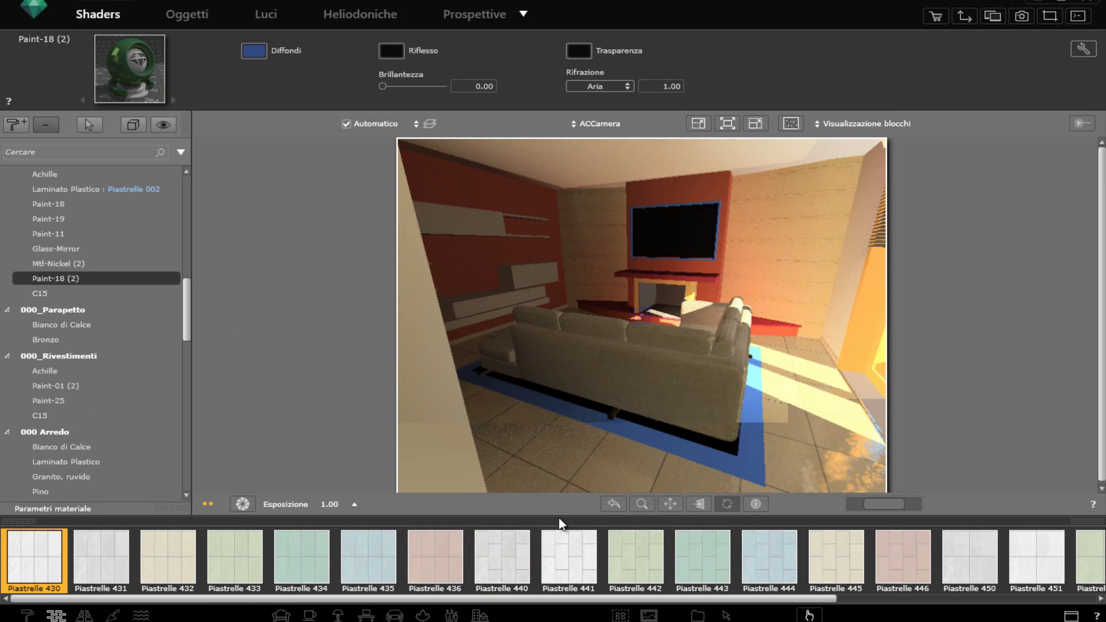
pyautogui.moveTo(675, 599); pyautogui.dragTo(893, 600)
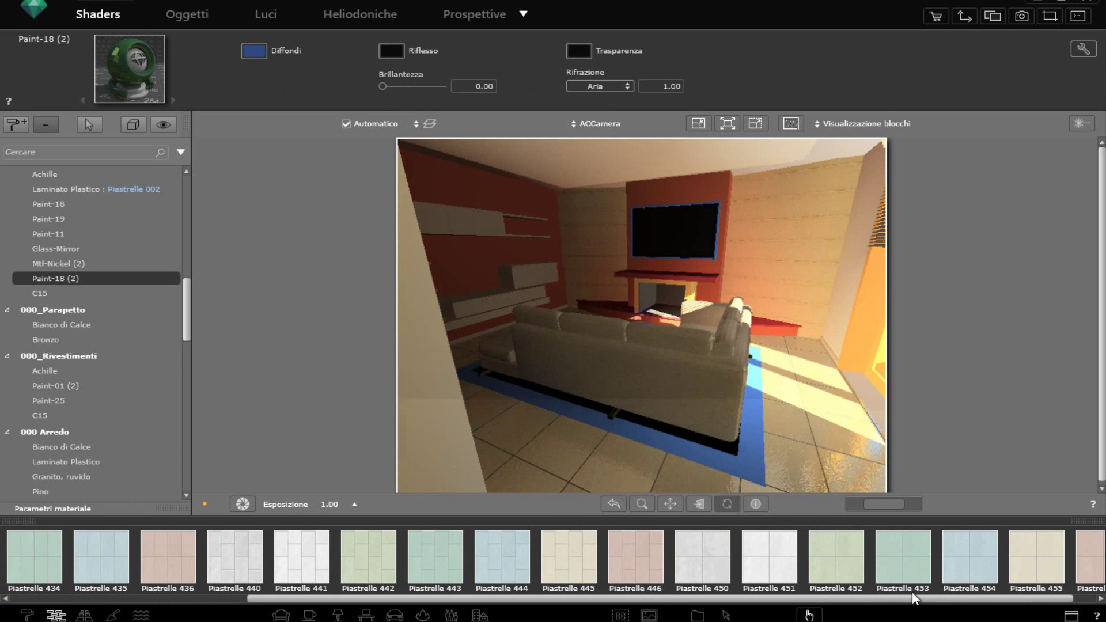
pyautogui.scroll(-1, 912, 591)
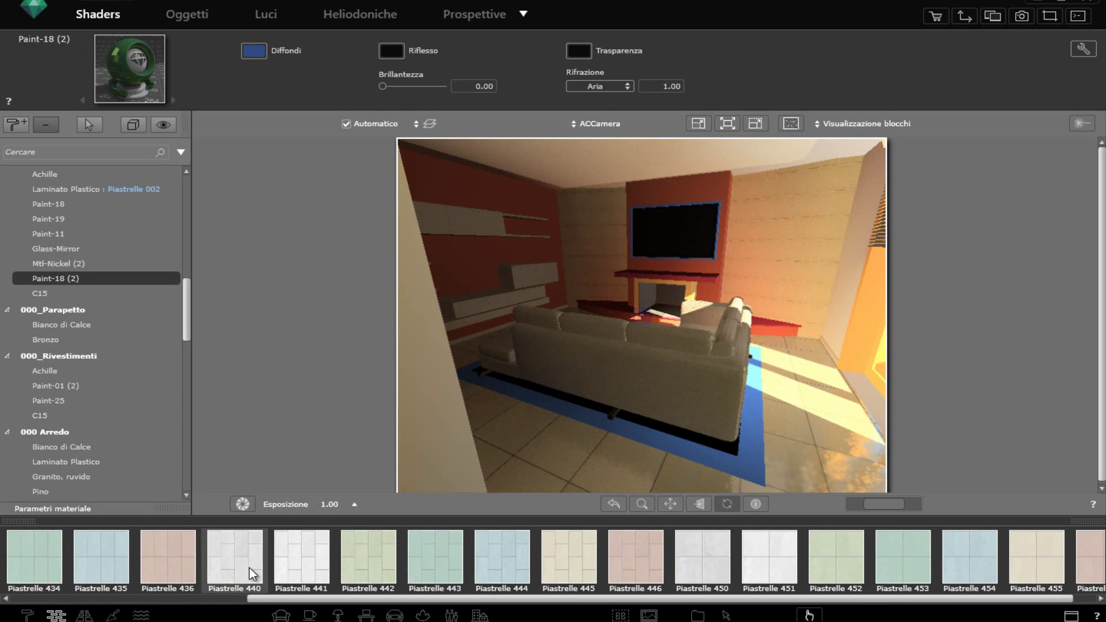
pyautogui.moveTo(244, 565); pyautogui.dragTo(709, 459)
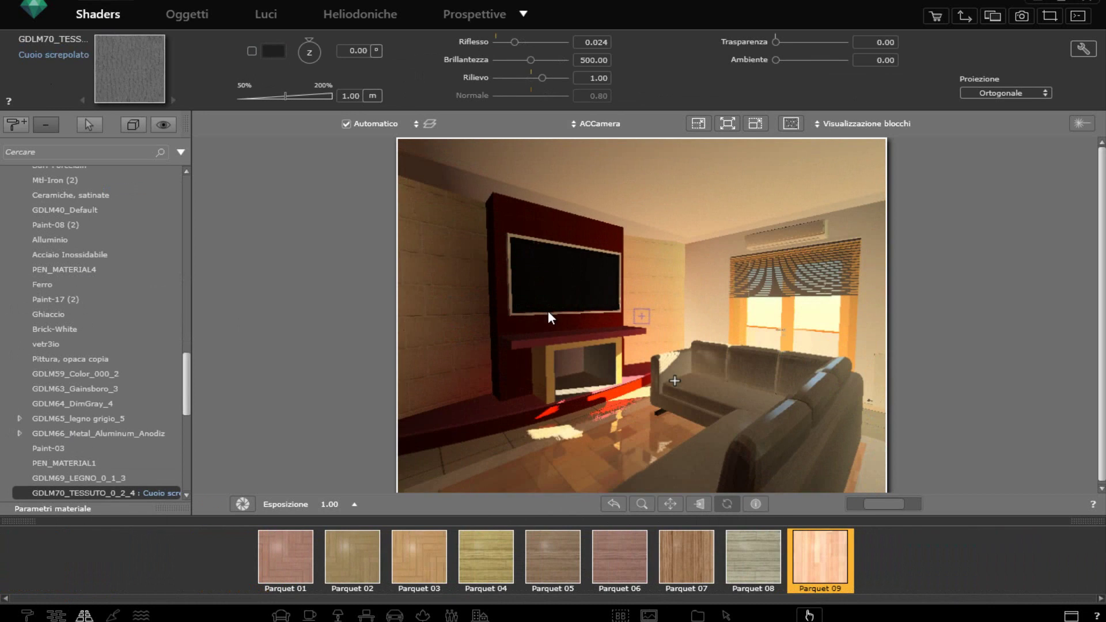
# Apply the Base shader from the Di base category to the fireplace surround's Floor-Linoleum Checkered (2) material
pyautogui.click(548, 372)
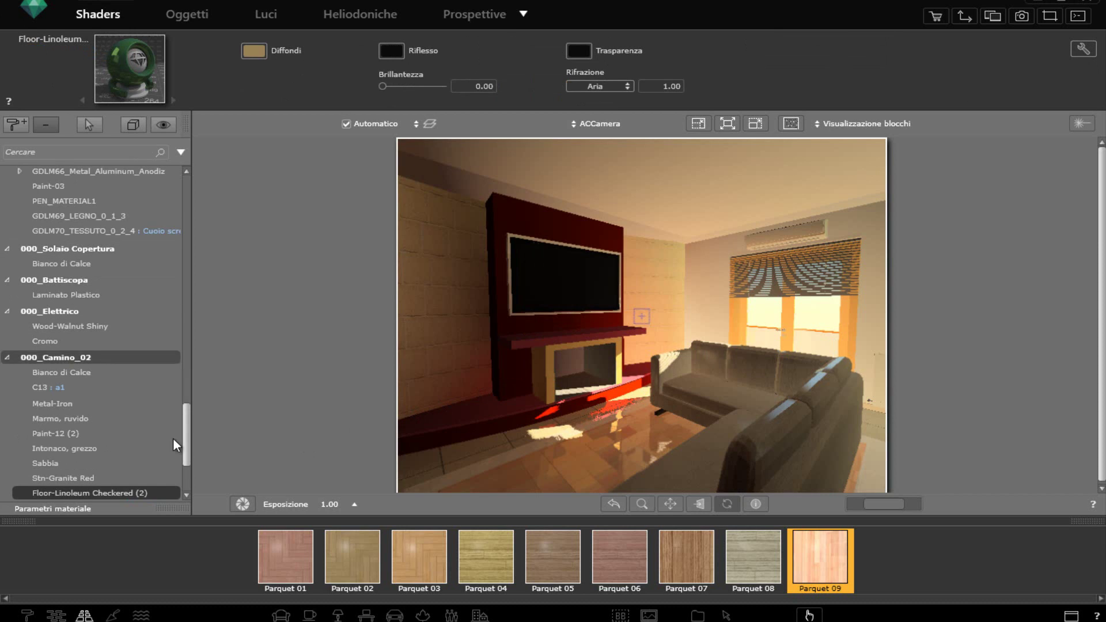
pyautogui.click(27, 616)
pyautogui.click(27, 615)
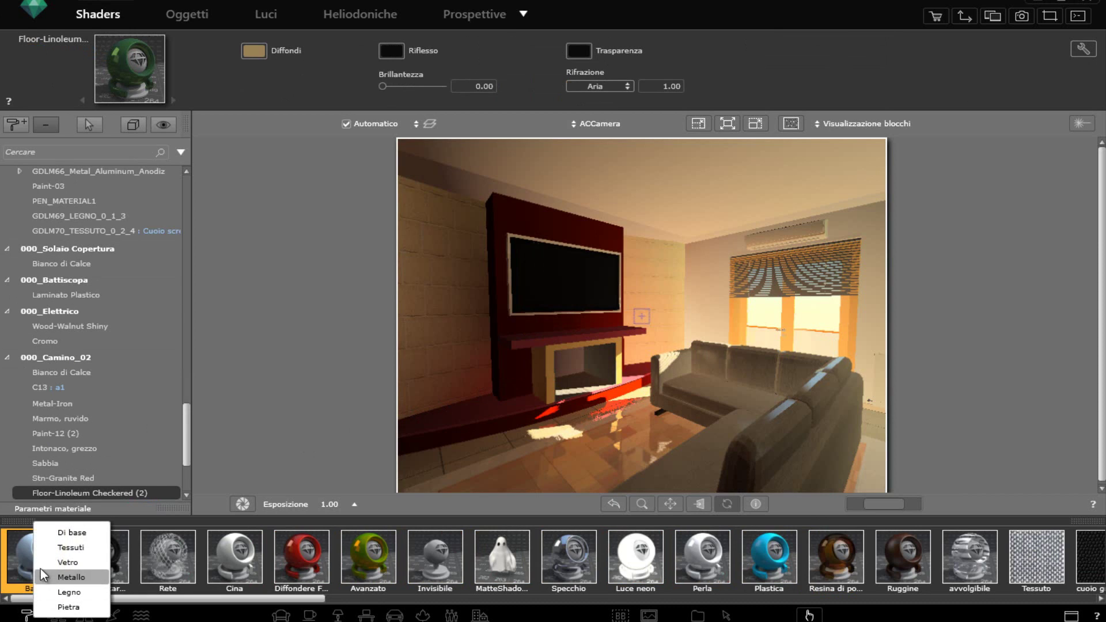
pyautogui.click(66, 533)
pyautogui.moveTo(85, 563); pyautogui.dragTo(540, 369)
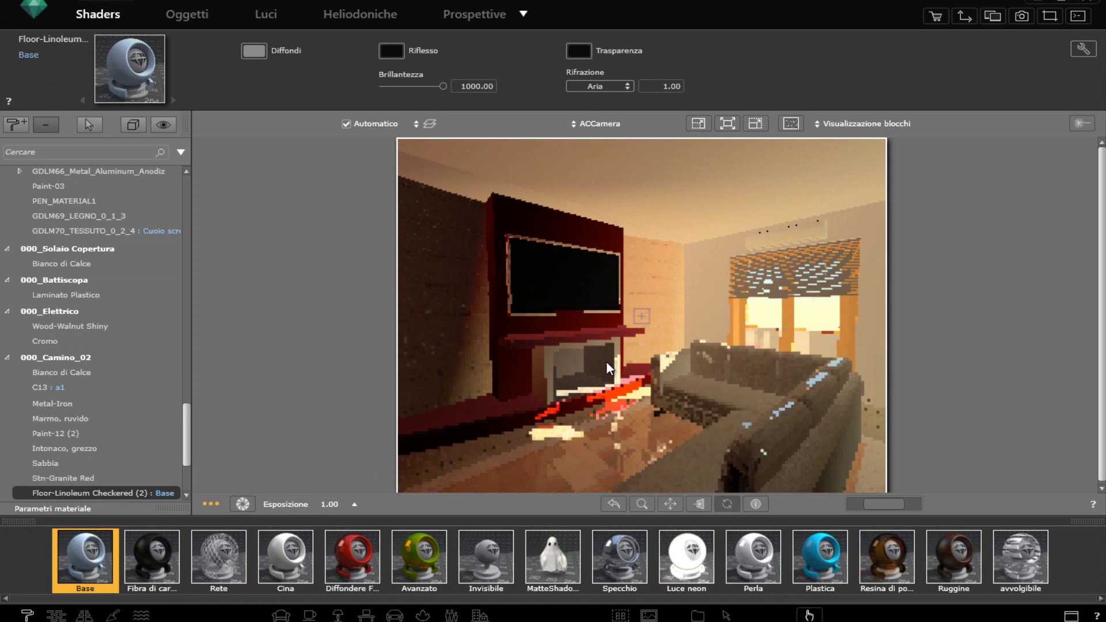
# Apply the lamiera striata shader from the Metallo category to the fireplace interior's Metal-Iron material
pyautogui.moveTo(223, 574)
pyautogui.mouseDown()
pyautogui.moveTo(422, 513)
pyautogui.moveTo(226, 561)
pyautogui.mouseUp()
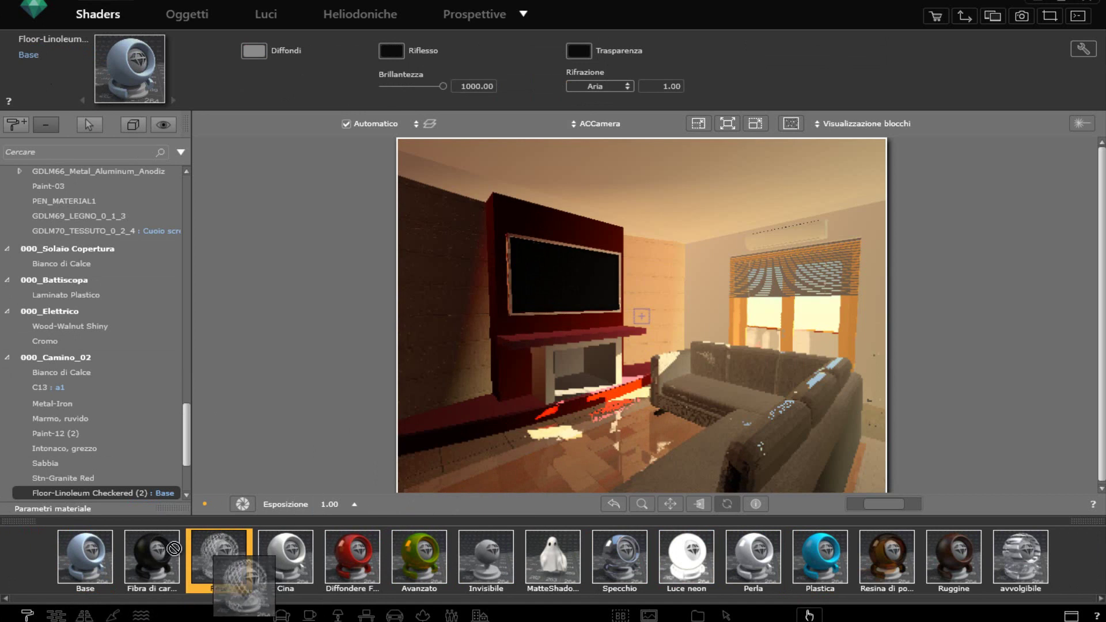
pyautogui.click(24, 619)
pyautogui.click(75, 570)
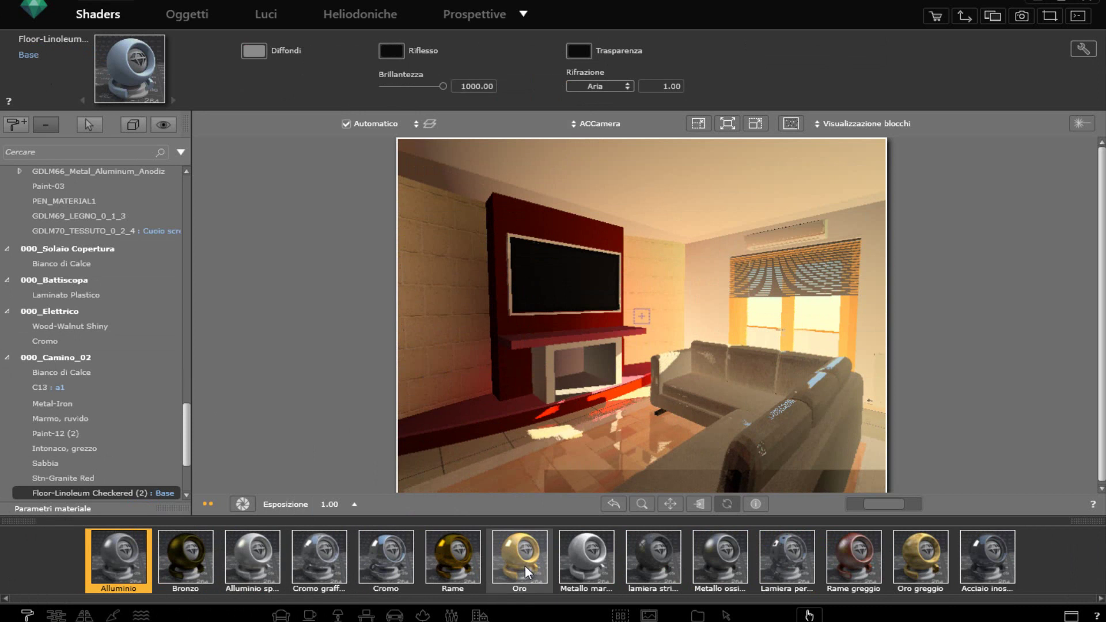
pyautogui.moveTo(646, 558); pyautogui.dragTo(598, 375)
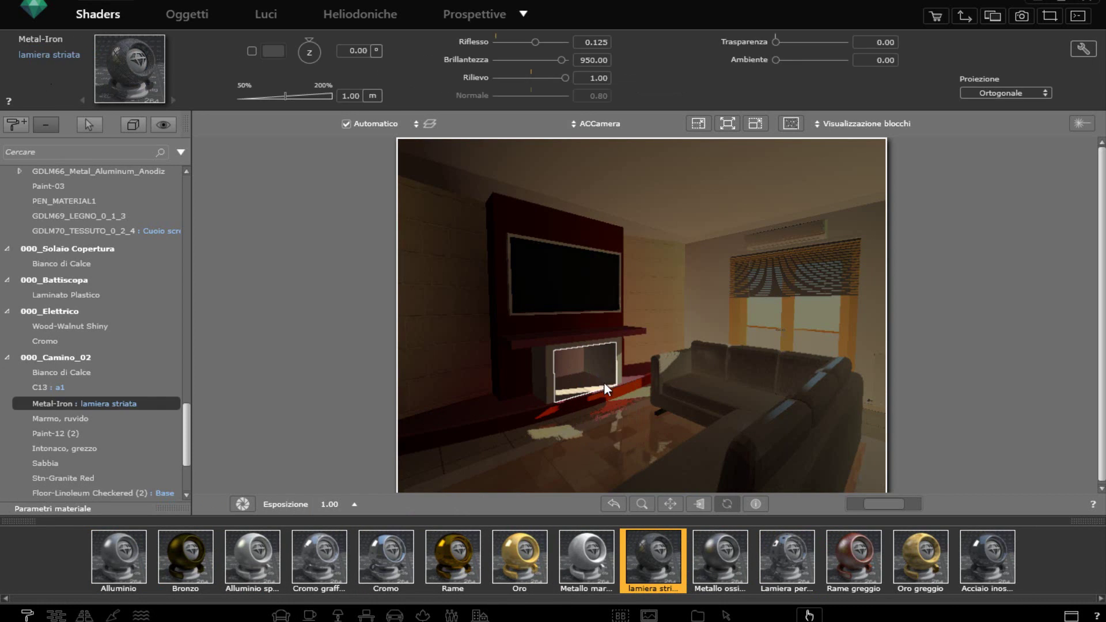
pyautogui.scroll(6, 586, 383)
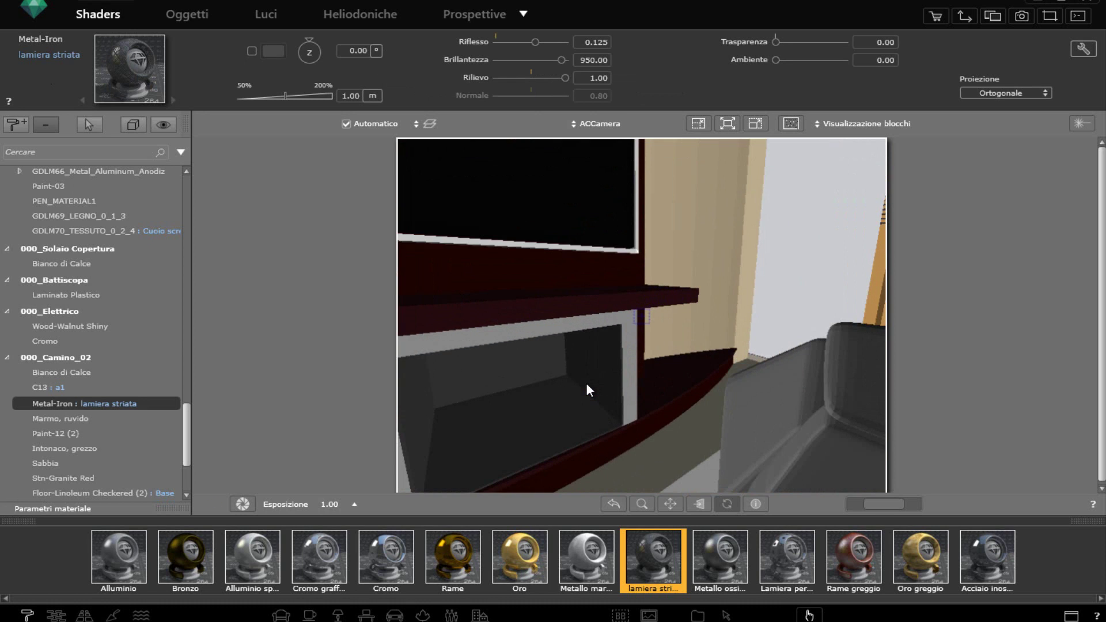
pyautogui.moveTo(652, 555); pyautogui.dragTo(521, 376)
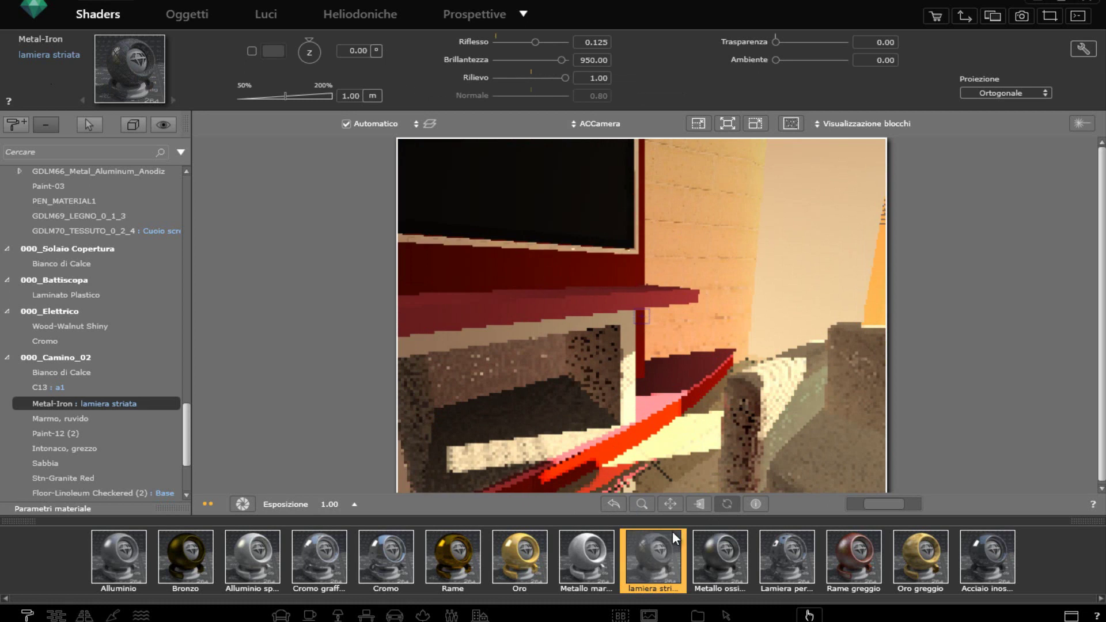
pyautogui.moveTo(593, 453); pyautogui.dragTo(603, 363)
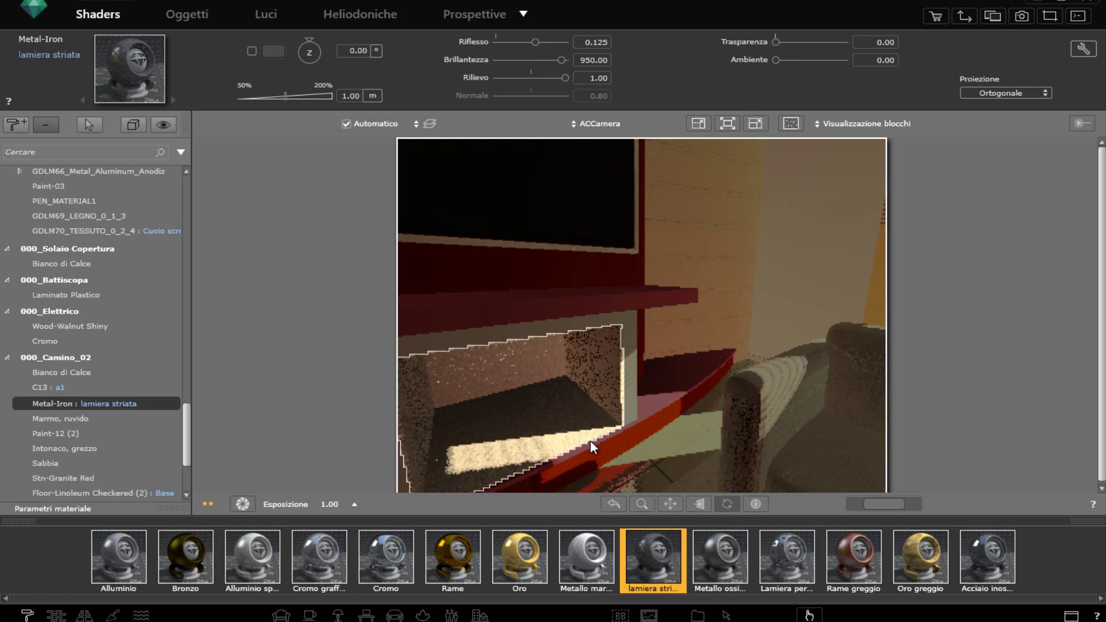
pyautogui.moveTo(655, 573); pyautogui.dragTo(658, 369)
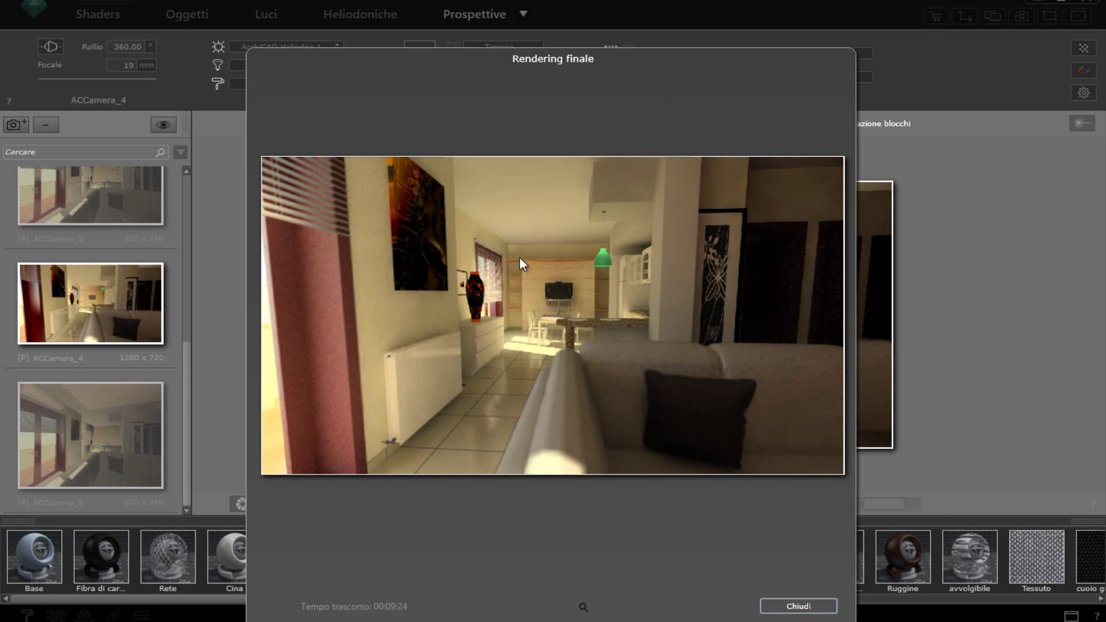
# Inspect the rendered ACCamera_4.jpg from the Tutorial folder in the Picasa viewer and close the final rendering window
pyautogui.click(566, 254)
pyautogui.click(671, 121)
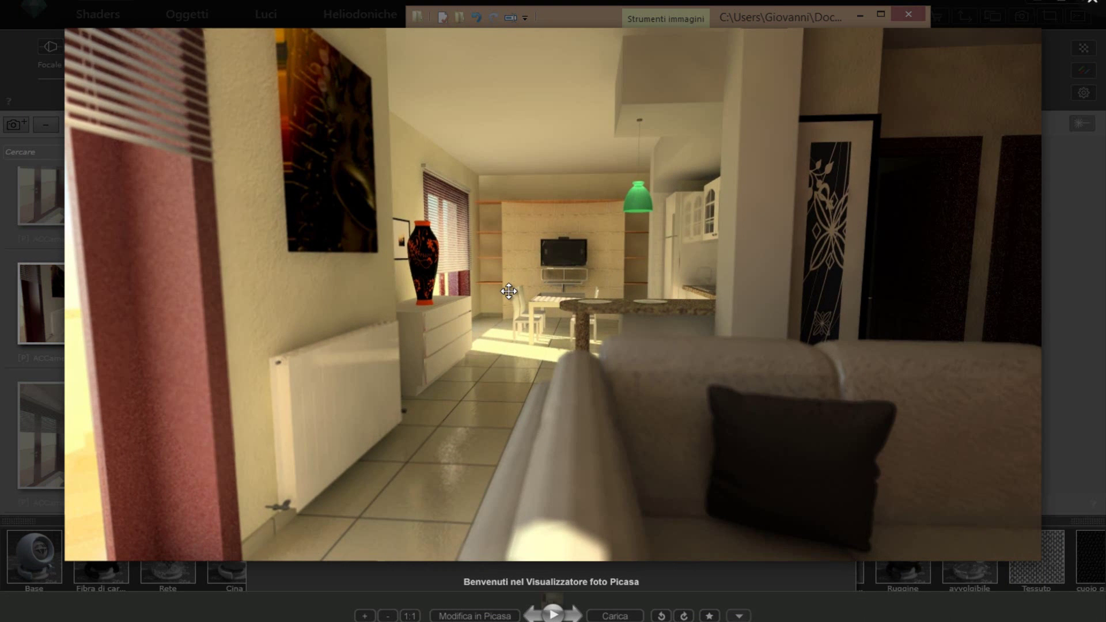
pyautogui.scroll(3, 509, 291)
pyautogui.scroll(-3, 539, 301)
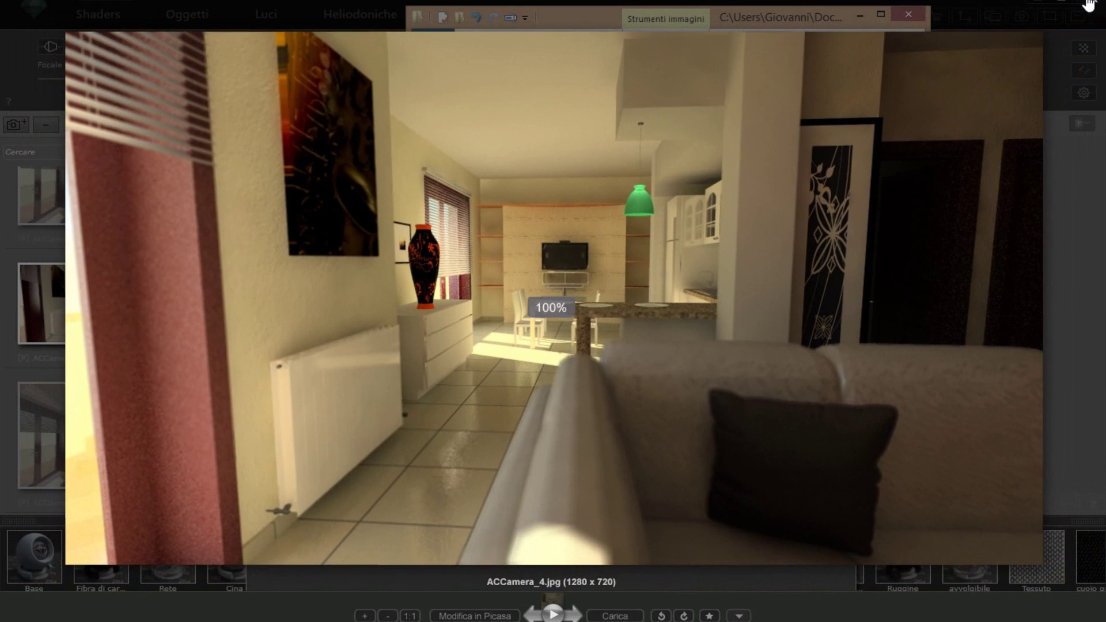
pyautogui.click(1089, 5)
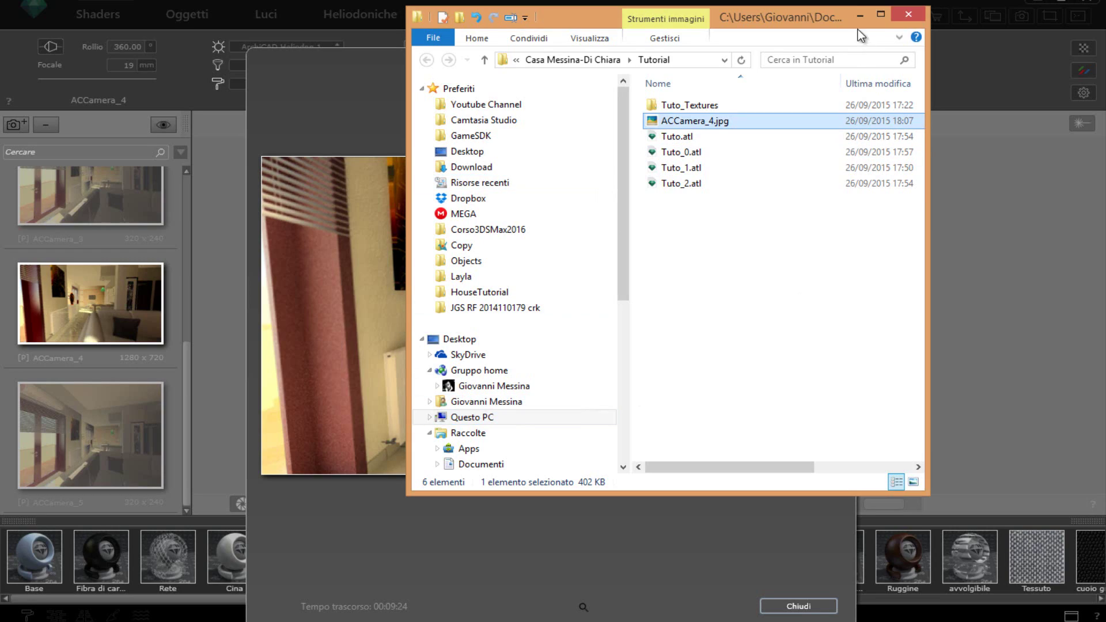
pyautogui.click(860, 15)
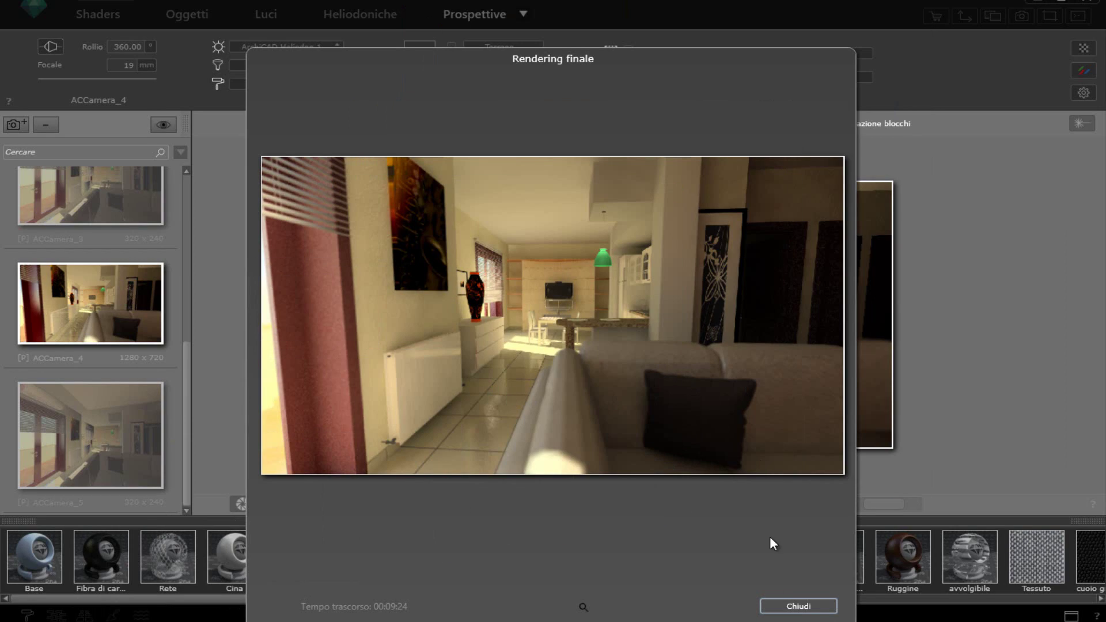
pyautogui.click(795, 606)
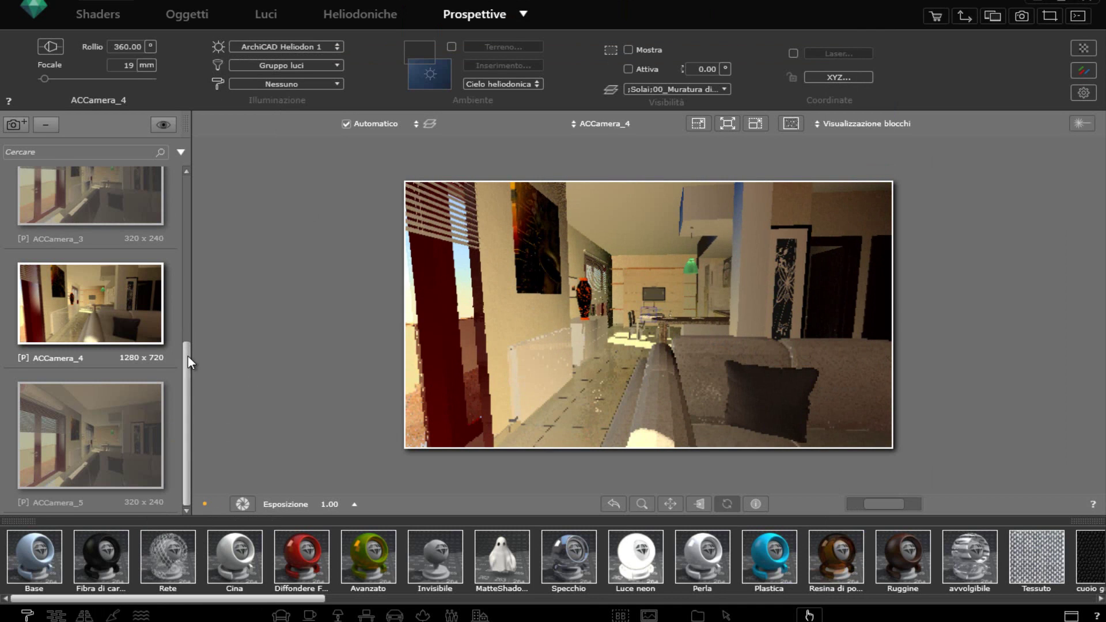
# Duplicate the ACCamera_3 perspective and move the copy's viewpoint outside to frame the whole building from above
pyautogui.moveTo(188, 356); pyautogui.dragTo(188, 175)
pyautogui.click(56, 224)
pyautogui.click(113, 335)
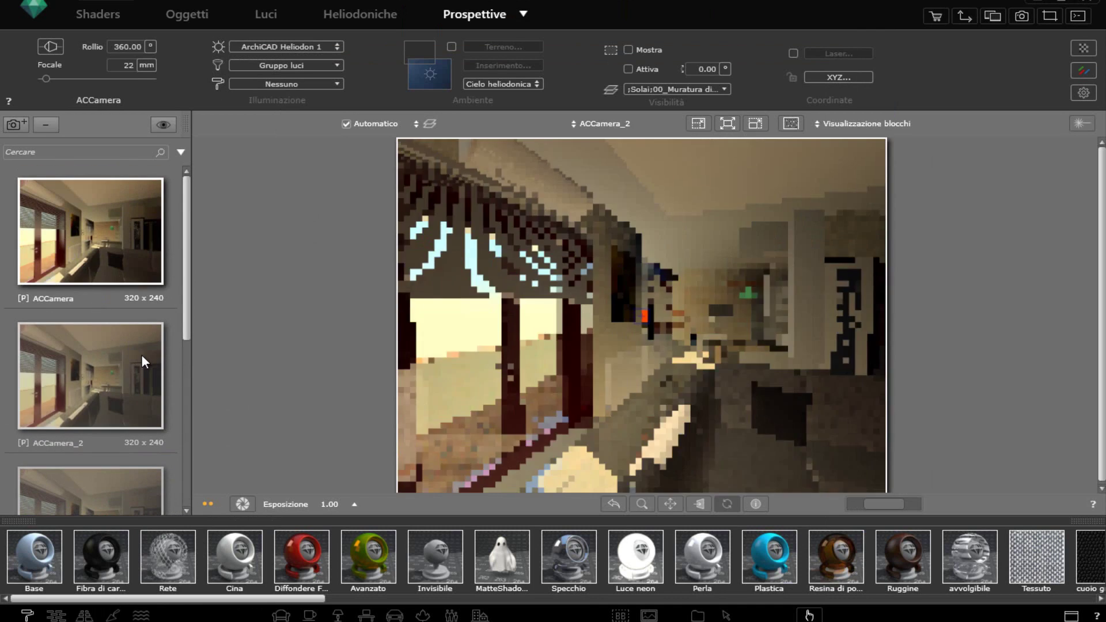
pyautogui.click(129, 476)
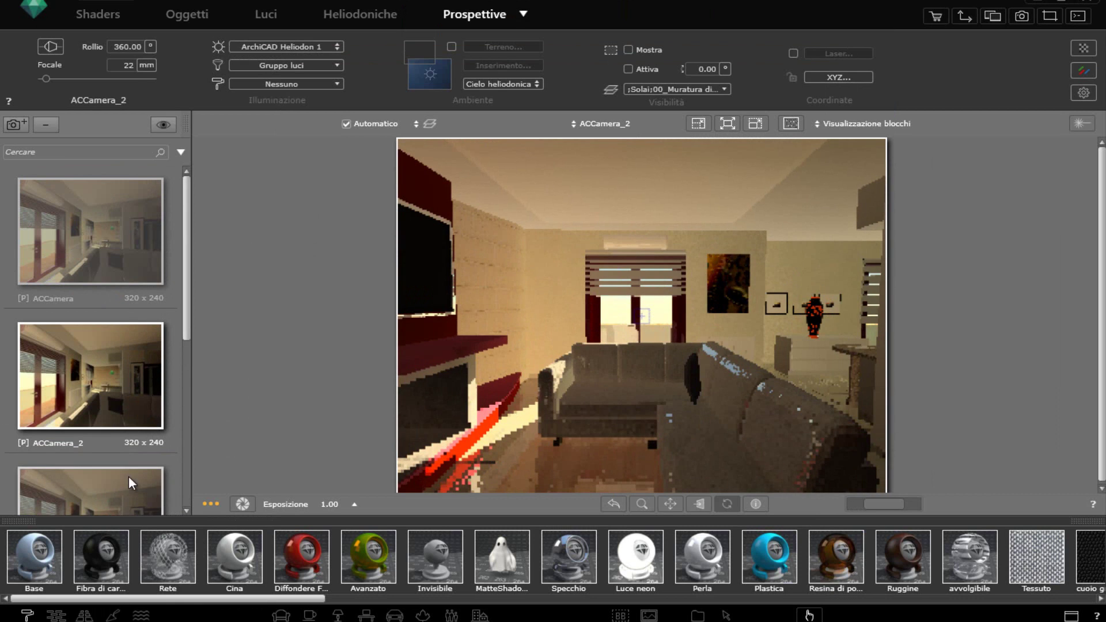
pyautogui.rightClick(112, 430)
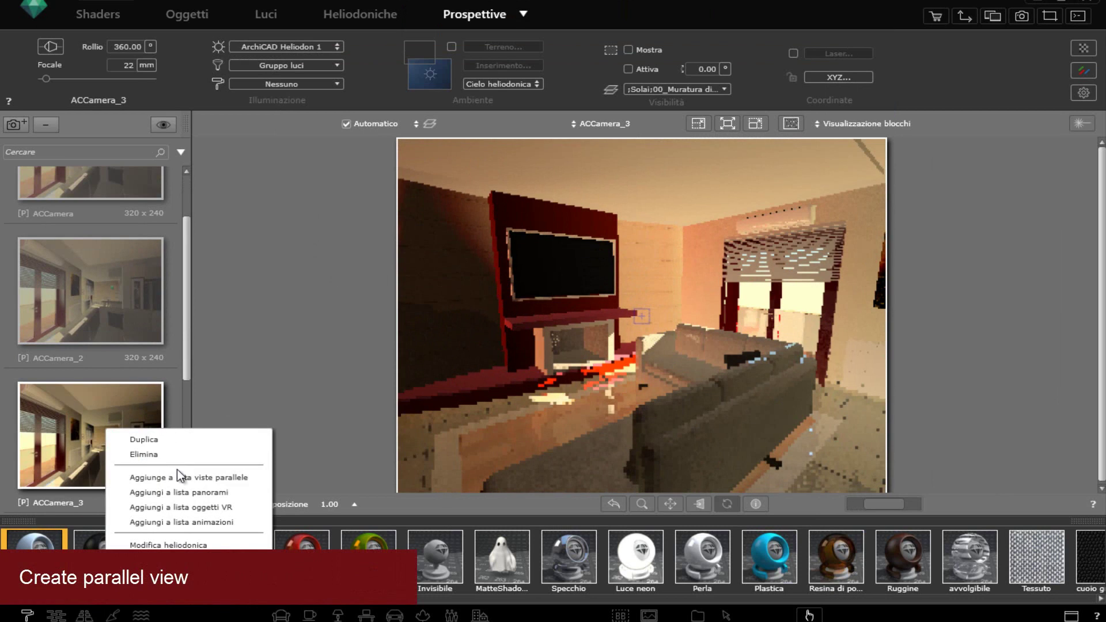
pyautogui.click(171, 440)
pyautogui.moveTo(634, 412)
pyautogui.mouseDown()
pyautogui.moveTo(613, 410)
pyautogui.moveTo(655, 392)
pyautogui.moveTo(634, 398)
pyautogui.moveTo(548, 267)
pyautogui.moveTo(585, 340)
pyautogui.moveTo(695, 363)
pyautogui.moveTo(642, 360)
pyautogui.moveTo(845, 459)
pyautogui.moveTo(734, 351)
pyautogui.moveTo(655, 313)
pyautogui.moveTo(666, 254)
pyautogui.mouseUp()
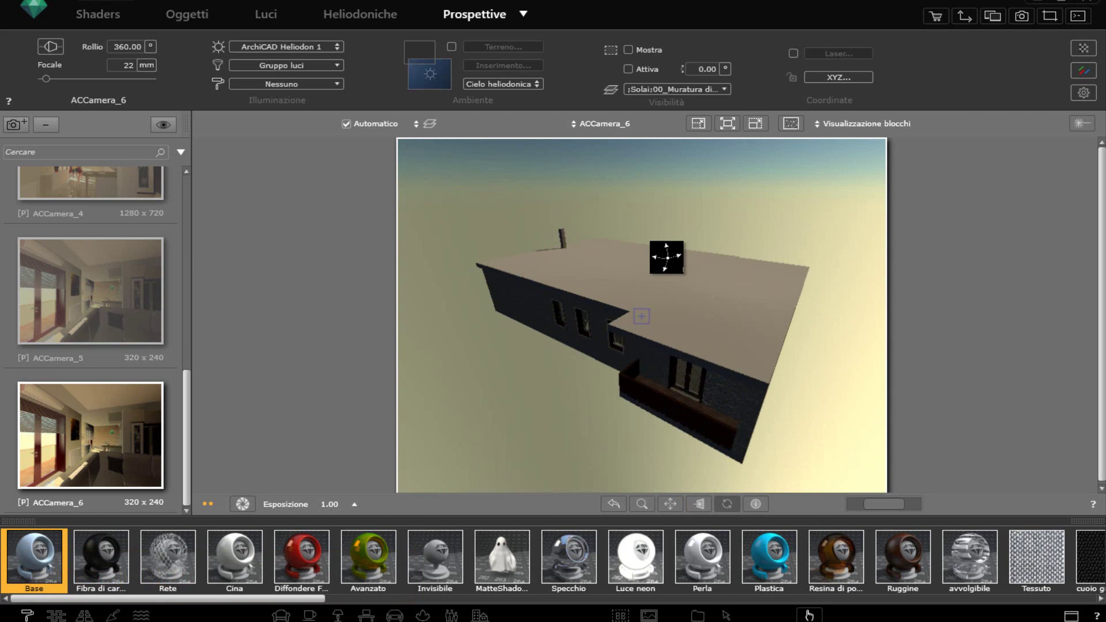
# Add the ACCamera_6 perspective to the parallel views list and open it there as a parallel view
pyautogui.rightClick(117, 445)
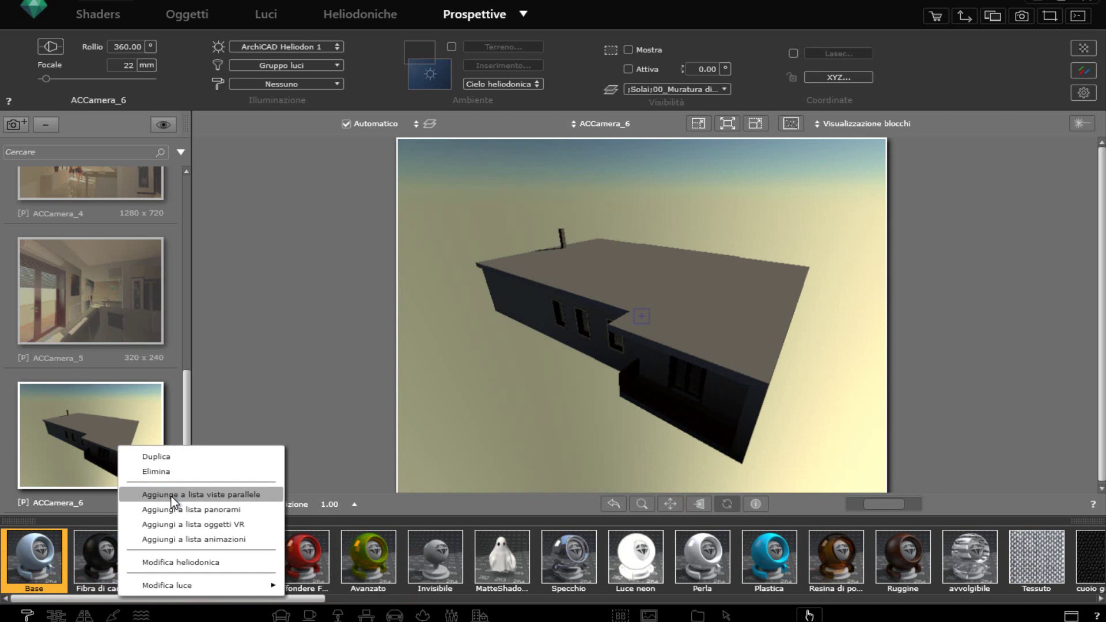
pyautogui.click(213, 493)
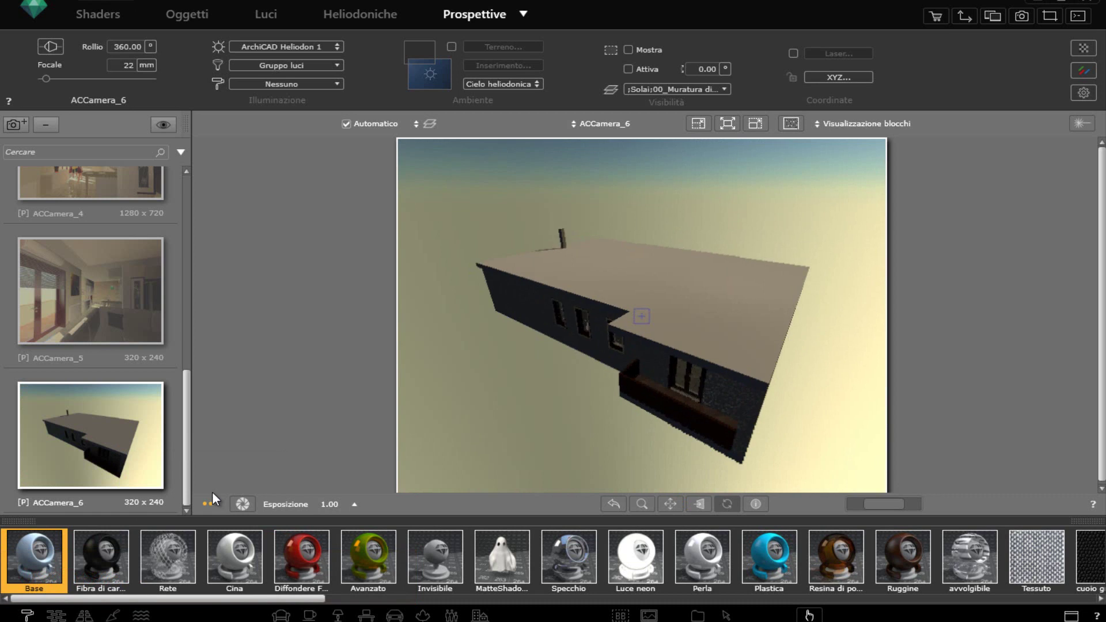
pyautogui.click(523, 15)
pyautogui.click(528, 6)
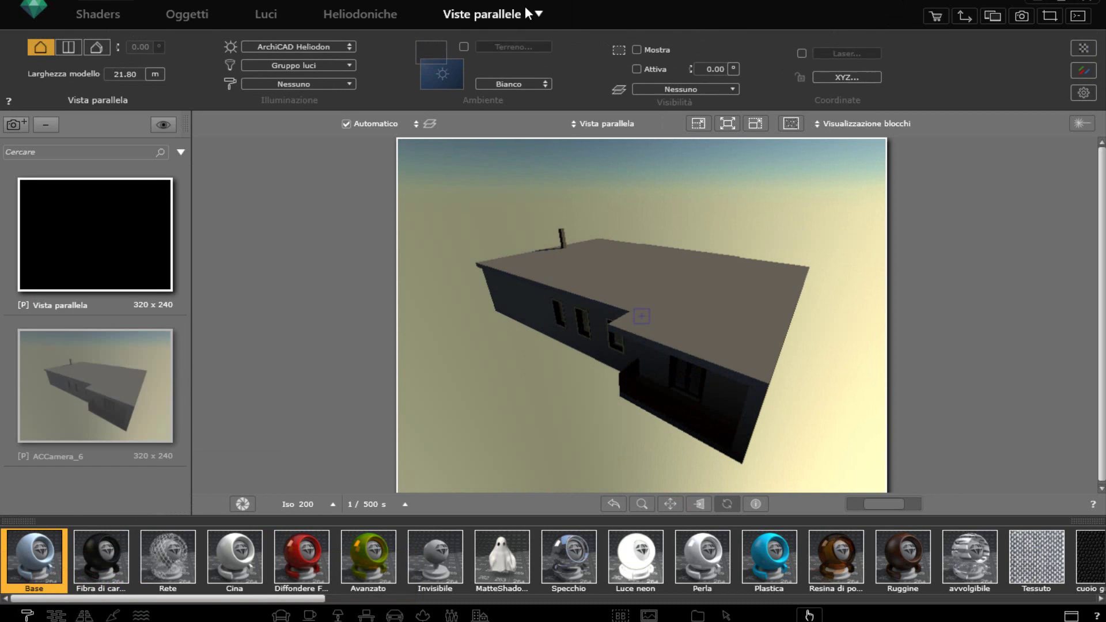
pyautogui.click(142, 395)
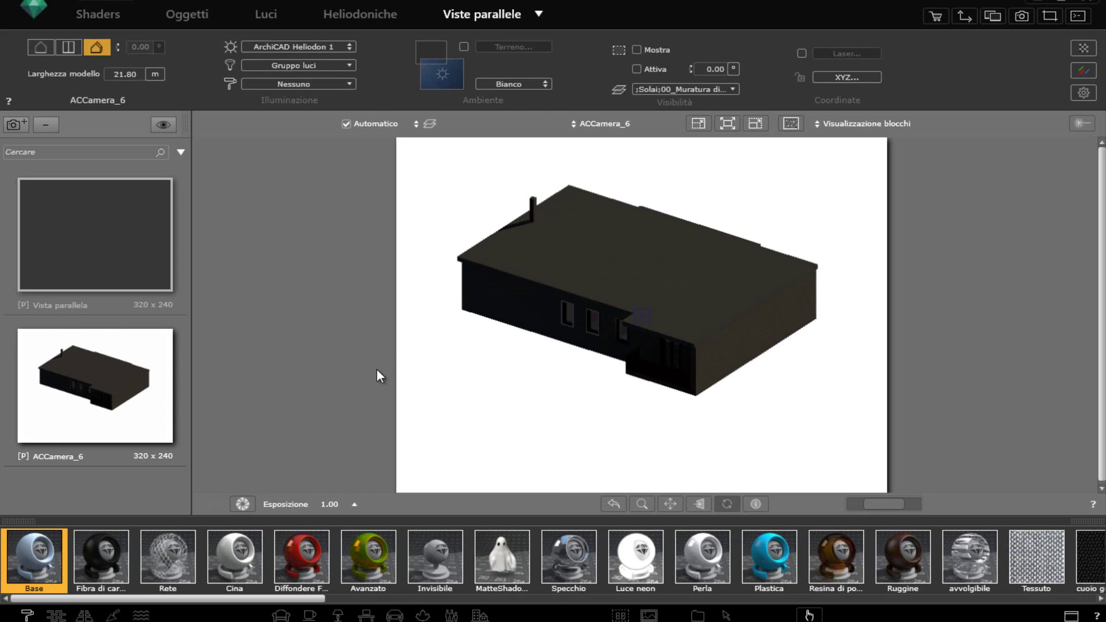
# Set the ACCamera_6 parallel view to a top plan view, then show and activate its clipping box
pyautogui.click(69, 46)
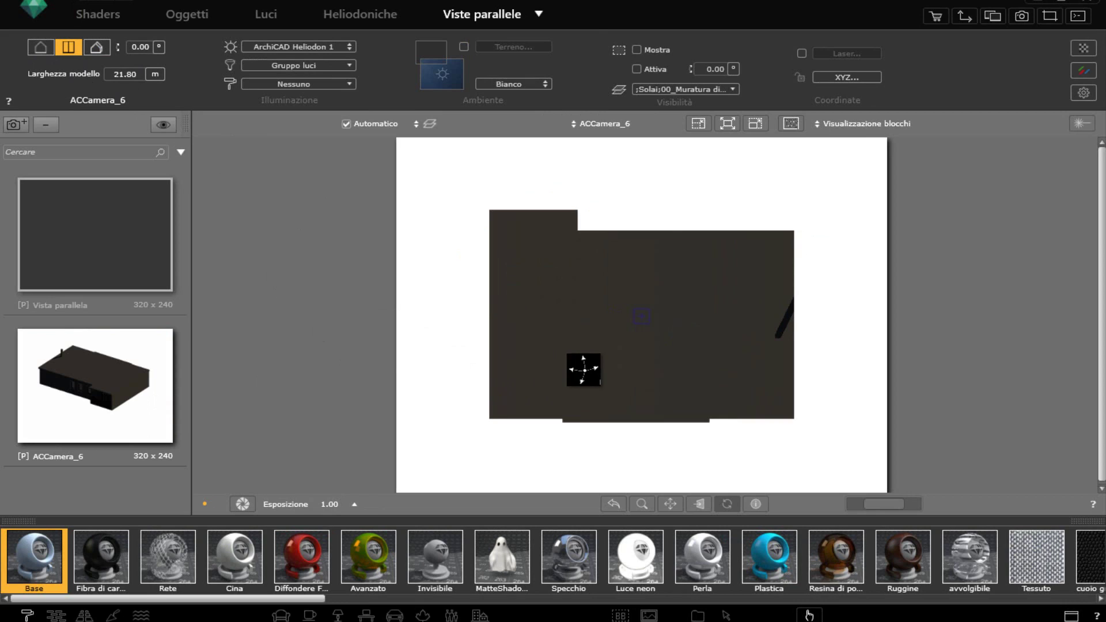
pyautogui.click(636, 50)
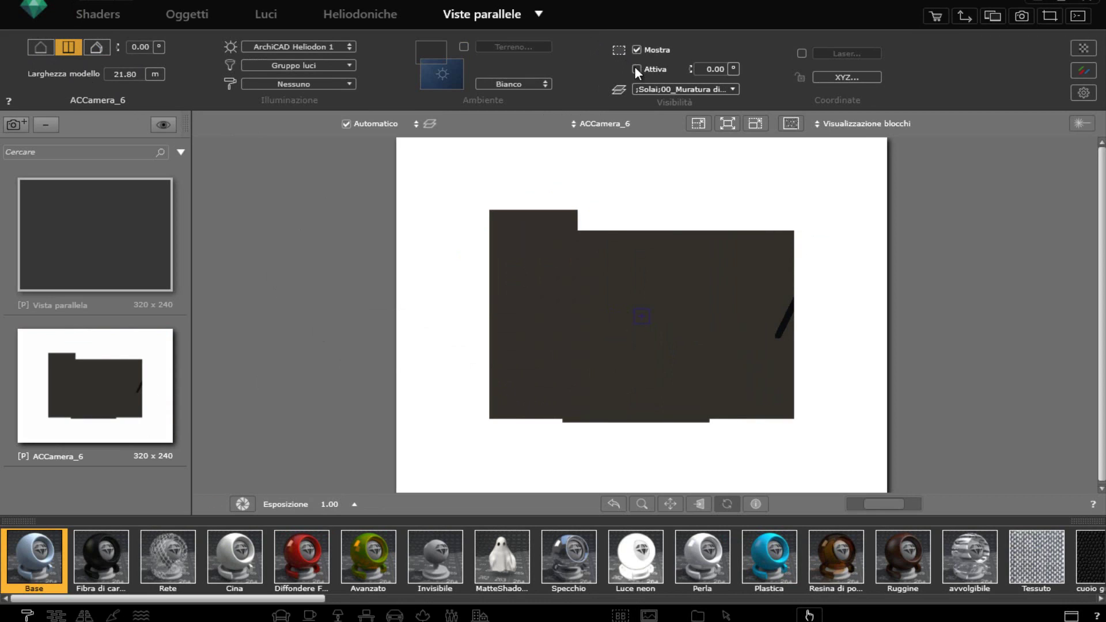
pyautogui.click(636, 68)
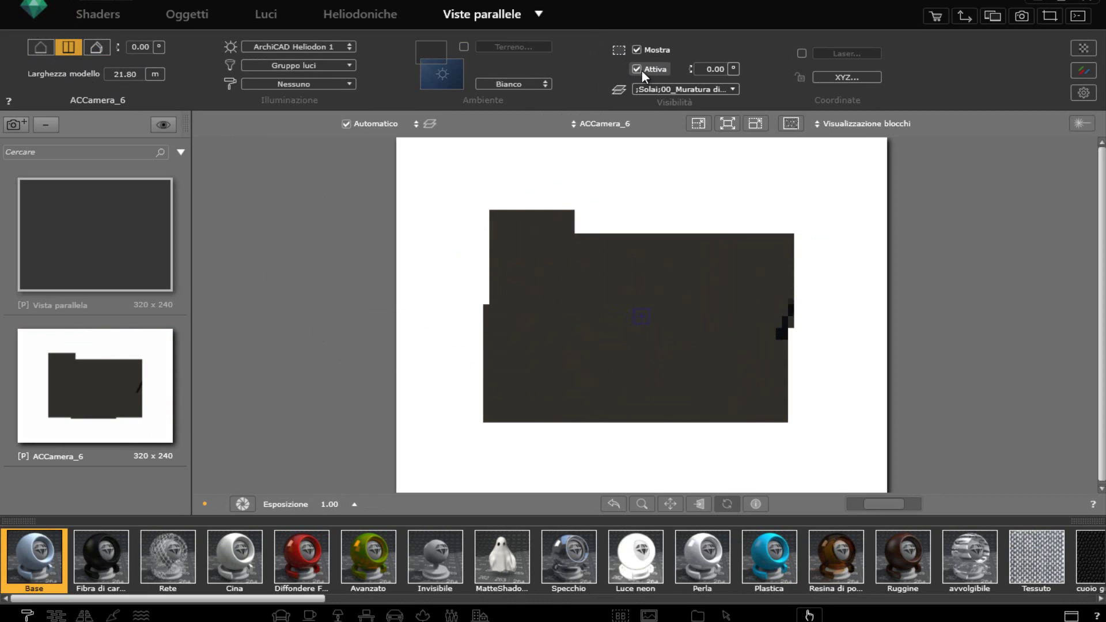
# Lower the top of ACCamera_6's clipping box in the 2D front elevation to cut through the windows, then close the 2D view
pyautogui.click(966, 14)
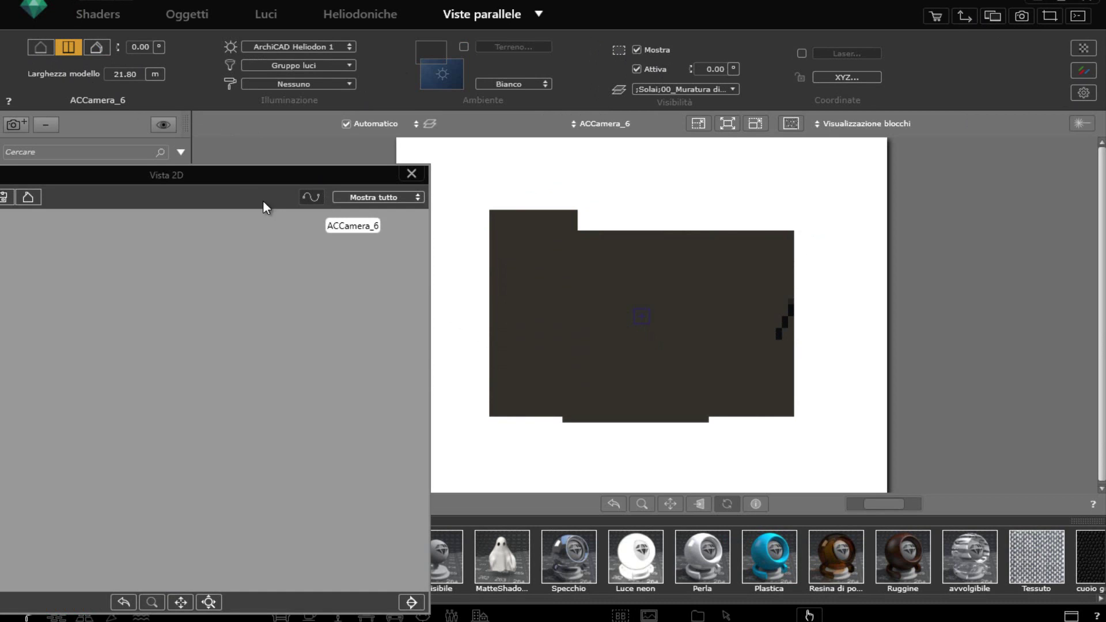
pyautogui.moveTo(247, 174); pyautogui.dragTo(381, 132)
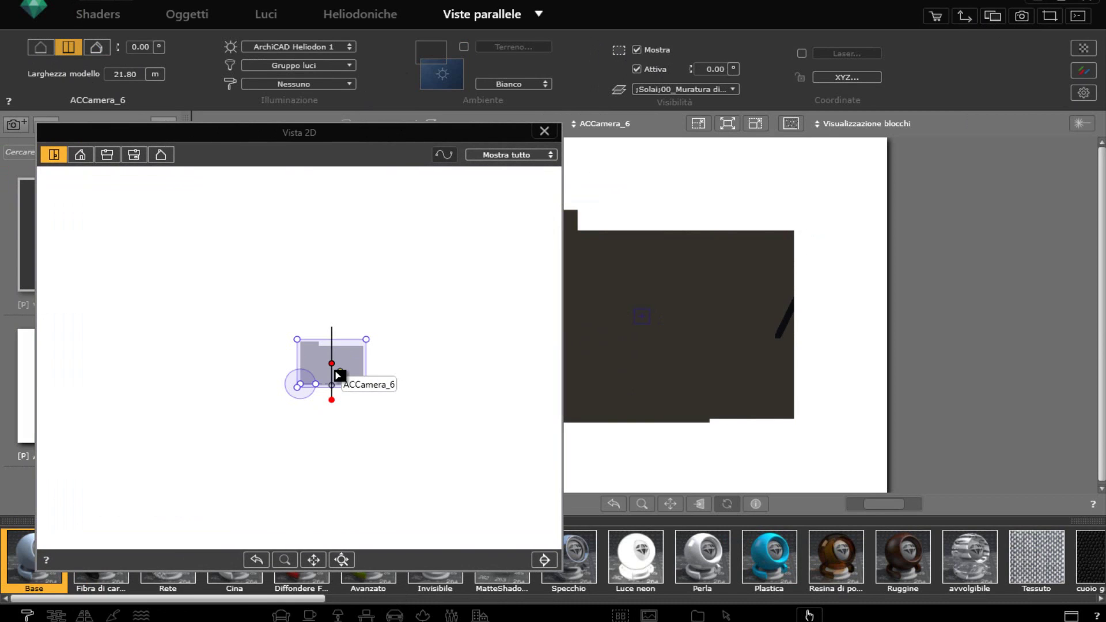
pyautogui.click(81, 154)
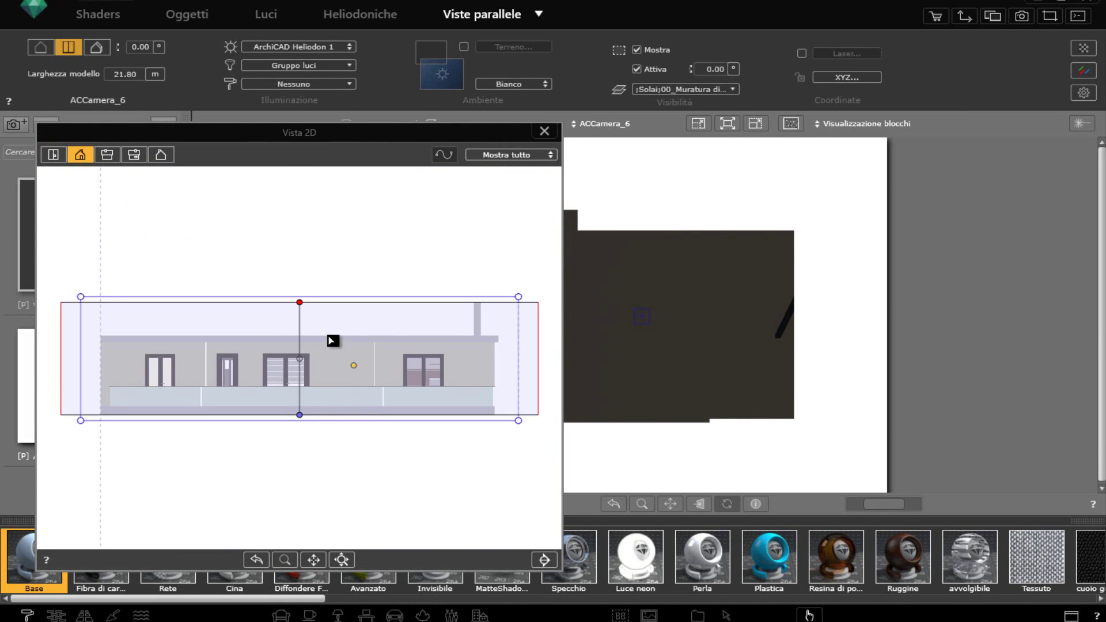
pyautogui.moveTo(523, 320); pyautogui.dragTo(513, 371)
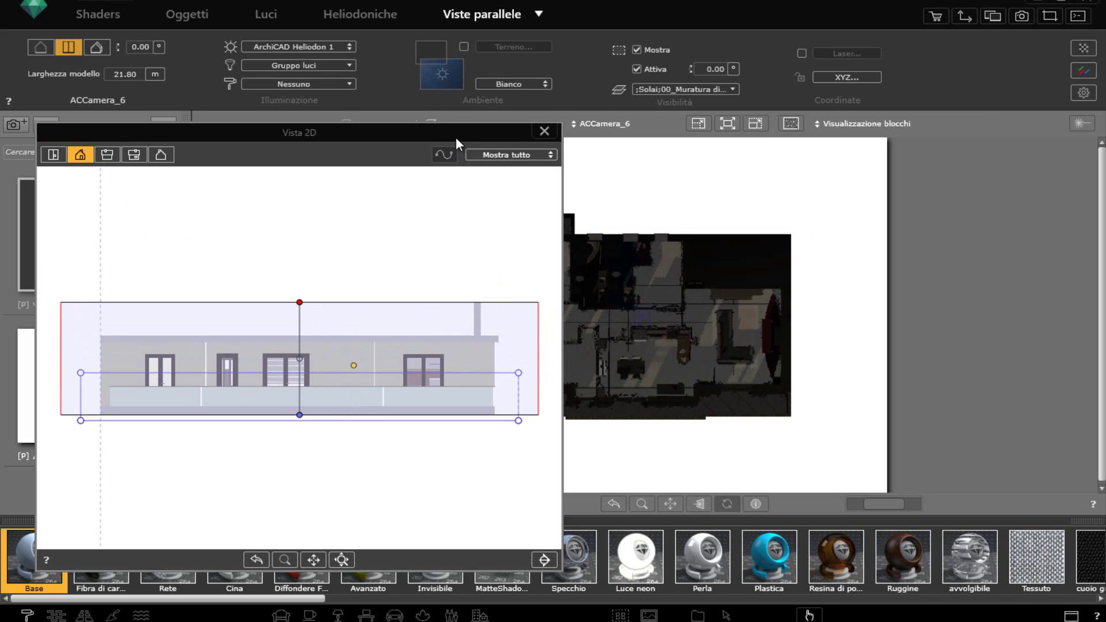
pyautogui.moveTo(458, 133); pyautogui.dragTo(357, 287)
pyautogui.moveTo(343, 384); pyautogui.dragTo(334, 396)
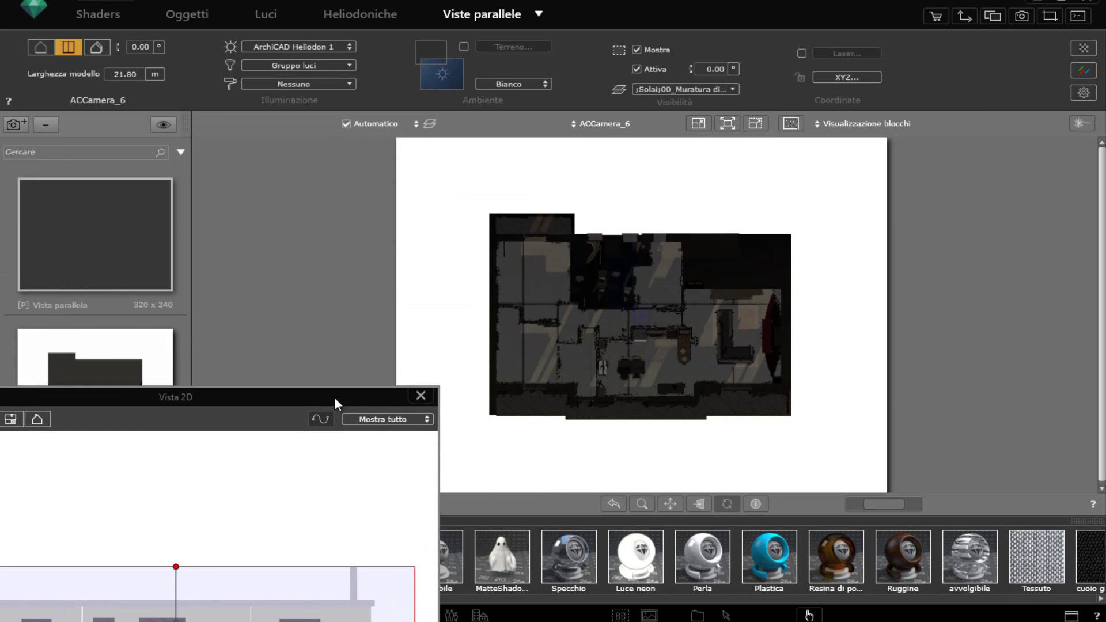
pyautogui.click(421, 396)
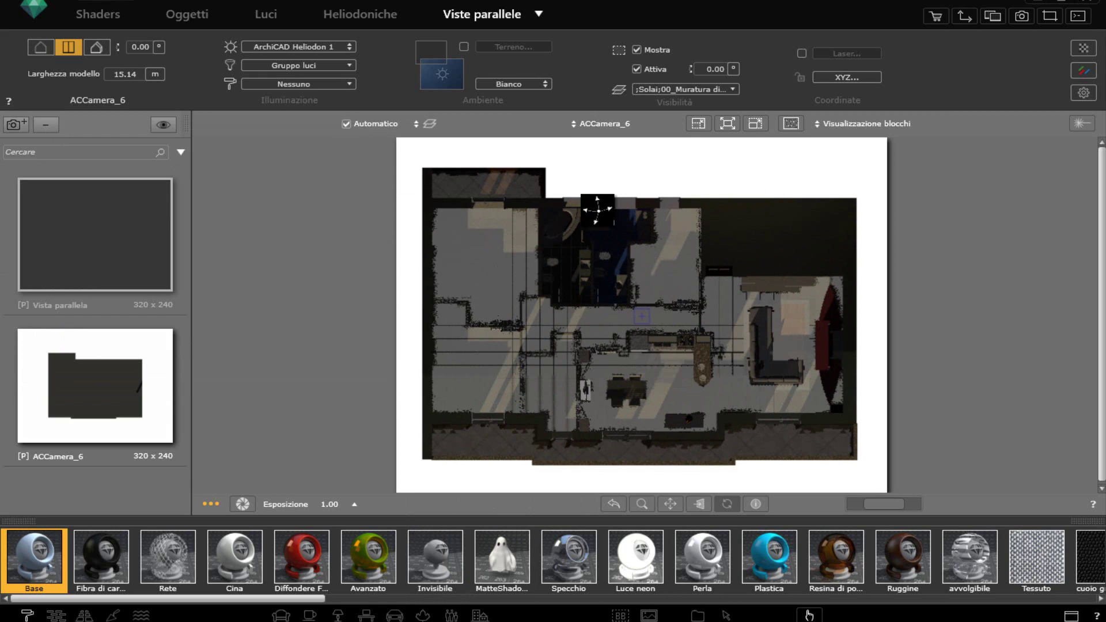
# Duplicate ArchiCAD Heliodon 1 as a heliodon with 45° sun and assign the copy to the ACCamera_6 parallel view
pyautogui.click(353, 14)
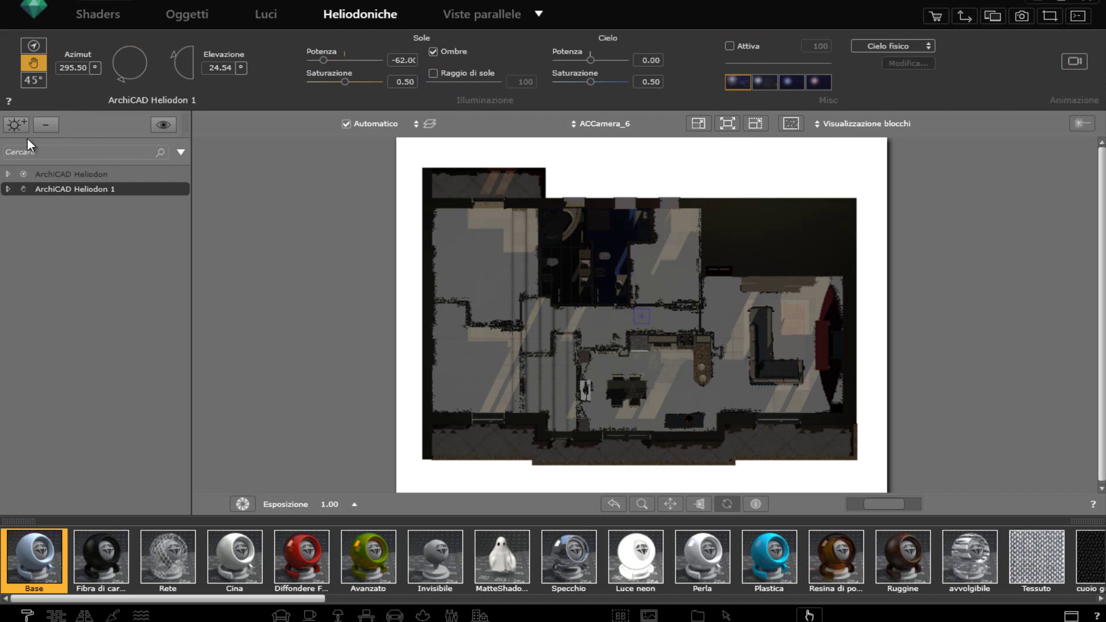
pyautogui.click(17, 125)
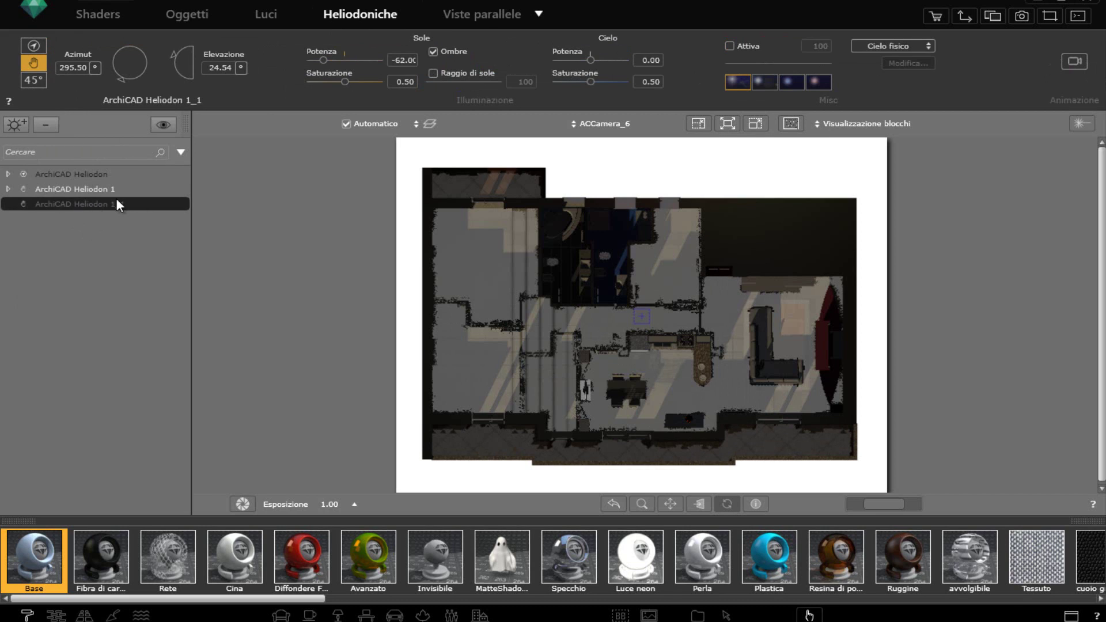
pyautogui.click(34, 80)
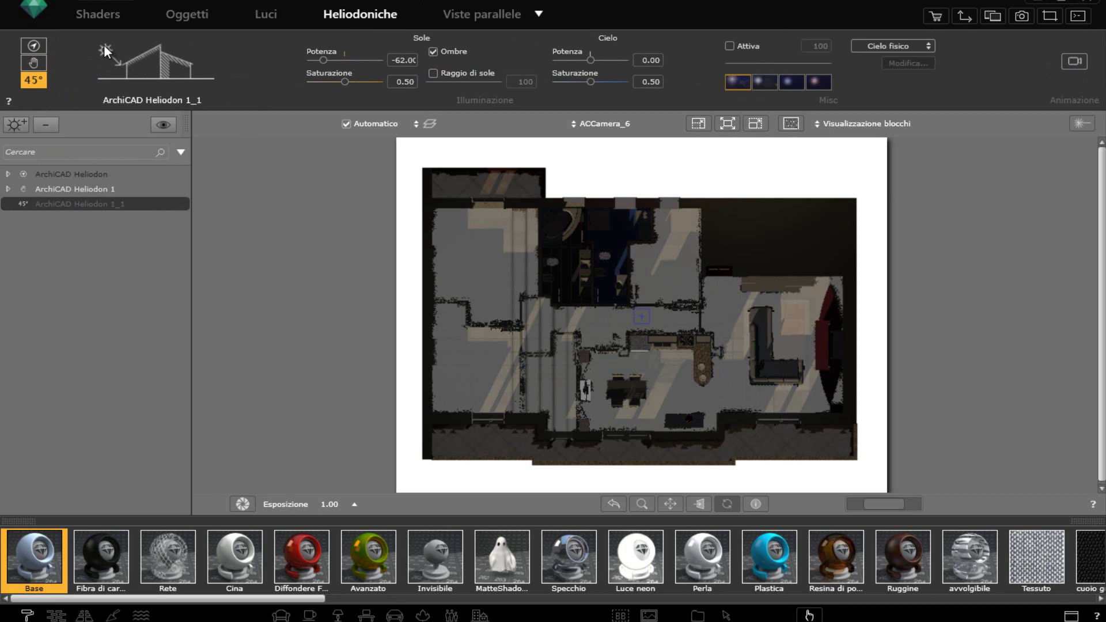
pyautogui.click(464, 13)
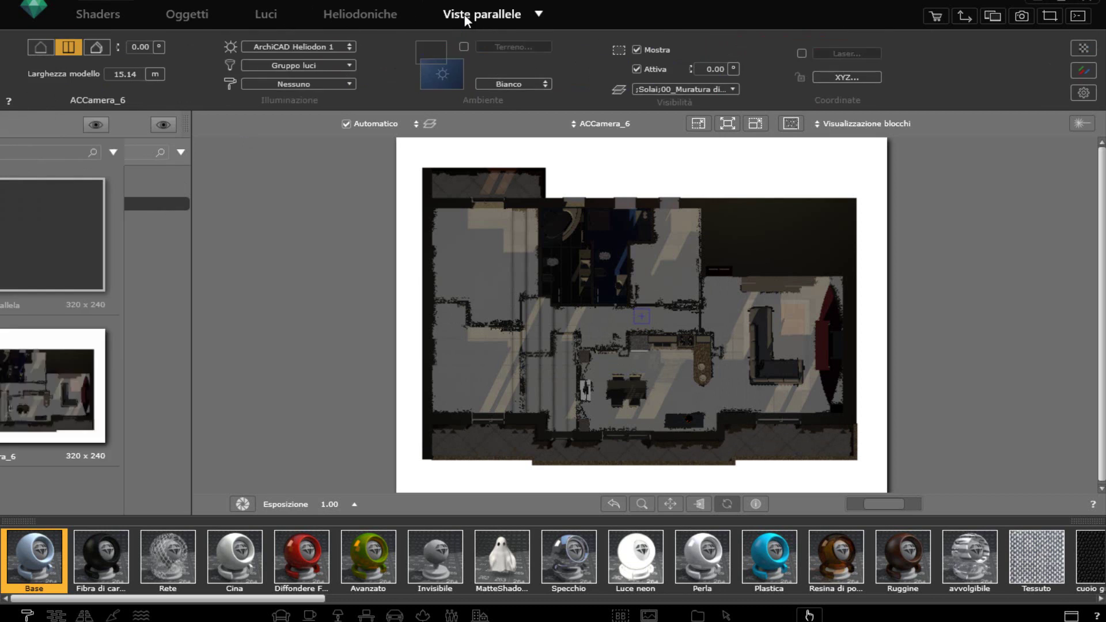
pyautogui.click(349, 48)
pyautogui.click(333, 101)
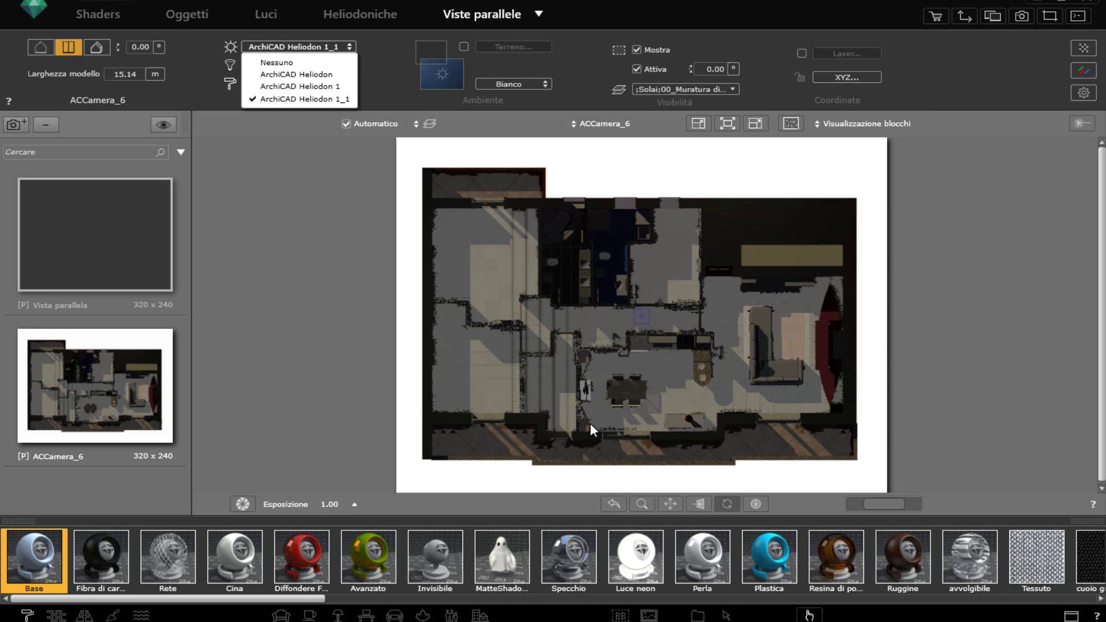
# Set ACCamera_6's rendering size to the 1280x720 HD preset, with 300 dpi resolution and antialiasing enabled
pyautogui.click(1089, 95)
pyautogui.click(1085, 93)
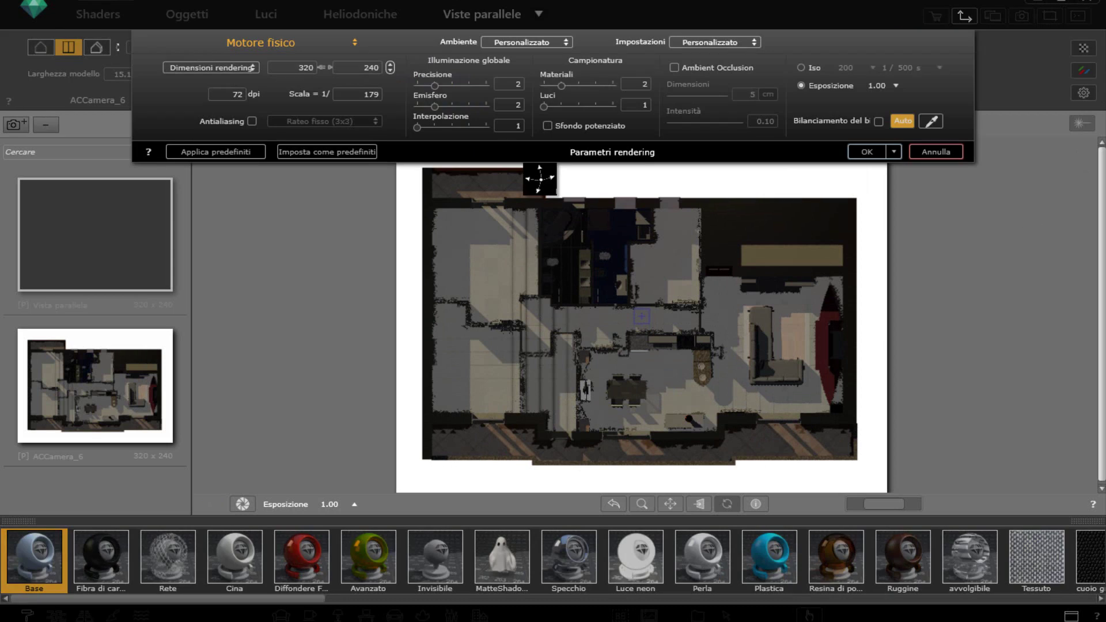
pyautogui.click(222, 66)
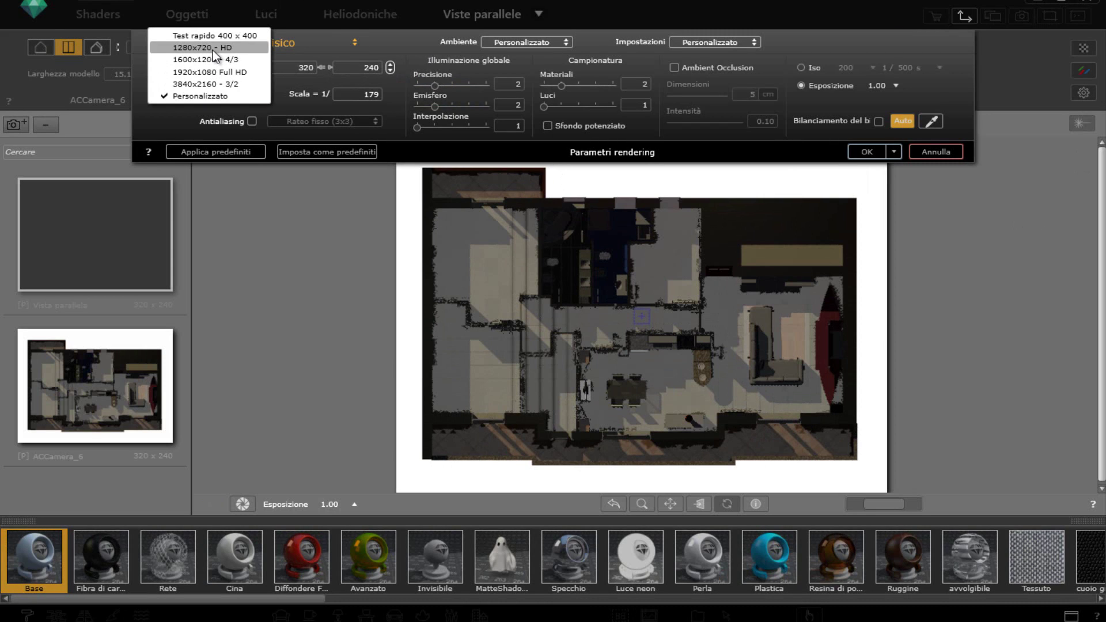
pyautogui.click(213, 48)
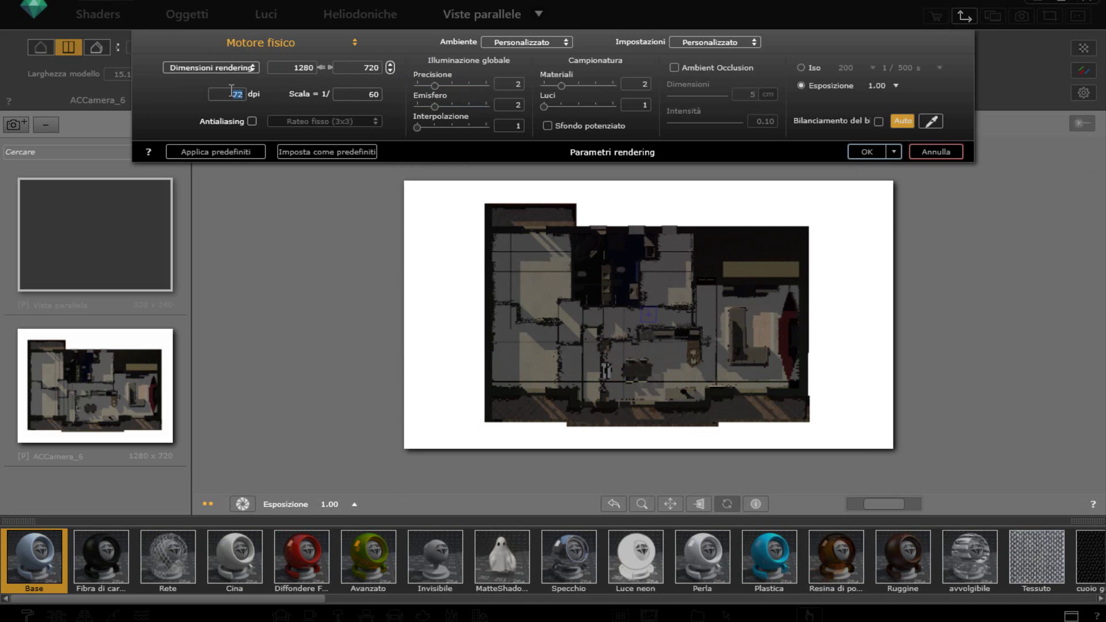
pyautogui.write('300')
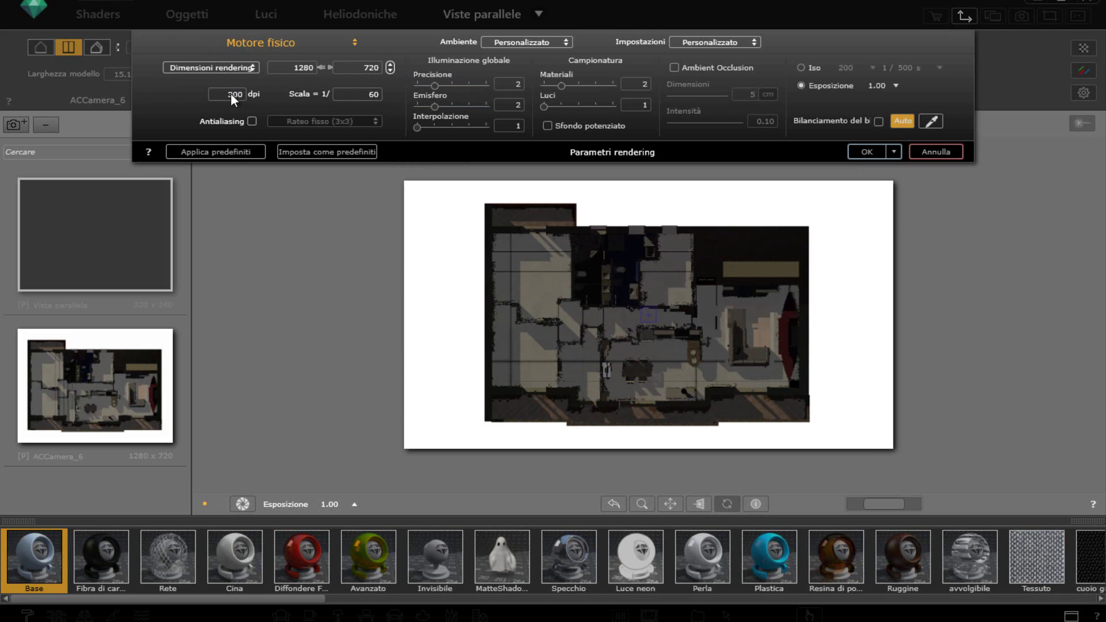
pyautogui.click(251, 120)
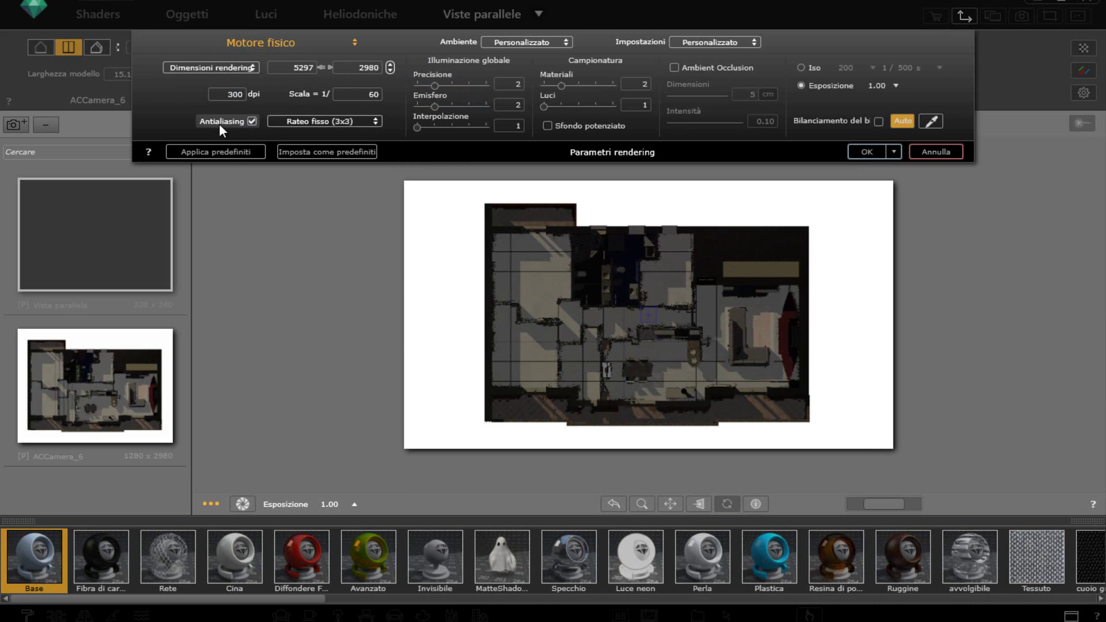
# Set the rendering environment to Interni with Medio quality settings and confirm the rendering parameters
pyautogui.click(542, 41)
pyautogui.click(538, 28)
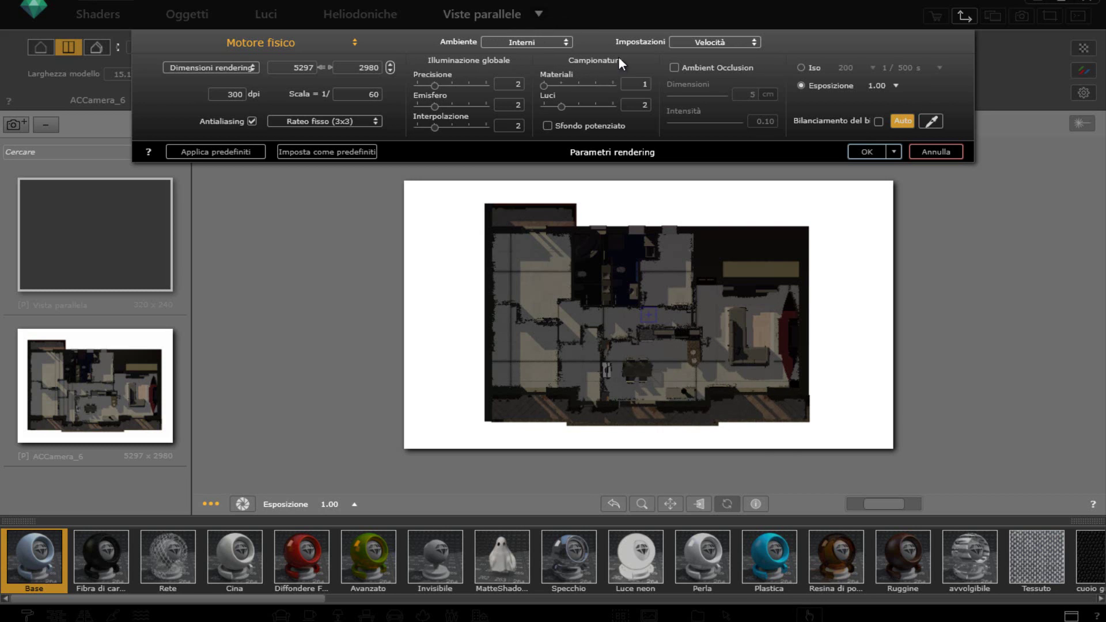
pyautogui.click(725, 40)
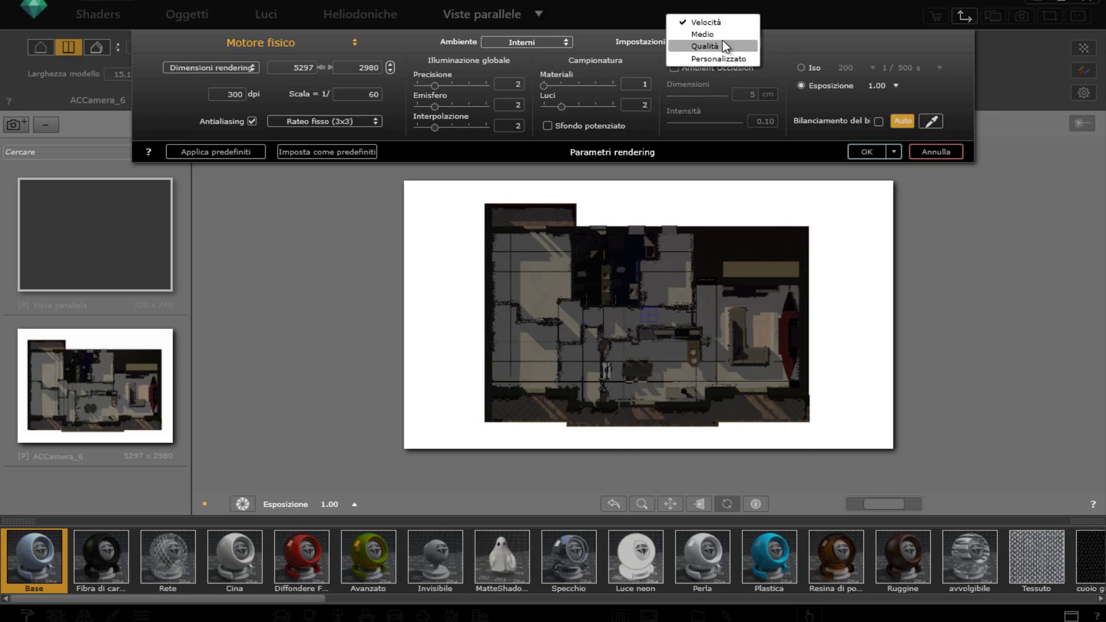
pyautogui.click(720, 35)
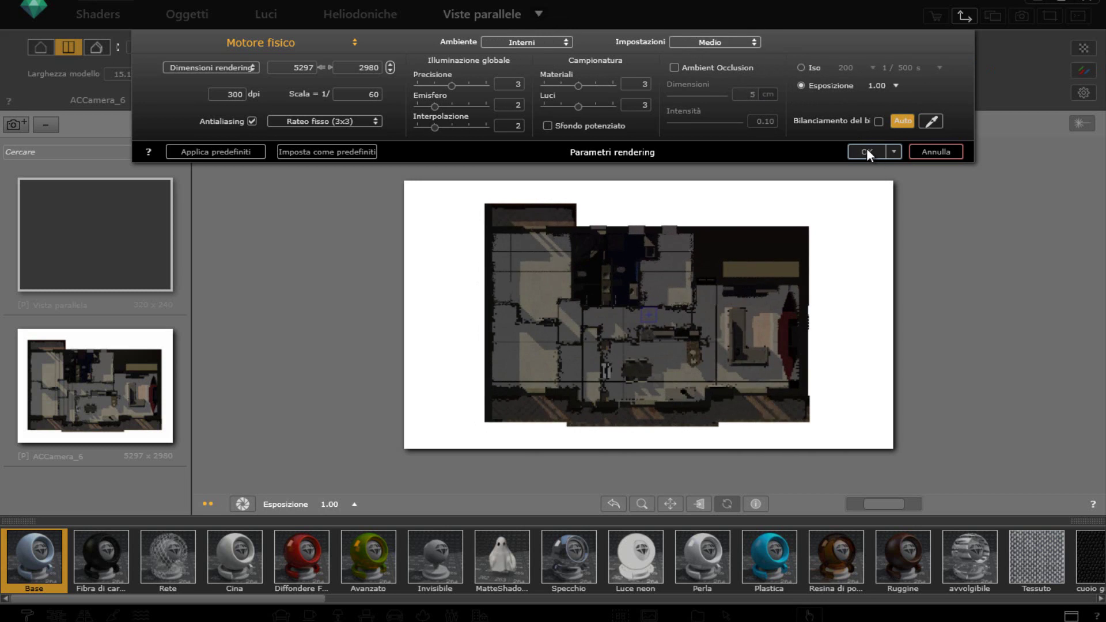
pyautogui.click(866, 151)
# Preview the vignetting post-processing effect and remove it, then enable the Bordo effect at 59
pyautogui.click(1084, 71)
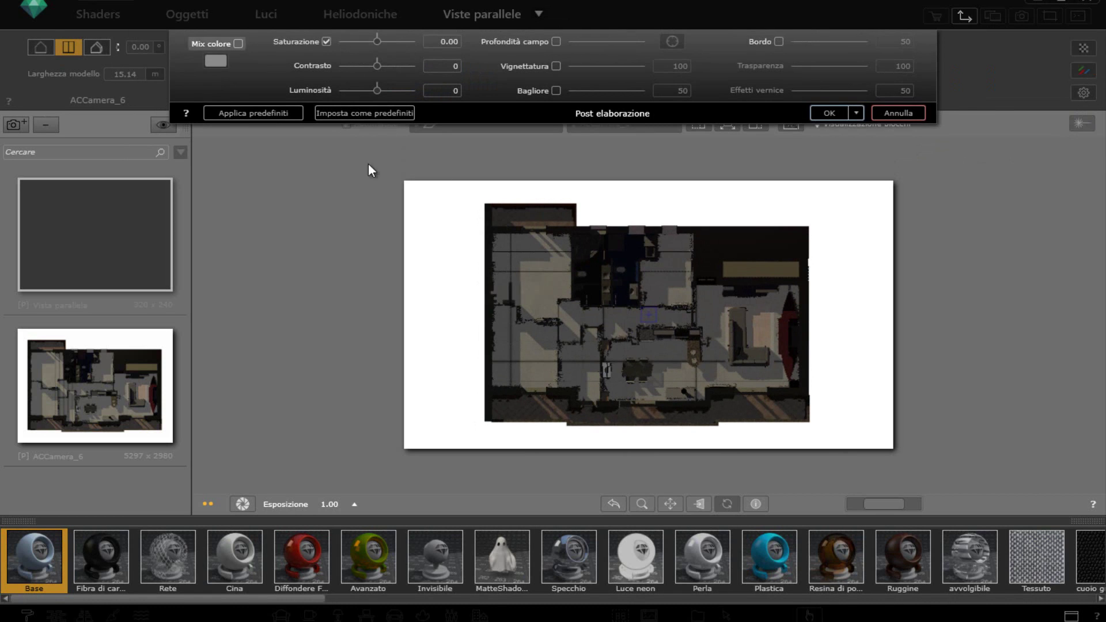
pyautogui.click(557, 66)
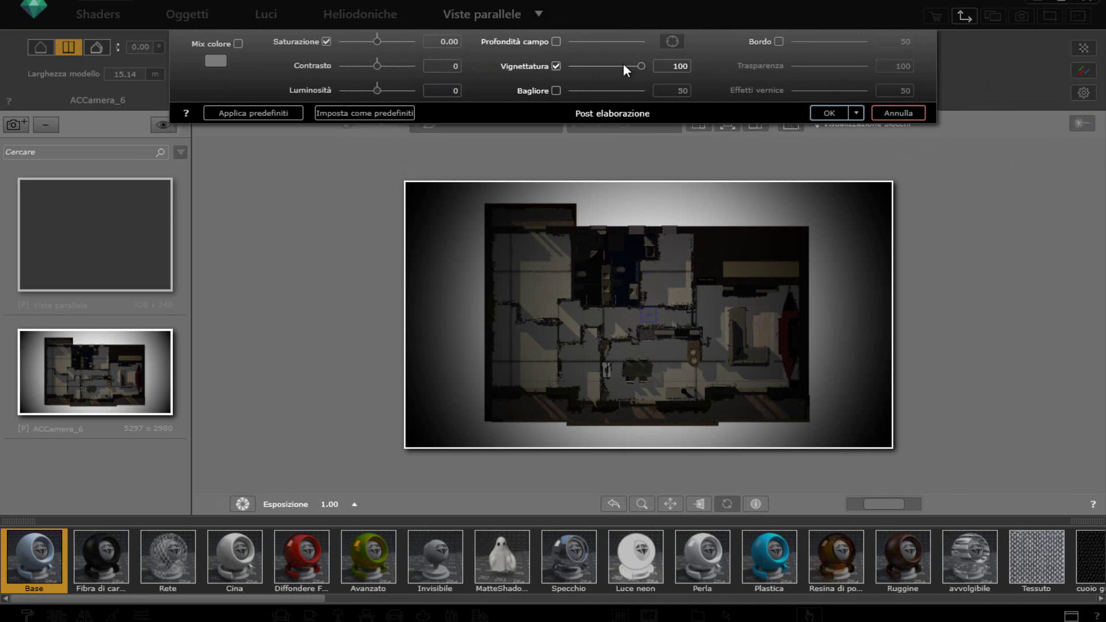
pyautogui.click(556, 66)
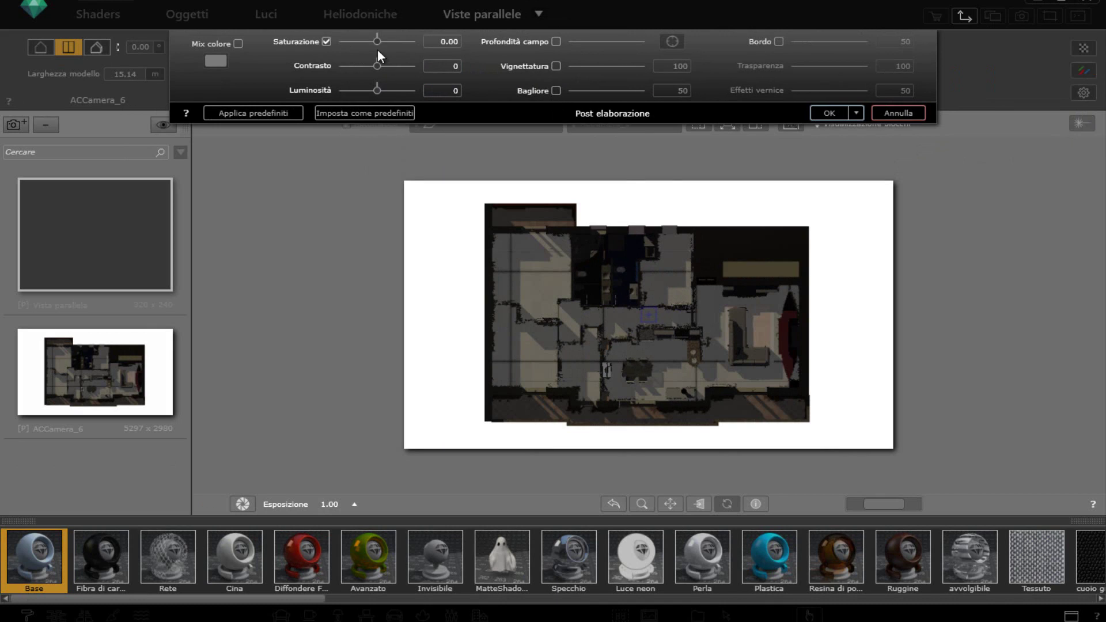
pyautogui.click(779, 42)
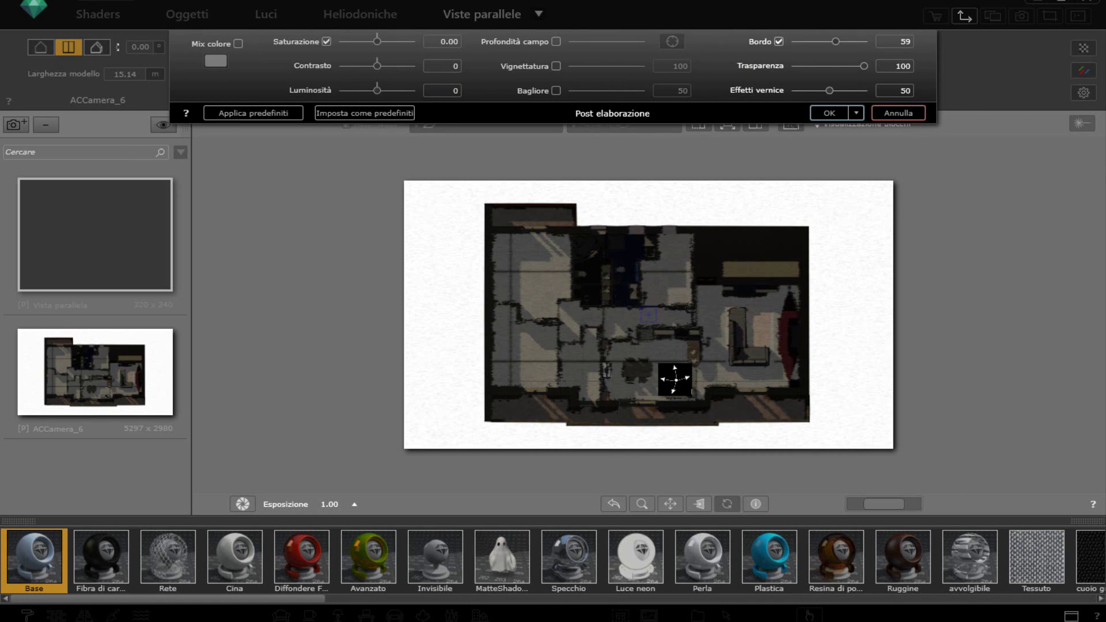
# Reframe the ACCamera_6 view closely on the kitchen and living area with a model width of 8.76 m, then accept the post-processing settings
pyautogui.scroll(1, 675, 358)
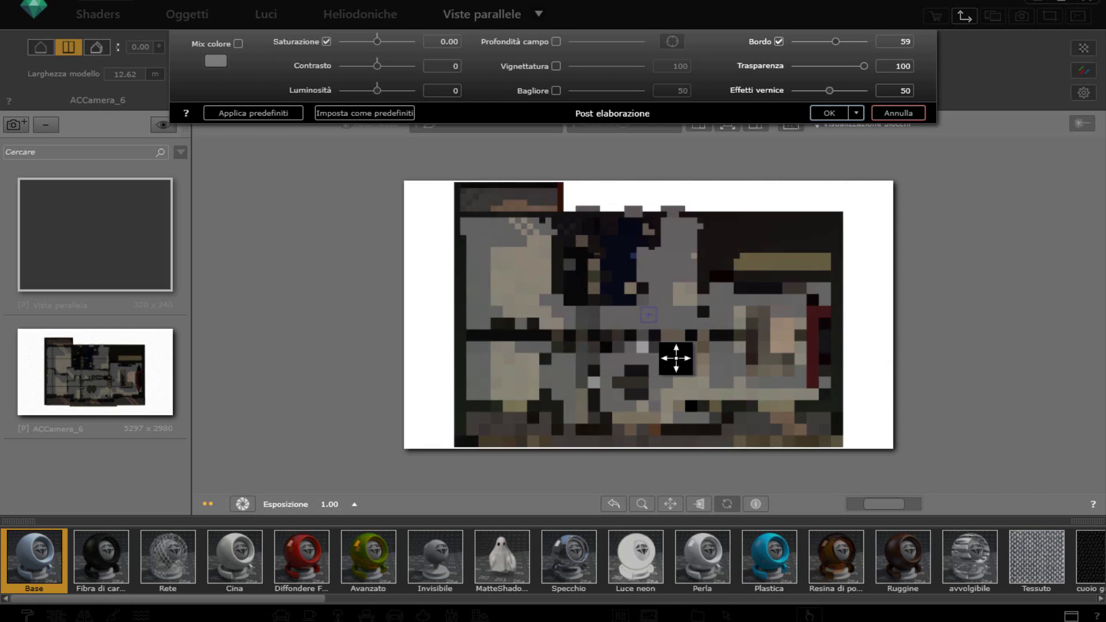
pyautogui.scroll(1, 728, 377)
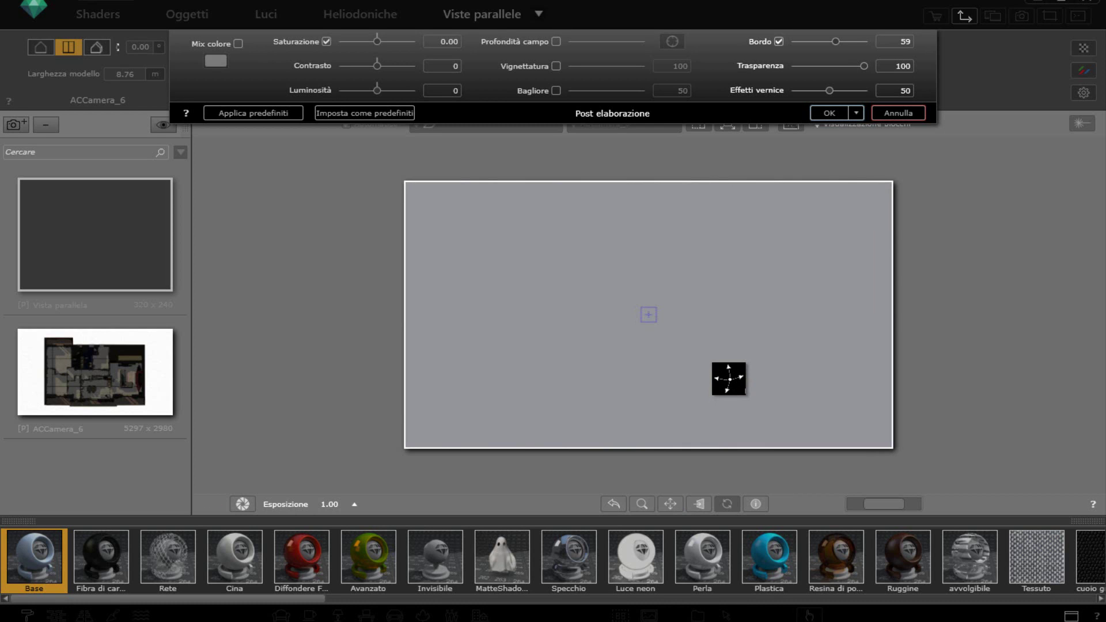
pyautogui.moveTo(725, 376); pyautogui.dragTo(666, 327)
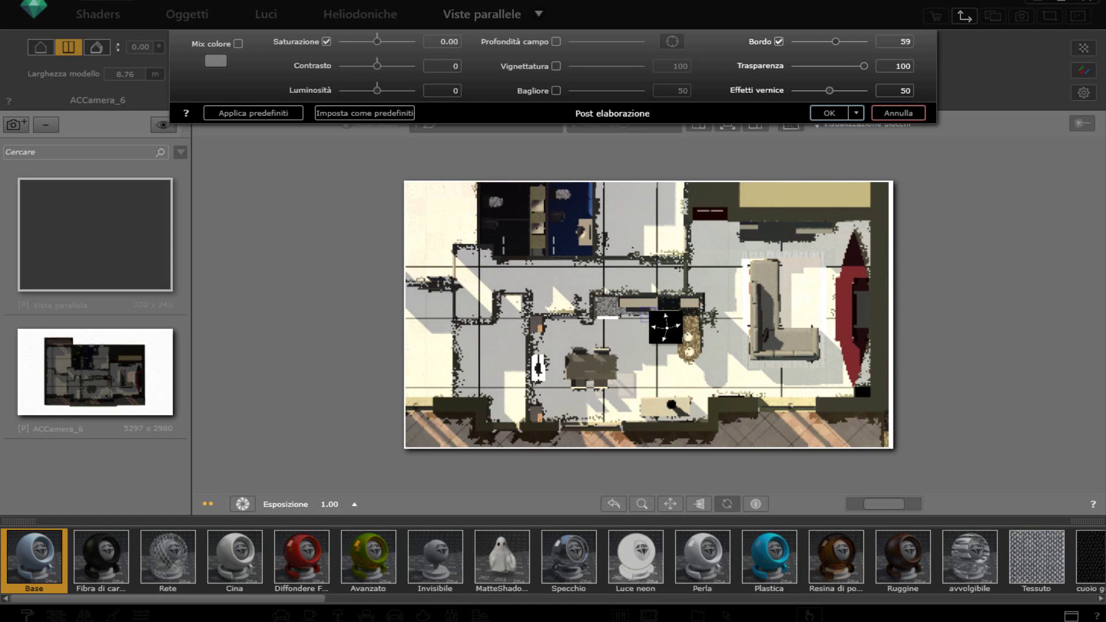
pyautogui.click(837, 111)
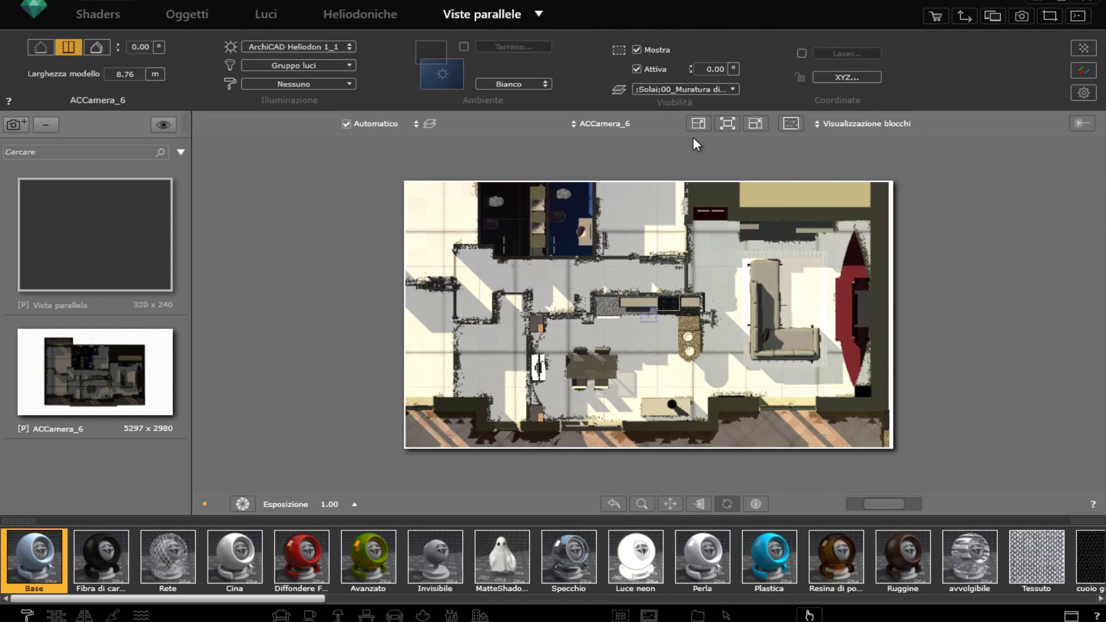
# Run the final rendering of ACCamera_6 with the current settings and close the finished image
pyautogui.hotkey('ctrl', 'r')
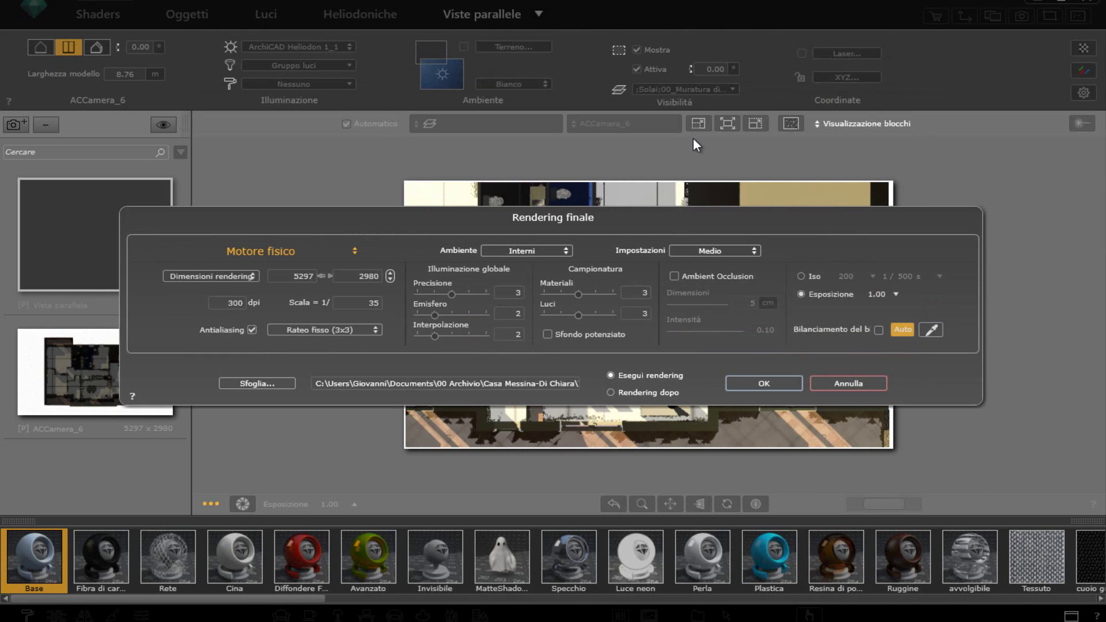
pyautogui.click(766, 383)
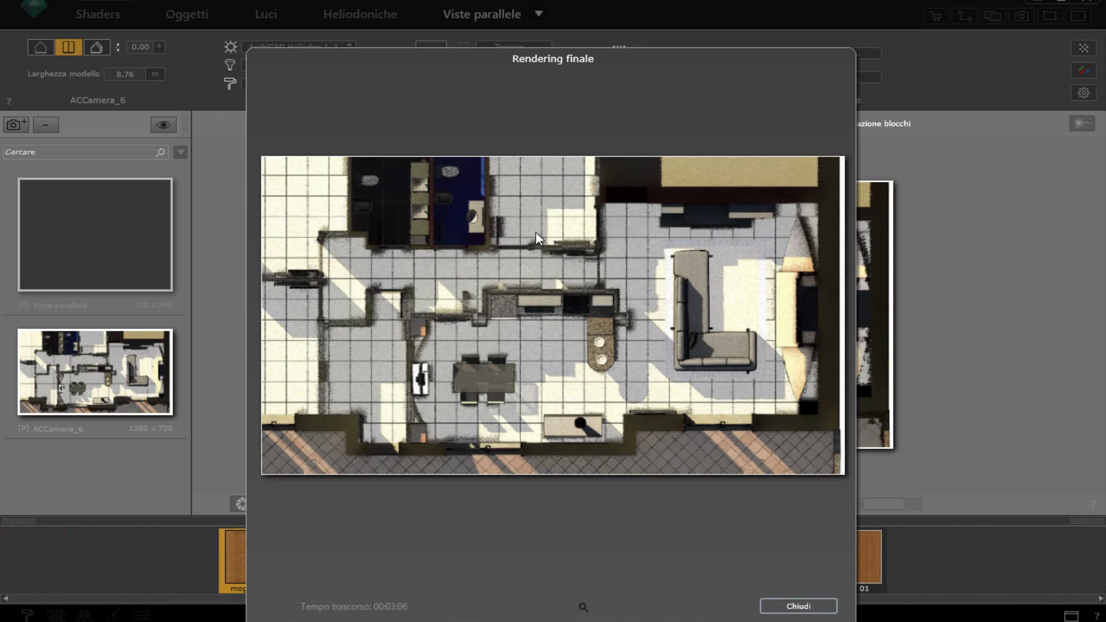
pyautogui.click(798, 606)
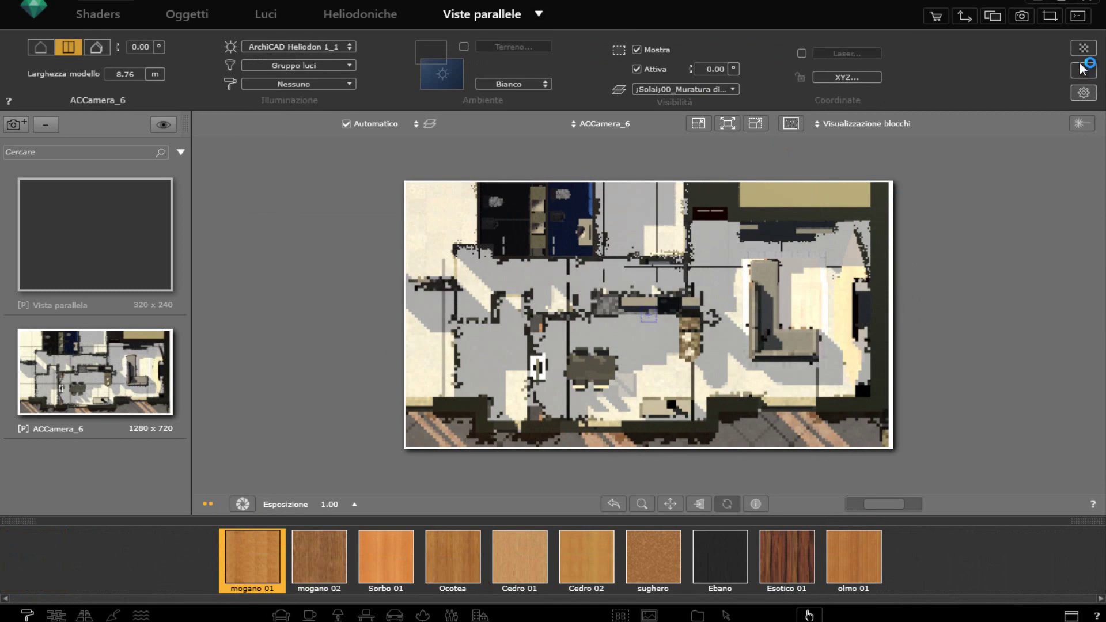
# Preview the Vignettatura and Bagliore effects on ACCamera_6, then disable Bordo and accept the post-processing settings
pyautogui.click(1083, 69)
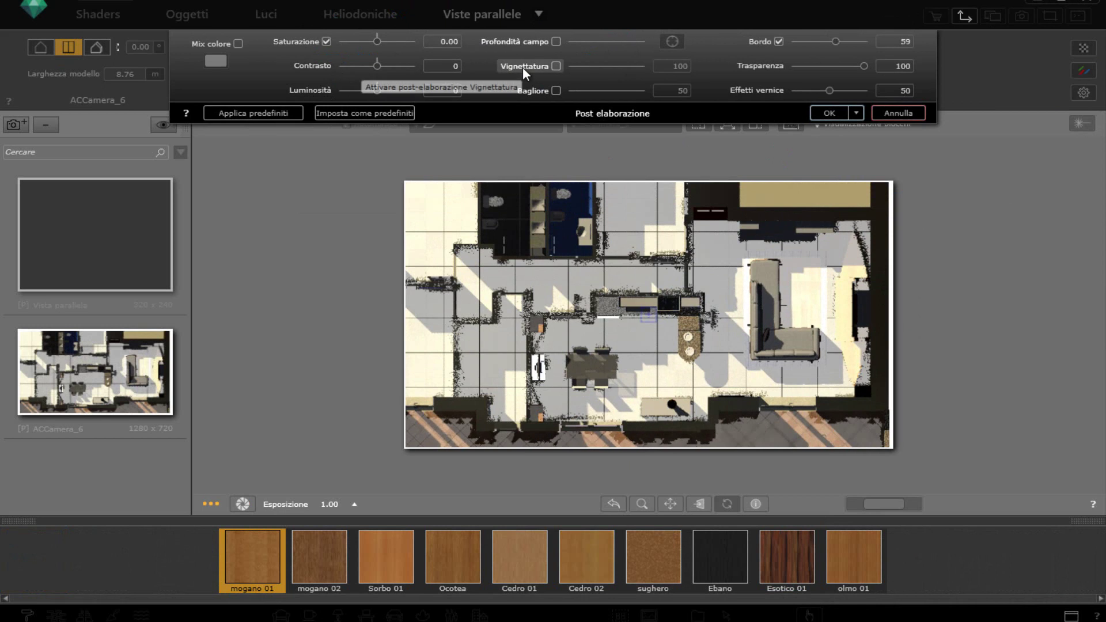
pyautogui.click(556, 65)
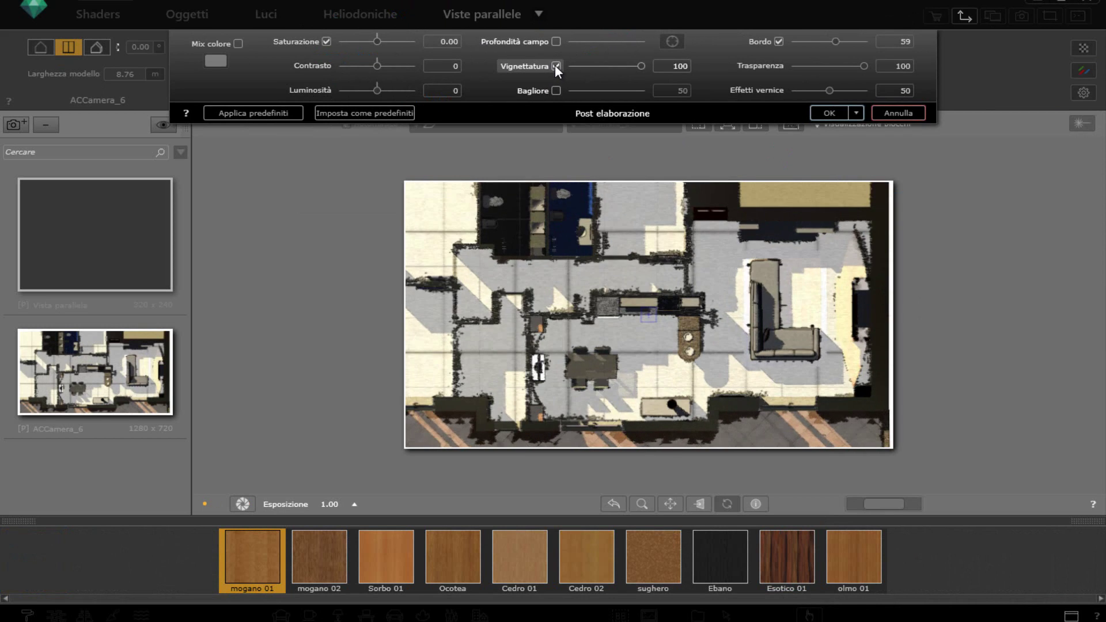
pyautogui.click(555, 66)
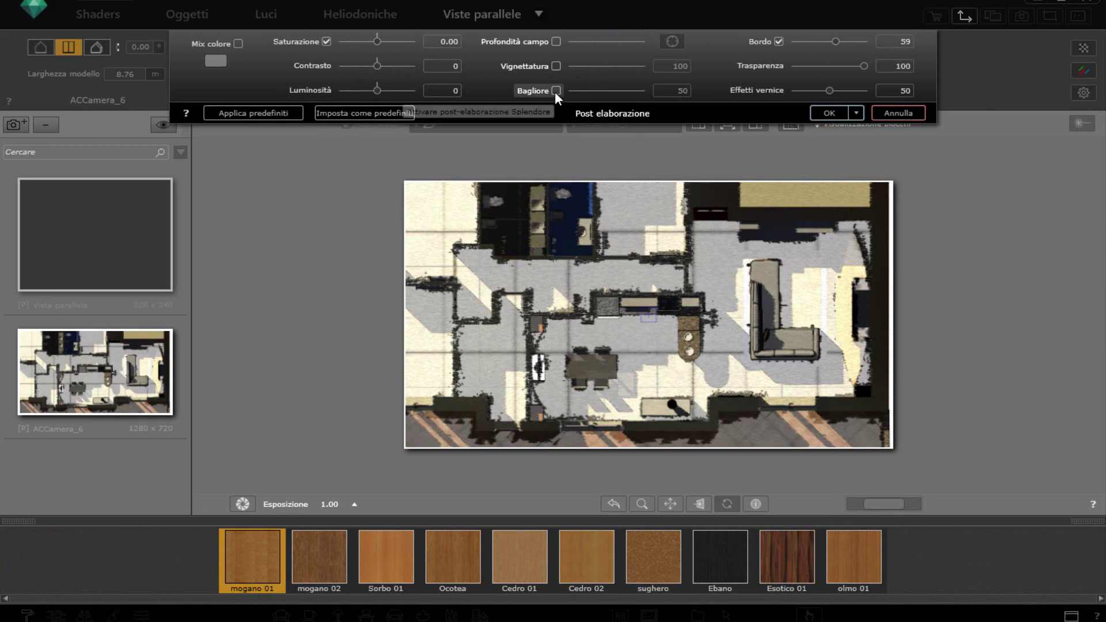
pyautogui.click(556, 91)
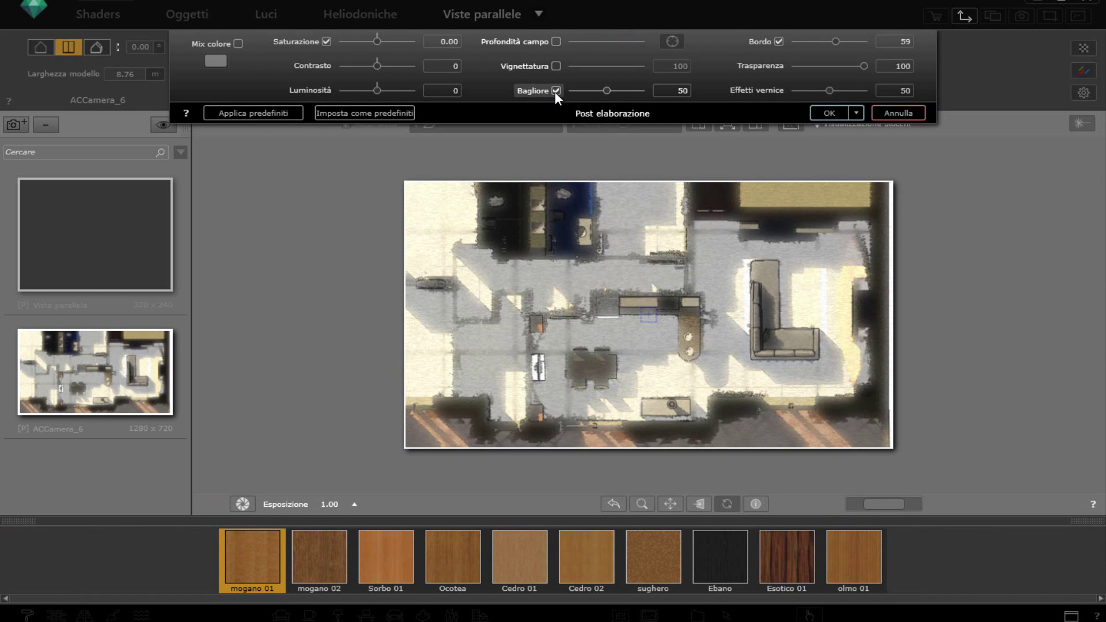
pyautogui.click(556, 91)
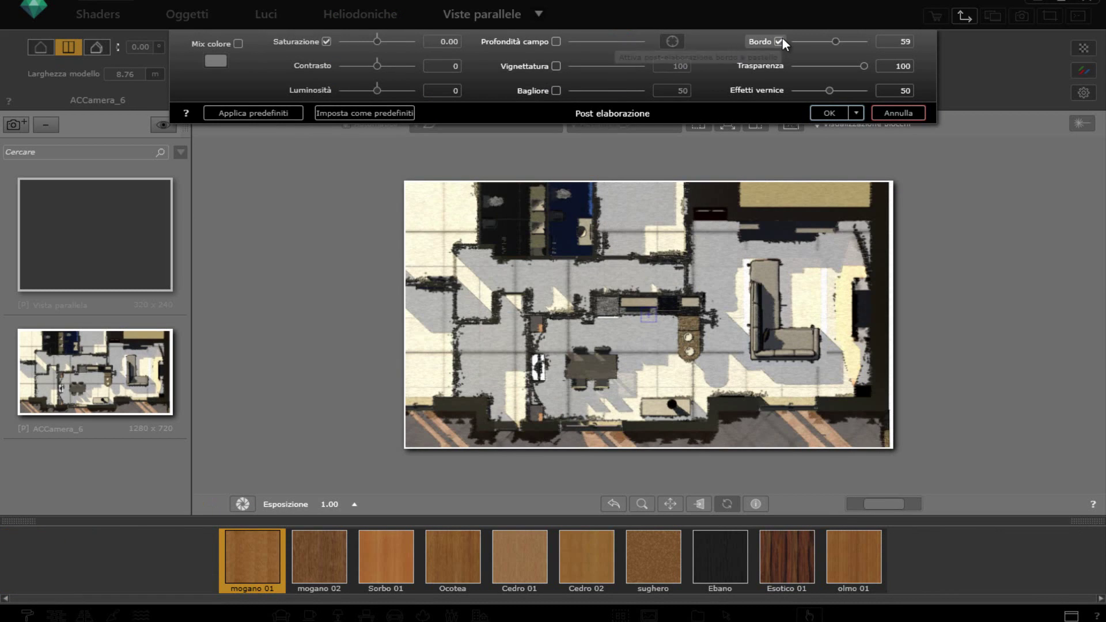
pyautogui.click(781, 42)
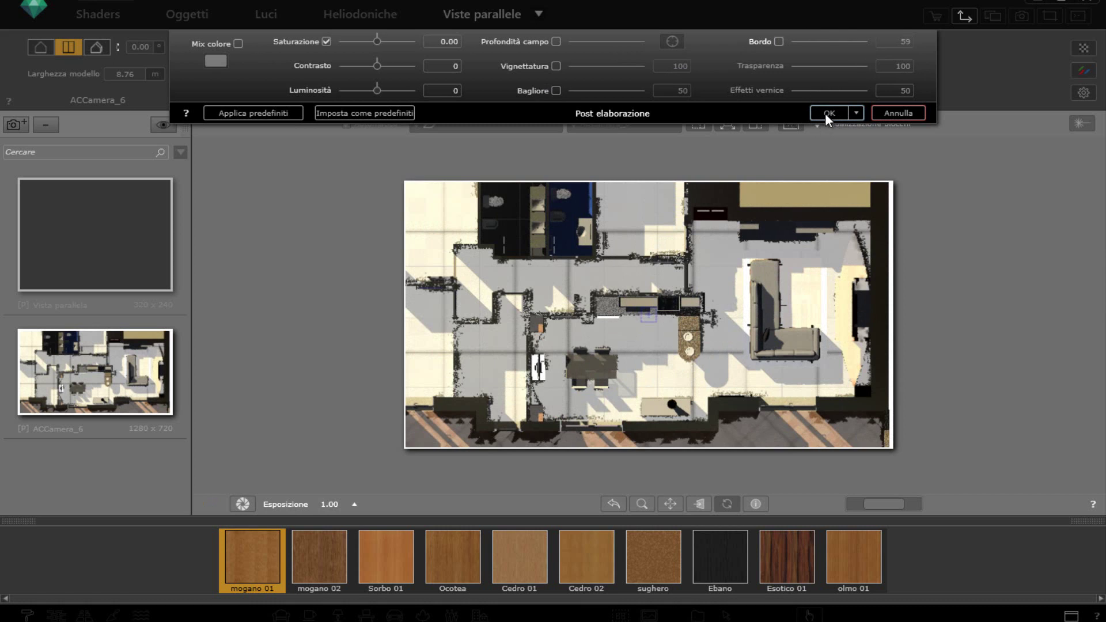
pyautogui.click(828, 113)
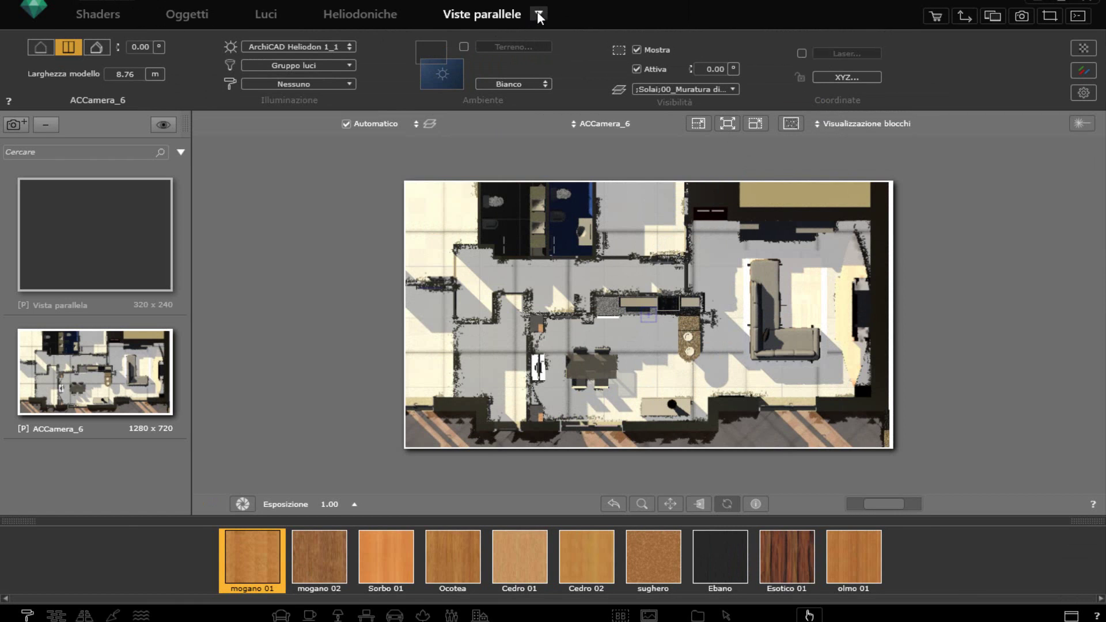
# Switch to the panoramas, light PanoramaV2 with ArchiCAD Heliodon 1 and use Esposizione 1.00 instead of ISO exposure
pyautogui.click(537, 11)
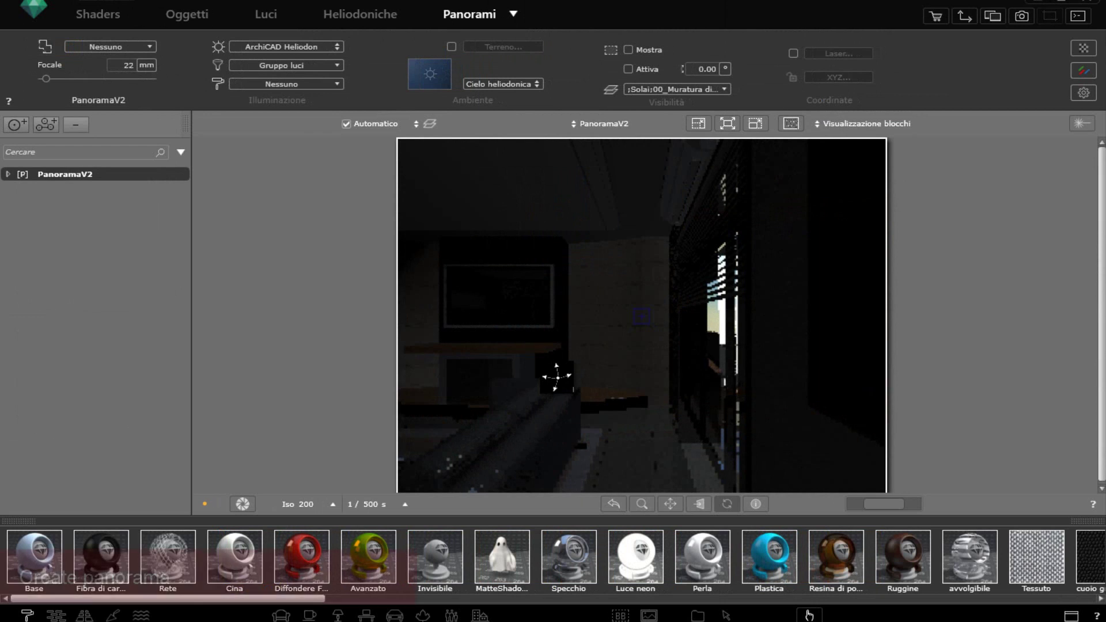
pyautogui.click(311, 45)
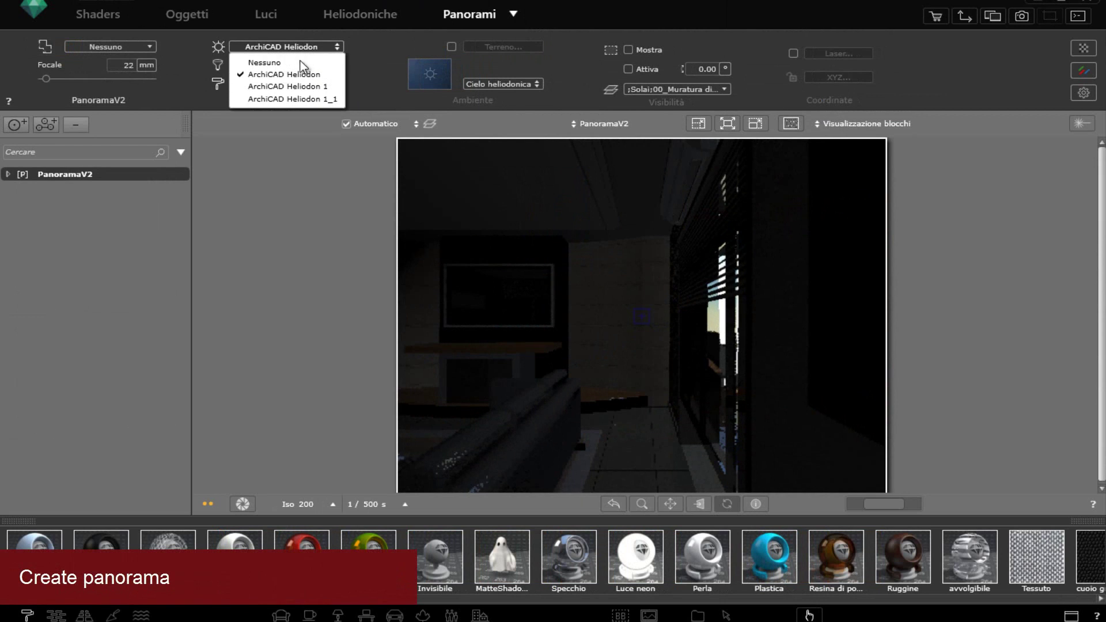
pyautogui.click(294, 86)
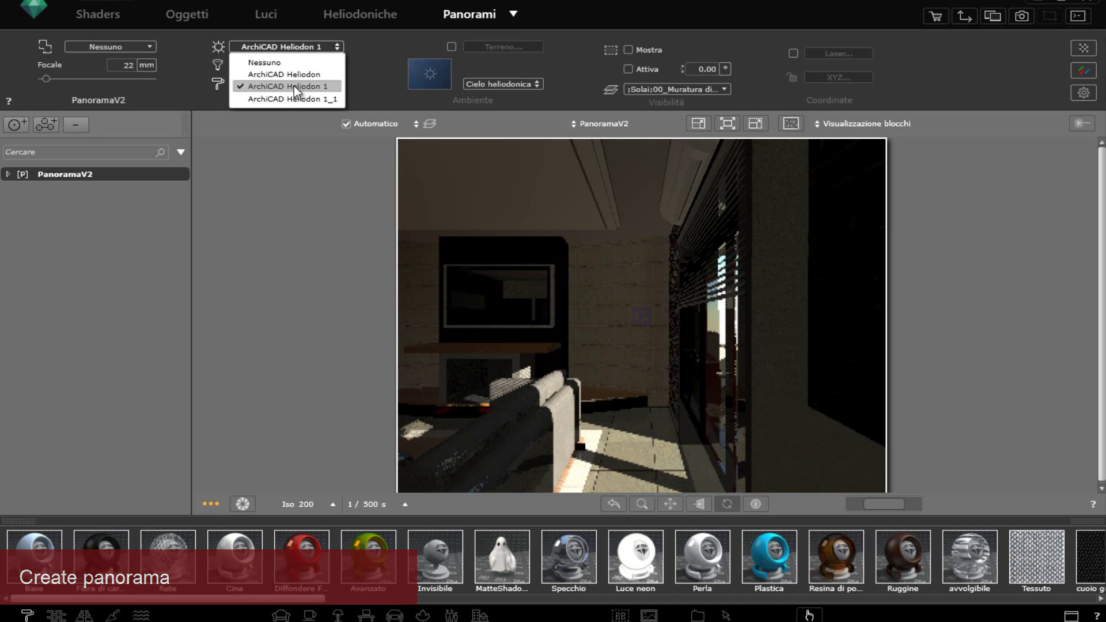
pyautogui.click(302, 218)
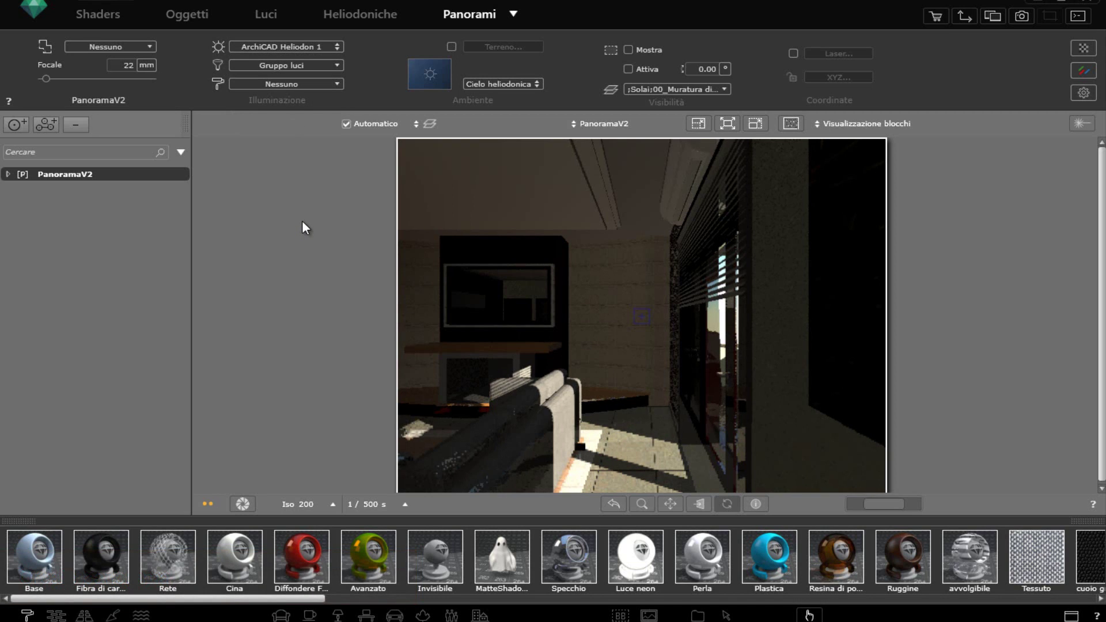
pyautogui.click(242, 504)
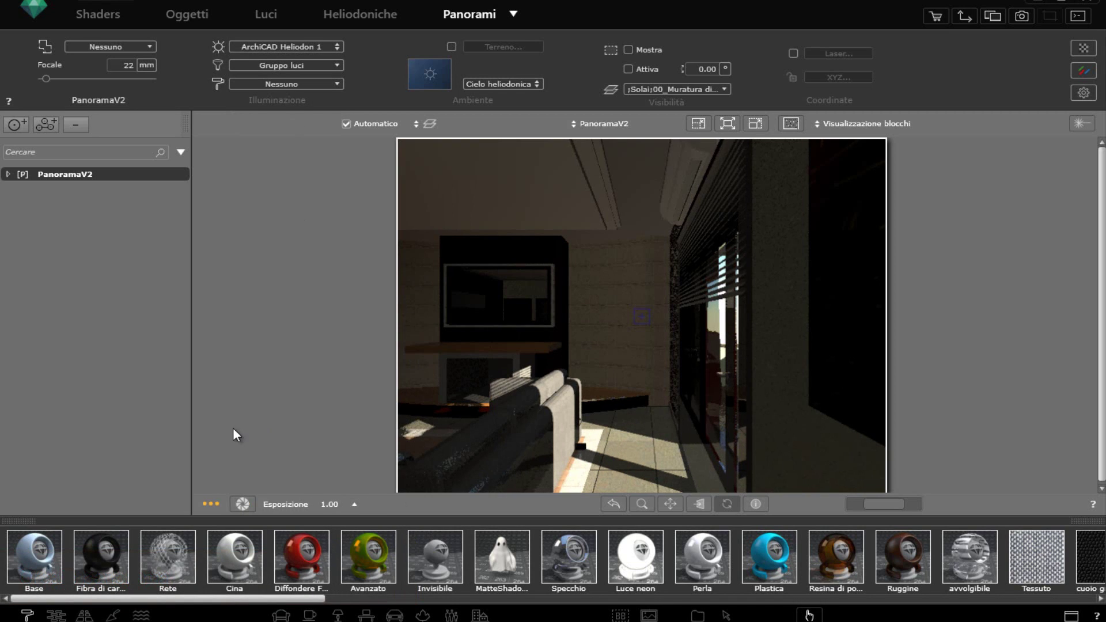
# Try the clipping box on PanoramaV2 and turn it off, then section the 2D plan view to reveal the furnished interior
pyautogui.click(628, 50)
pyautogui.click(629, 69)
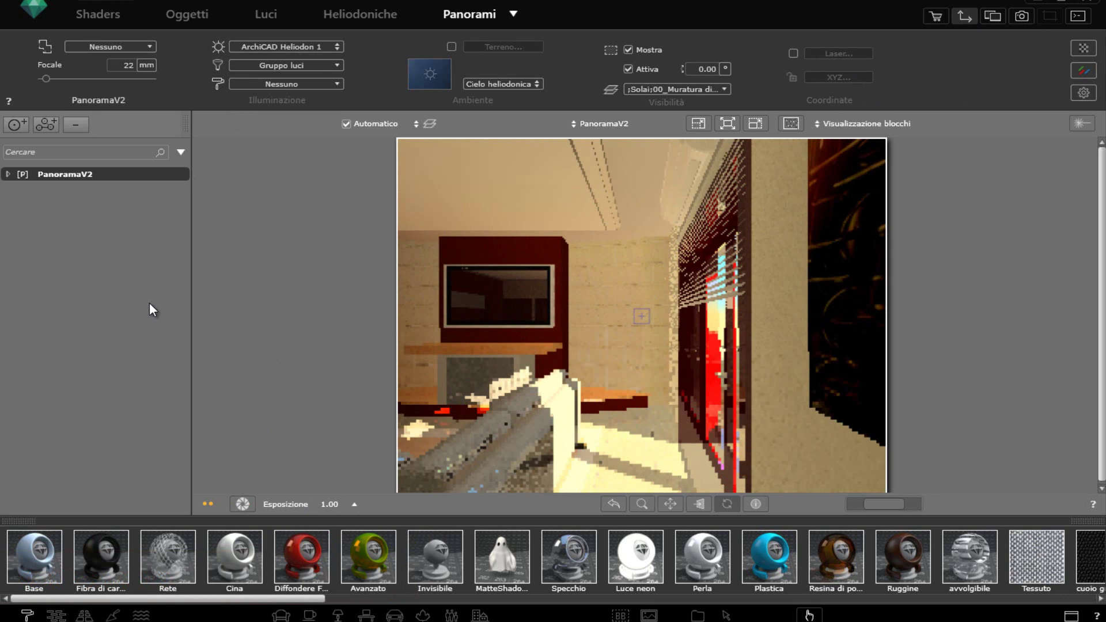
pyautogui.moveTo(123, 396); pyautogui.dragTo(233, 94)
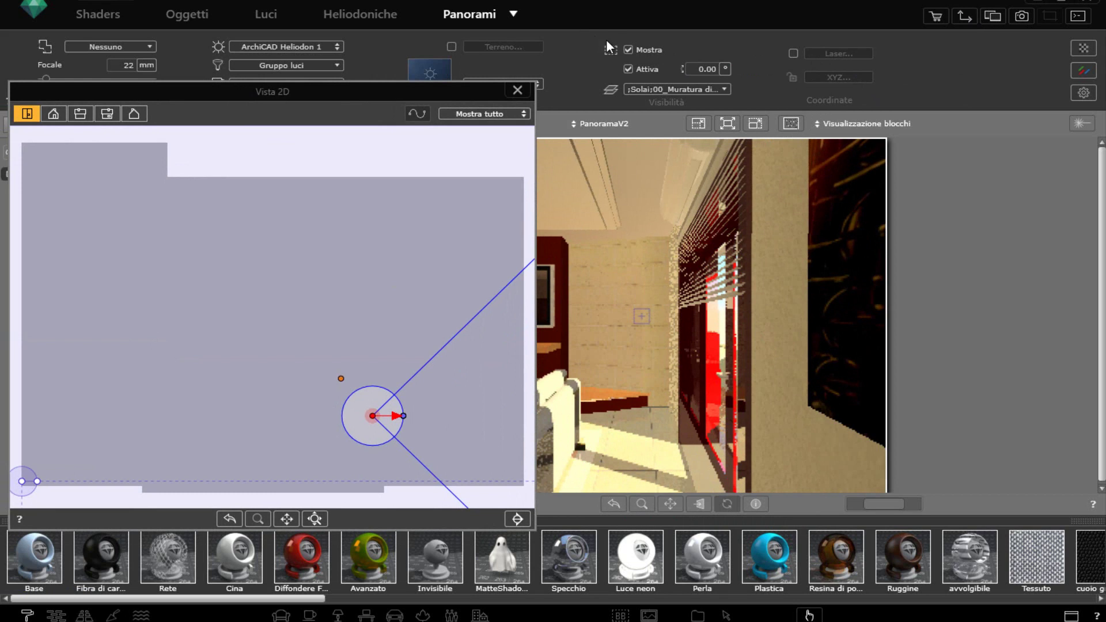
pyautogui.click(629, 49)
pyautogui.click(628, 69)
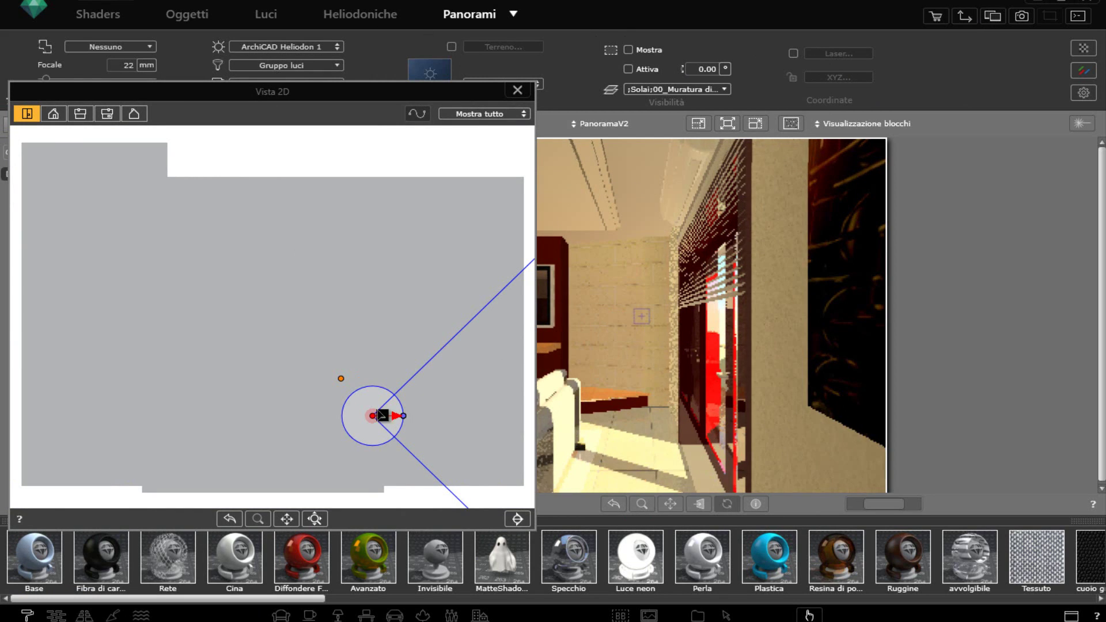
pyautogui.click(517, 520)
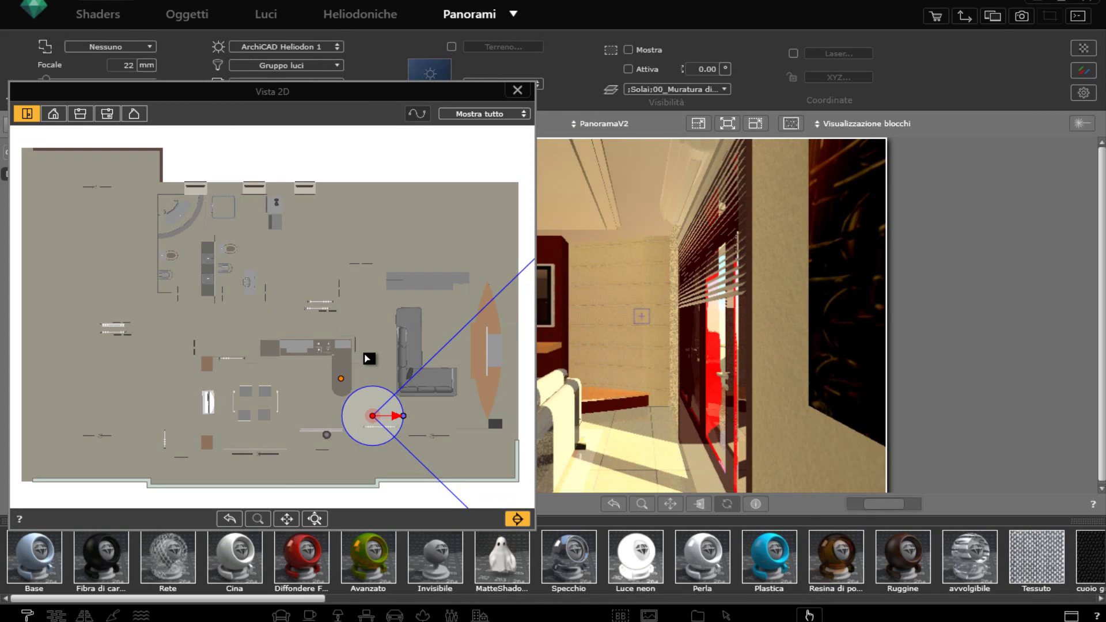
# Move the panorama node onto the living-room sofa in the plan and set its focal length to 12 mm
pyautogui.moveTo(373, 415); pyautogui.dragTo(407, 359)
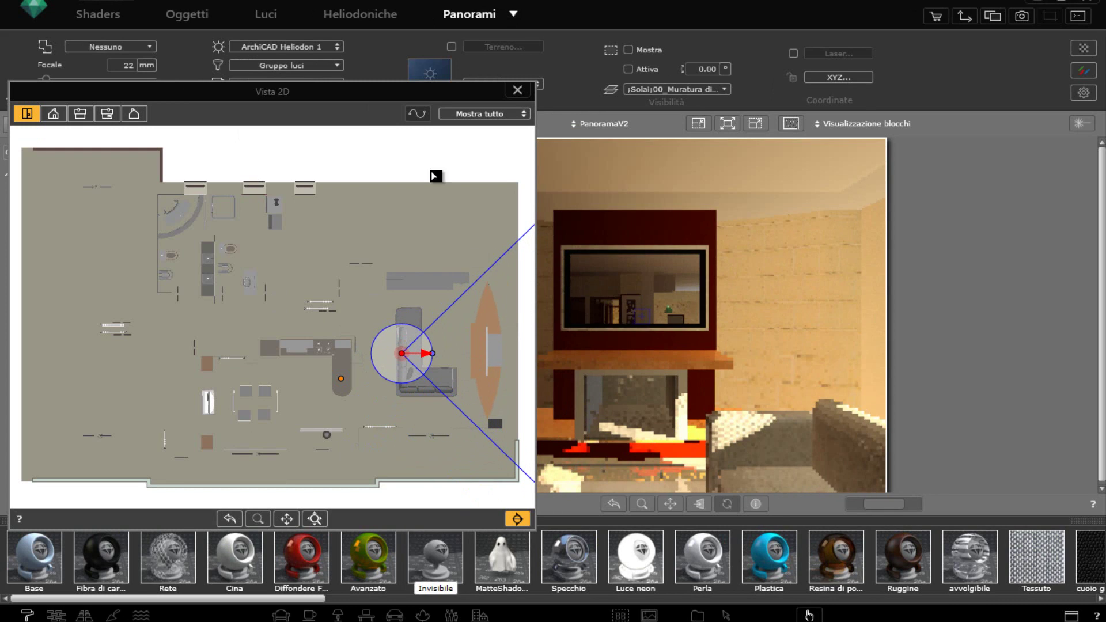
pyautogui.moveTo(375, 94); pyautogui.dragTo(350, 129)
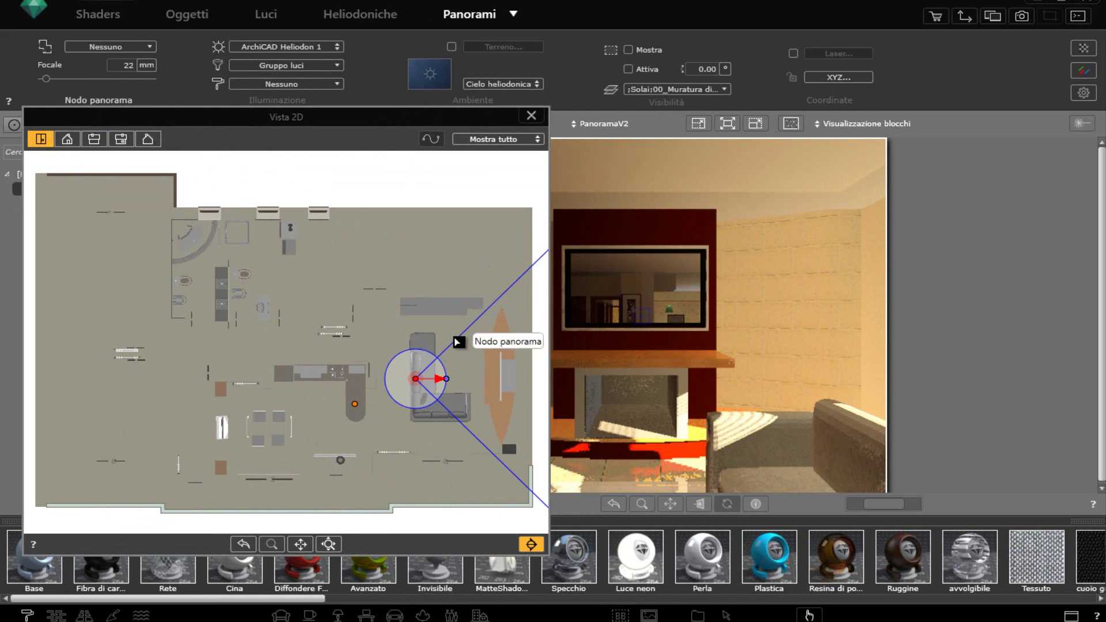
pyautogui.moveTo(462, 336); pyautogui.dragTo(468, 306)
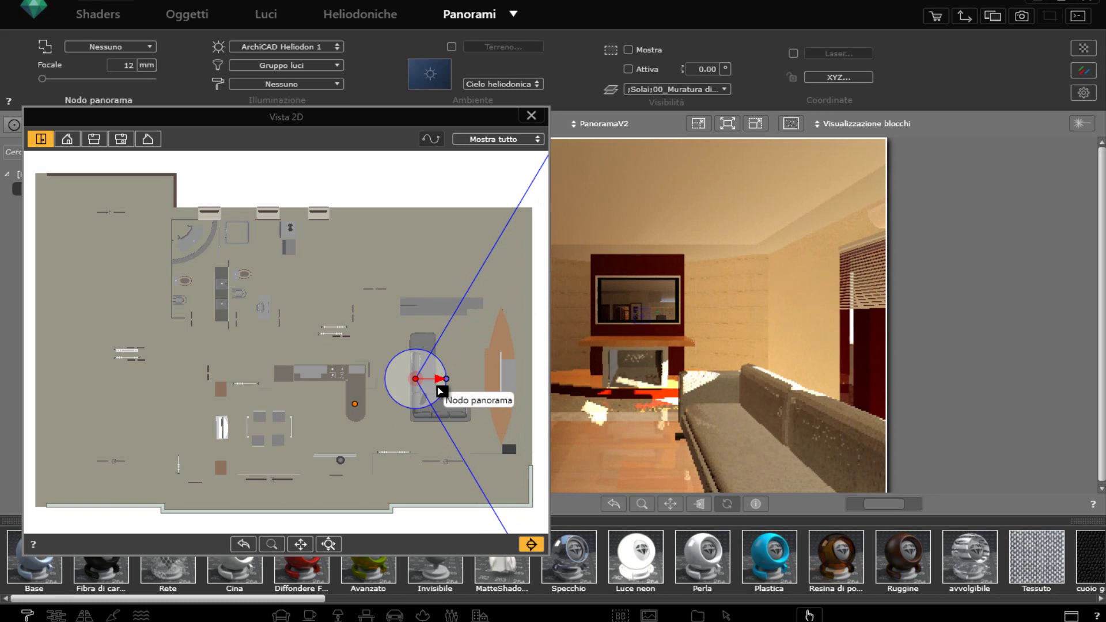
# Duplicate the living-room panorama node beside the dining table in the plan view
pyautogui.keyDown('alt'); pyautogui.moveTo(421, 382); pyautogui.dragTo(245, 427); pyautogui.keyUp('alt')
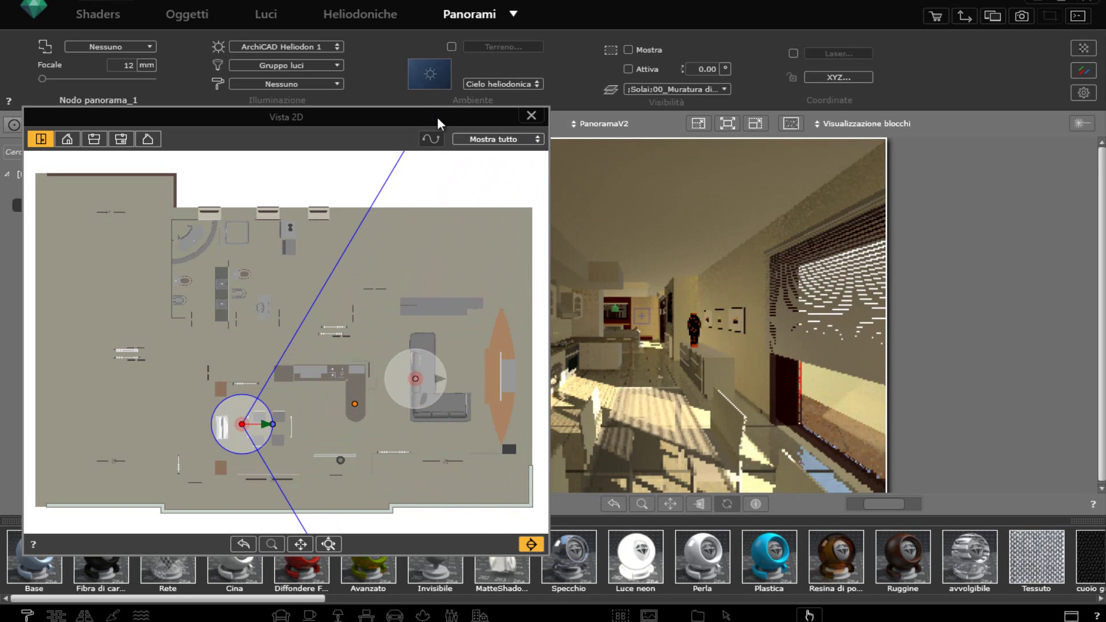
pyautogui.moveTo(437, 116); pyautogui.dragTo(491, 115)
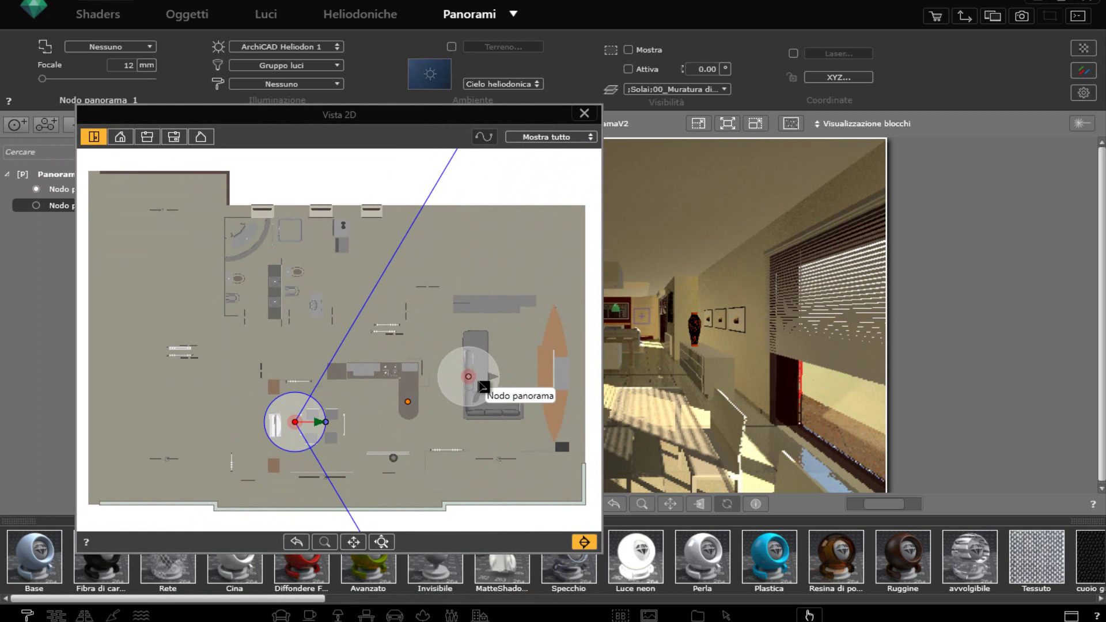
# Compare the previews from the living-room and dining-table panorama nodes
pyautogui.click(483, 387)
pyautogui.click(296, 421)
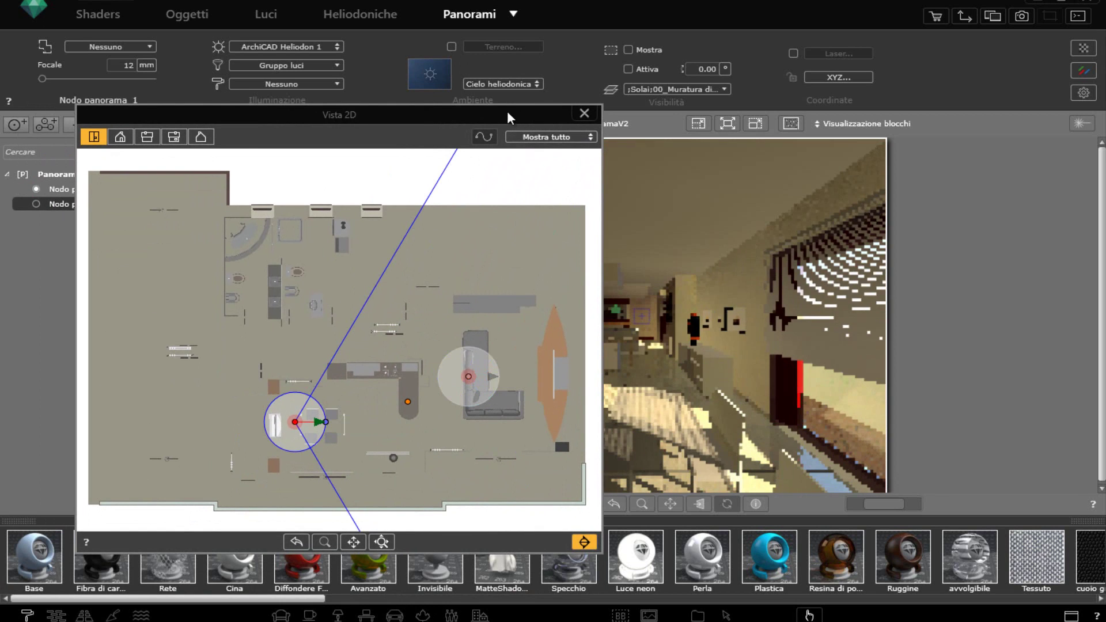
pyautogui.moveTo(507, 118); pyautogui.dragTo(337, 91)
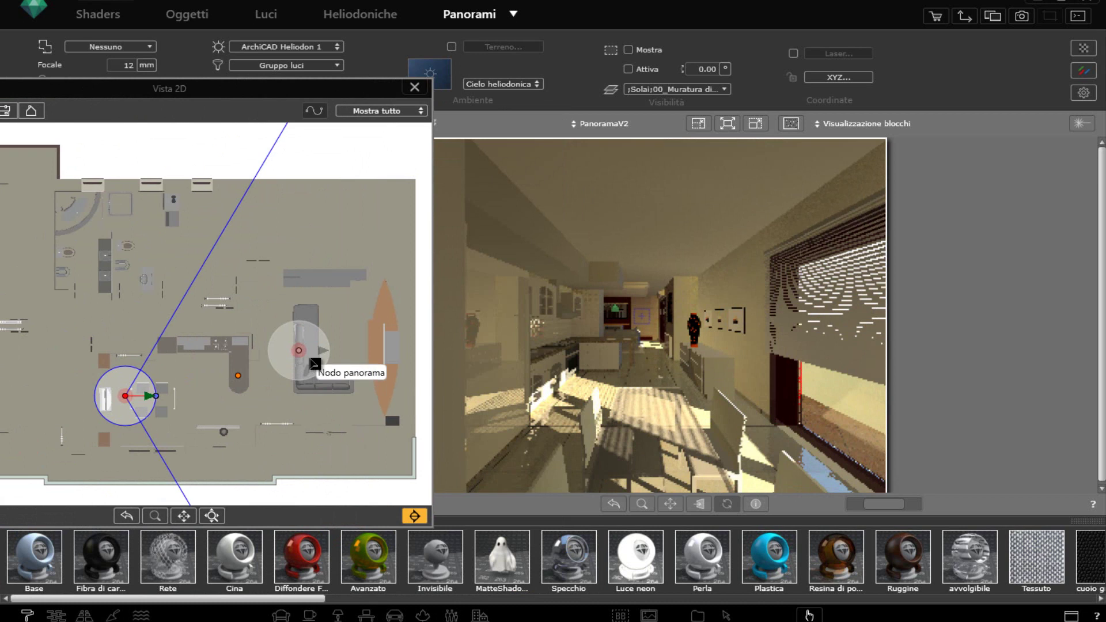
pyautogui.click(313, 364)
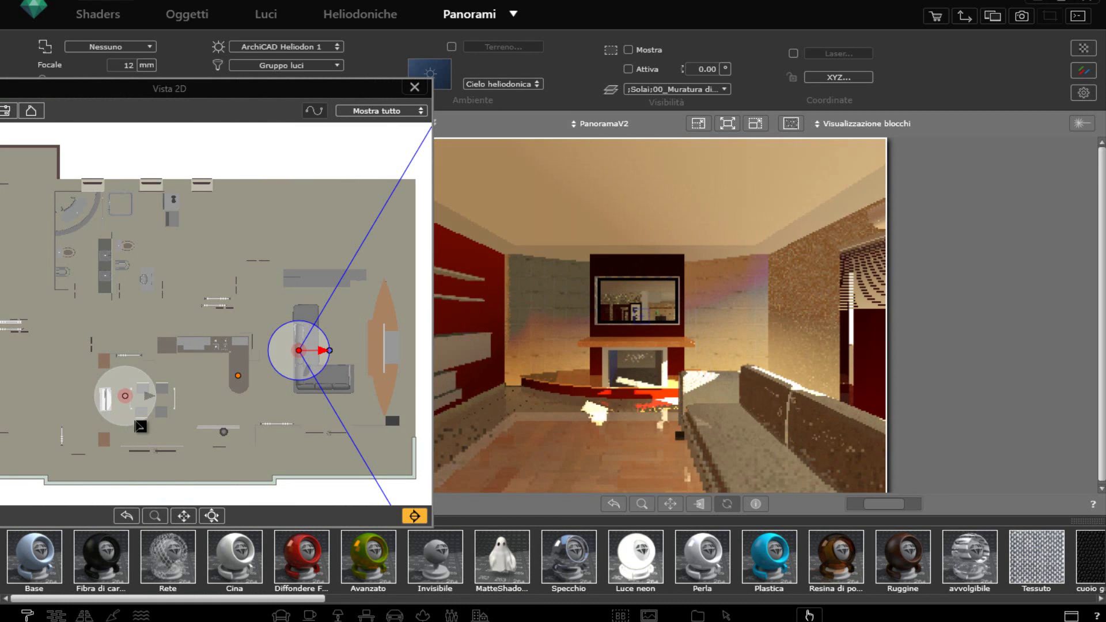
pyautogui.click(142, 426)
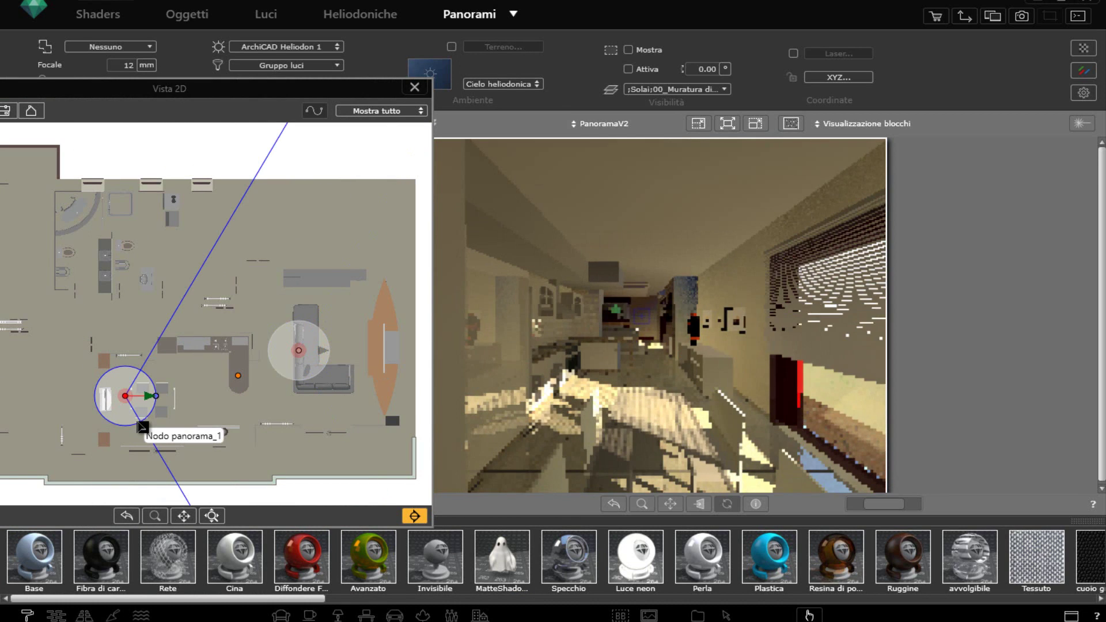
# Link the living-room and dining-table panorama nodes to each other in both directions, then close the 2D view
pyautogui.click(302, 367)
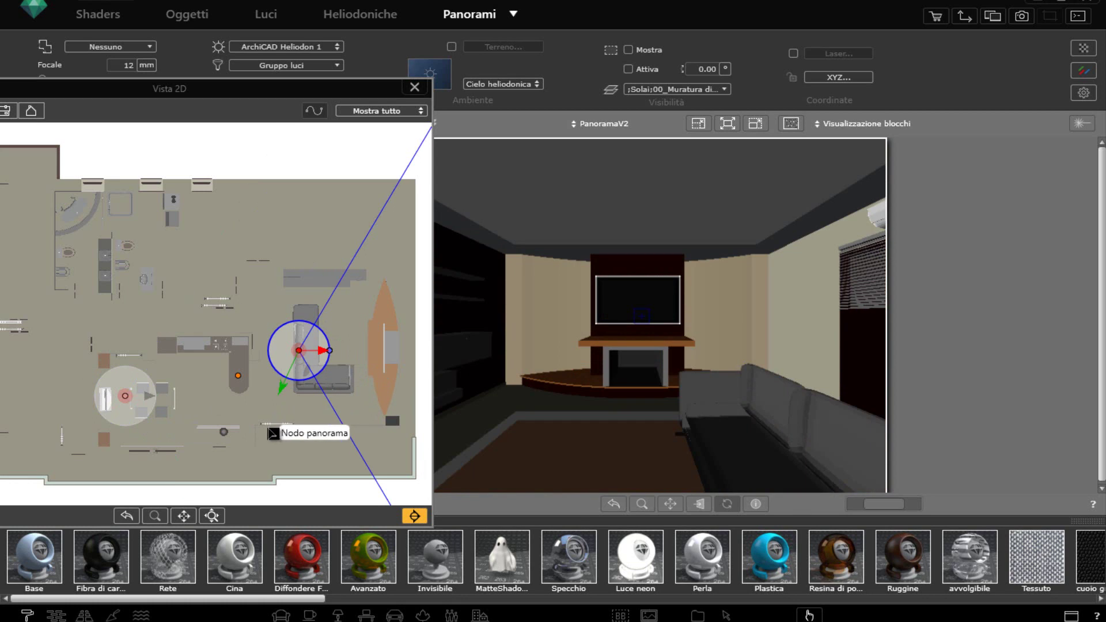
pyautogui.moveTo(272, 434); pyautogui.dragTo(139, 417)
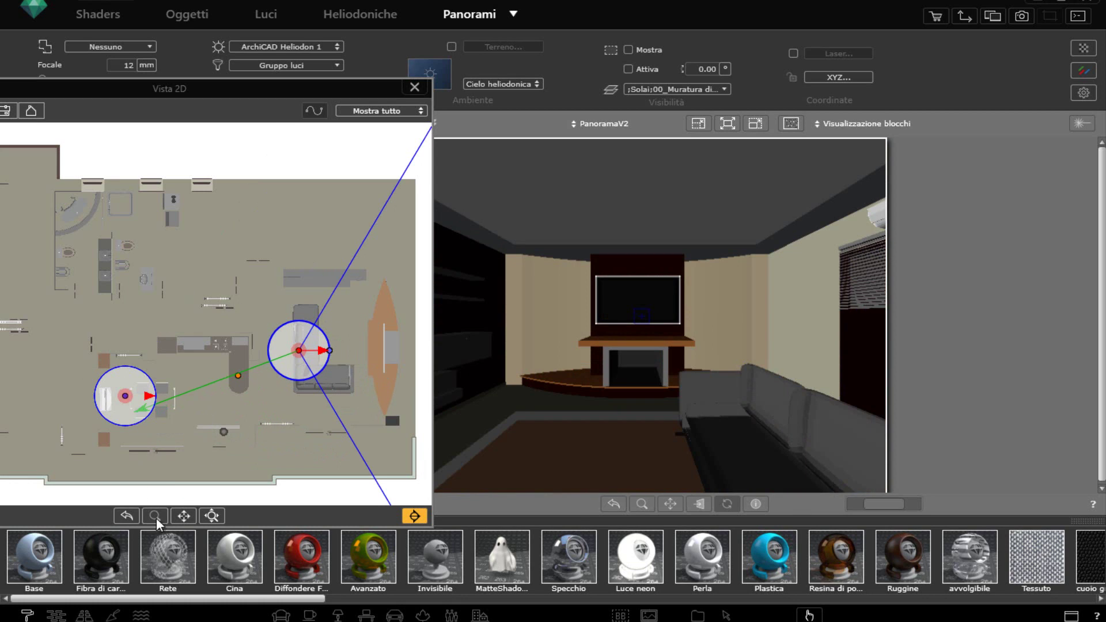
pyautogui.click(122, 395)
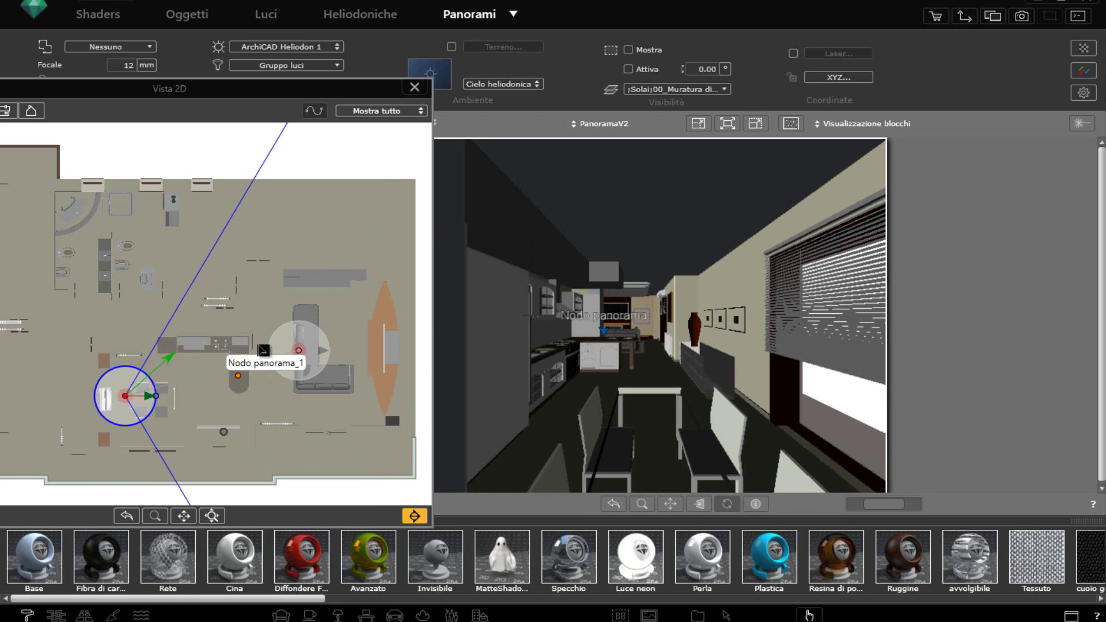
pyautogui.moveTo(263, 351); pyautogui.dragTo(305, 346)
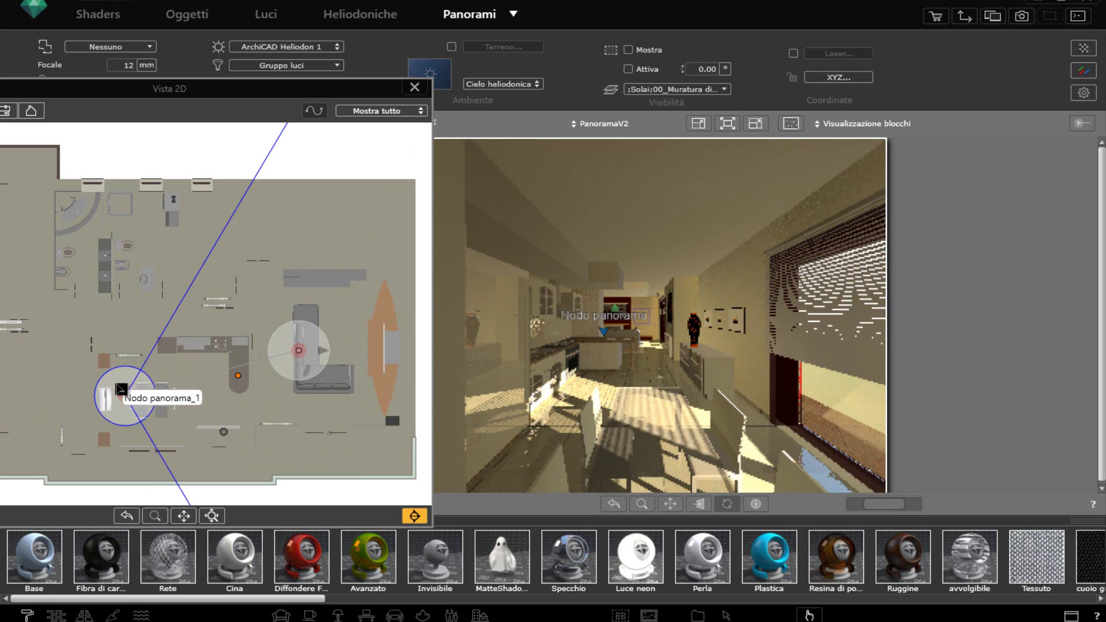
pyautogui.moveTo(123, 392); pyautogui.dragTo(292, 345)
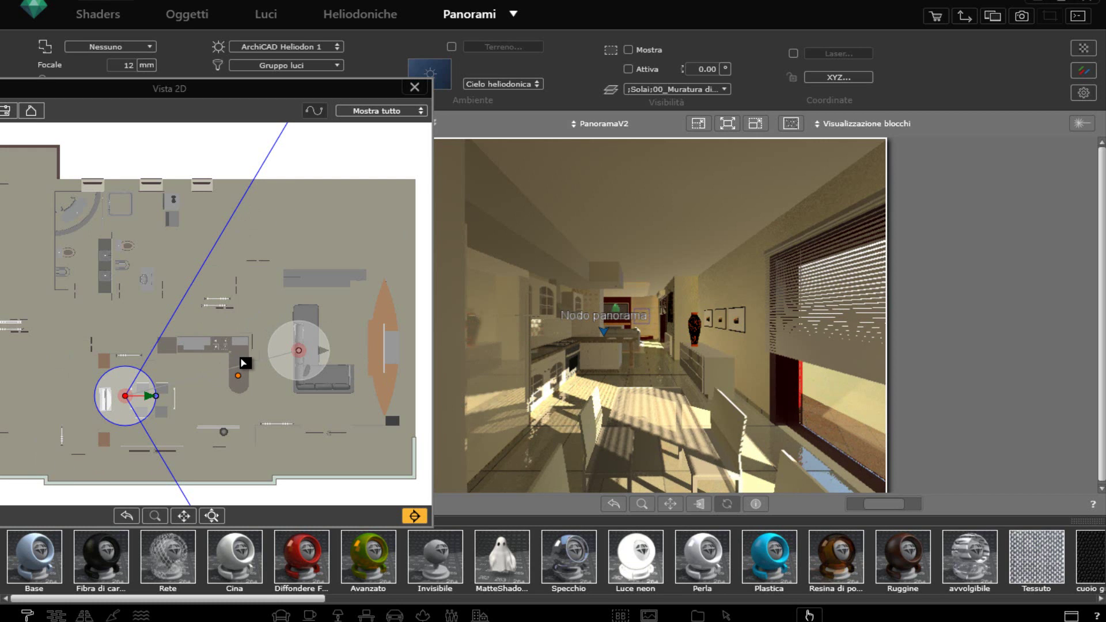
pyautogui.click(415, 87)
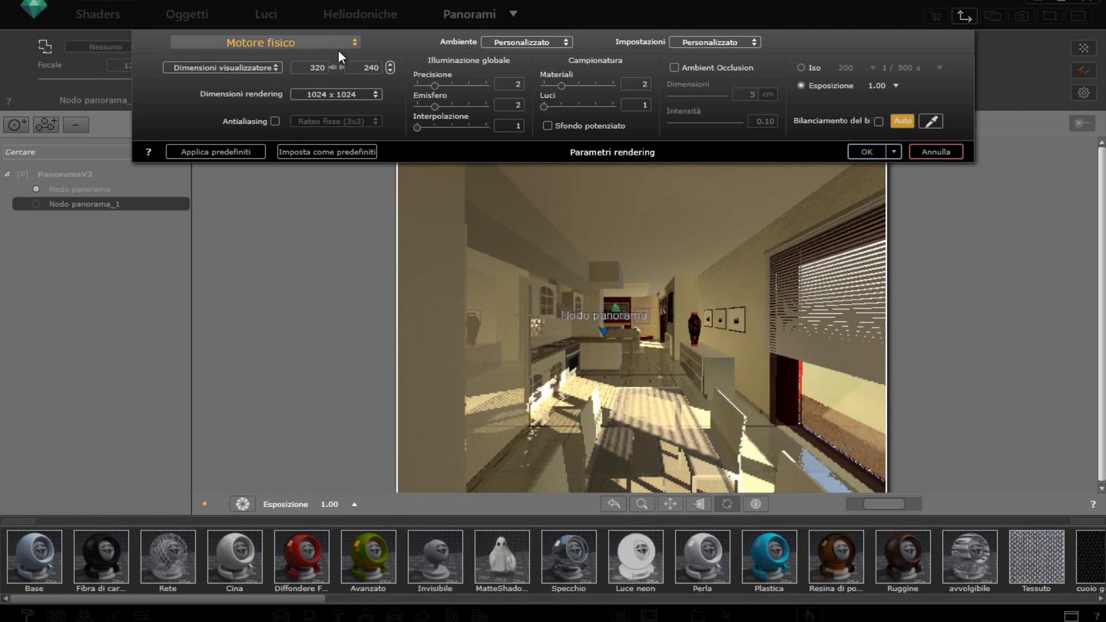
# Try 1280 x 720 Grande as the panorama's viewer size in the rendering parameters, then set it to 900 x 500 Normale
pyautogui.click(237, 68)
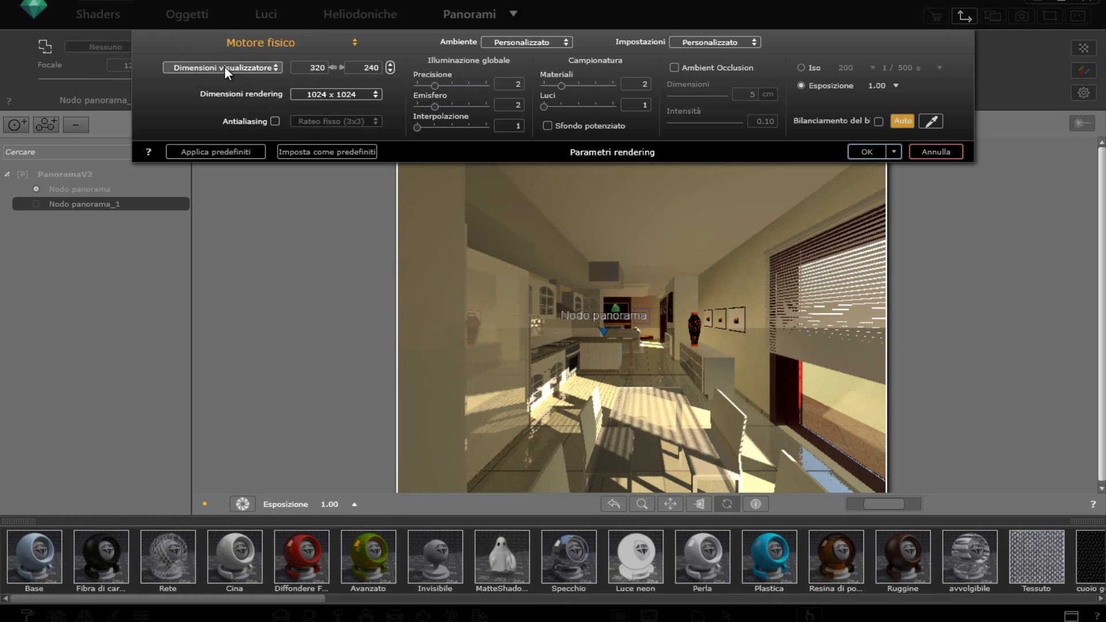
pyautogui.click(225, 68)
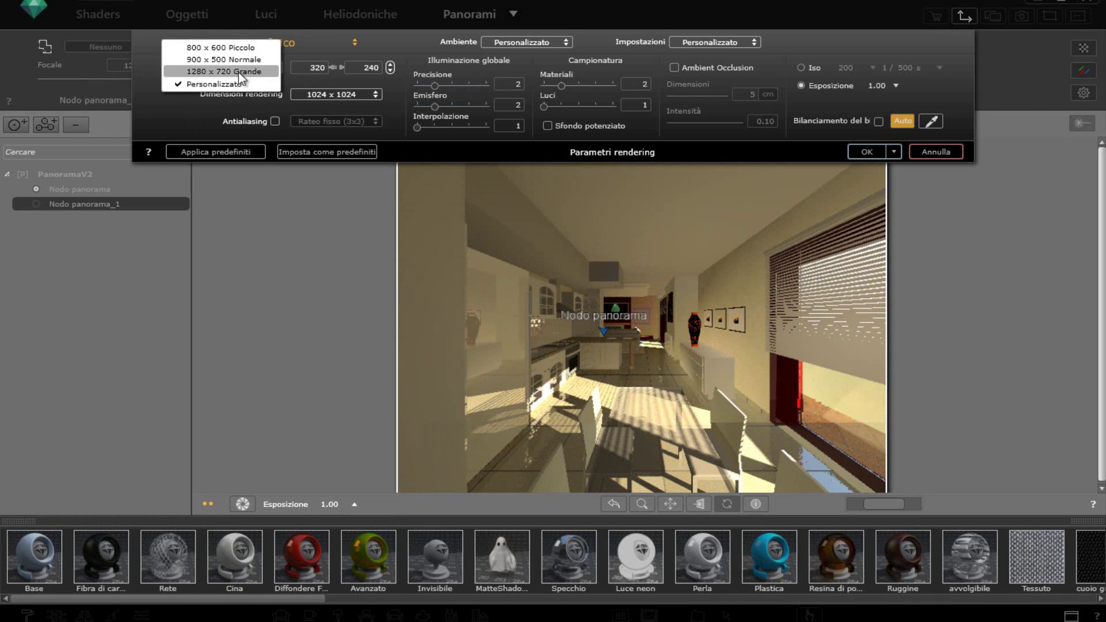
pyautogui.click(239, 71)
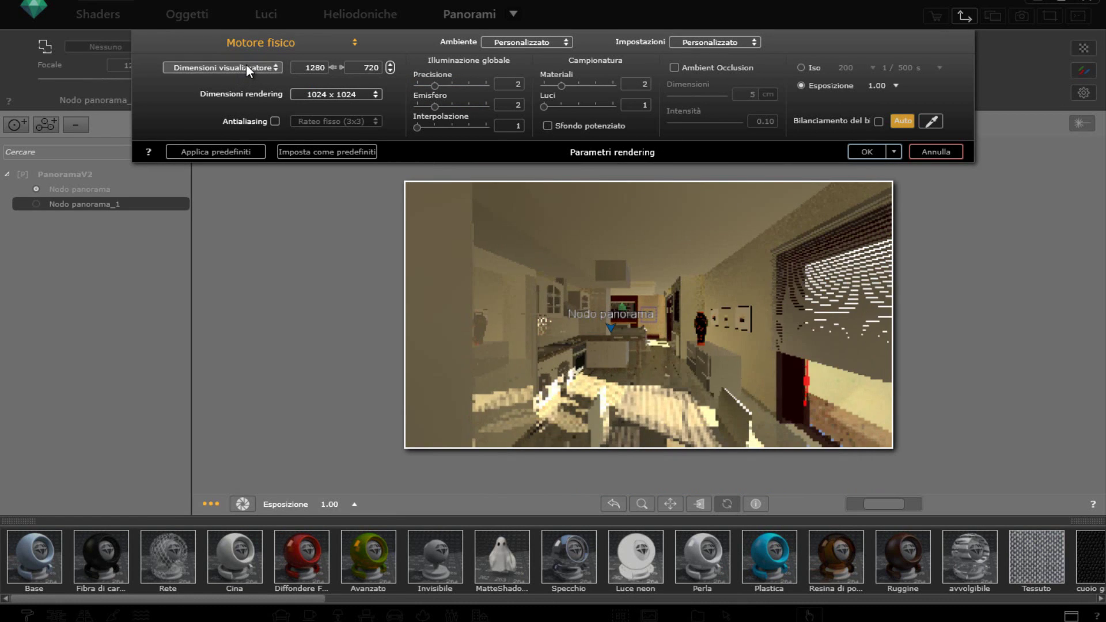
pyautogui.click(247, 65)
pyautogui.click(246, 60)
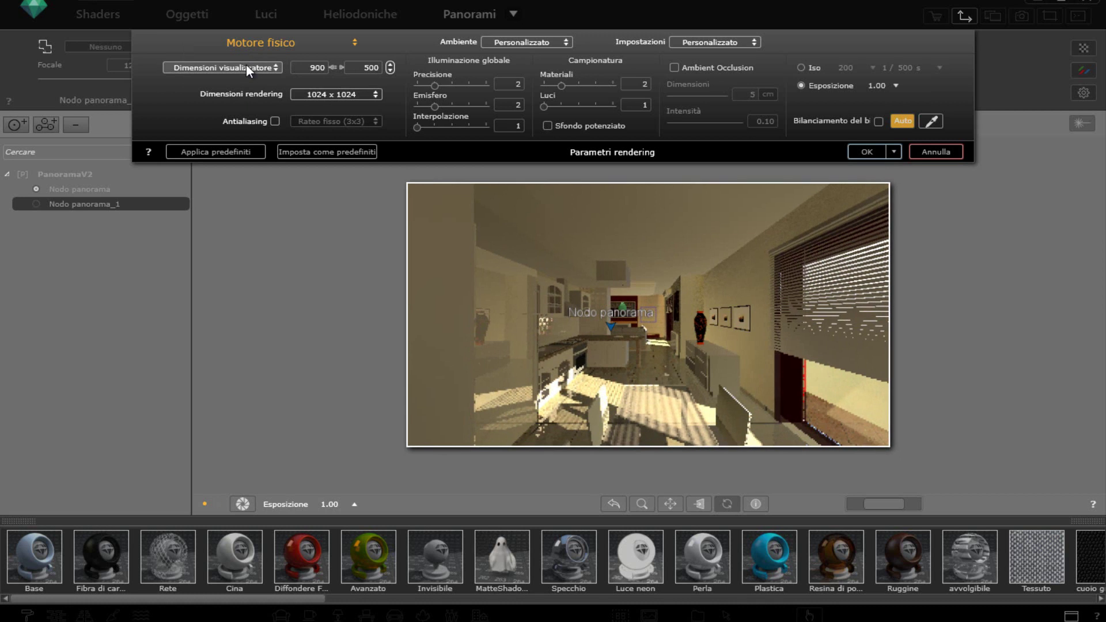
# Enable antialiasing in the panorama's rendering parameters, choose the Interni environment with the Medio preset, and apply the settings
pyautogui.click(276, 121)
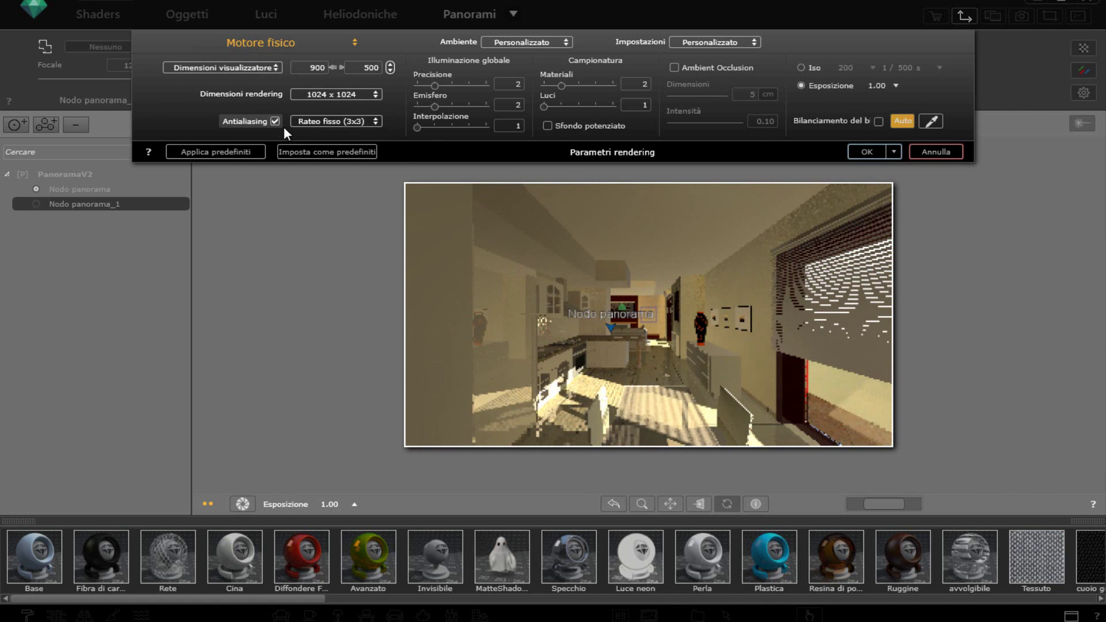
pyautogui.click(549, 42)
pyautogui.click(517, 22)
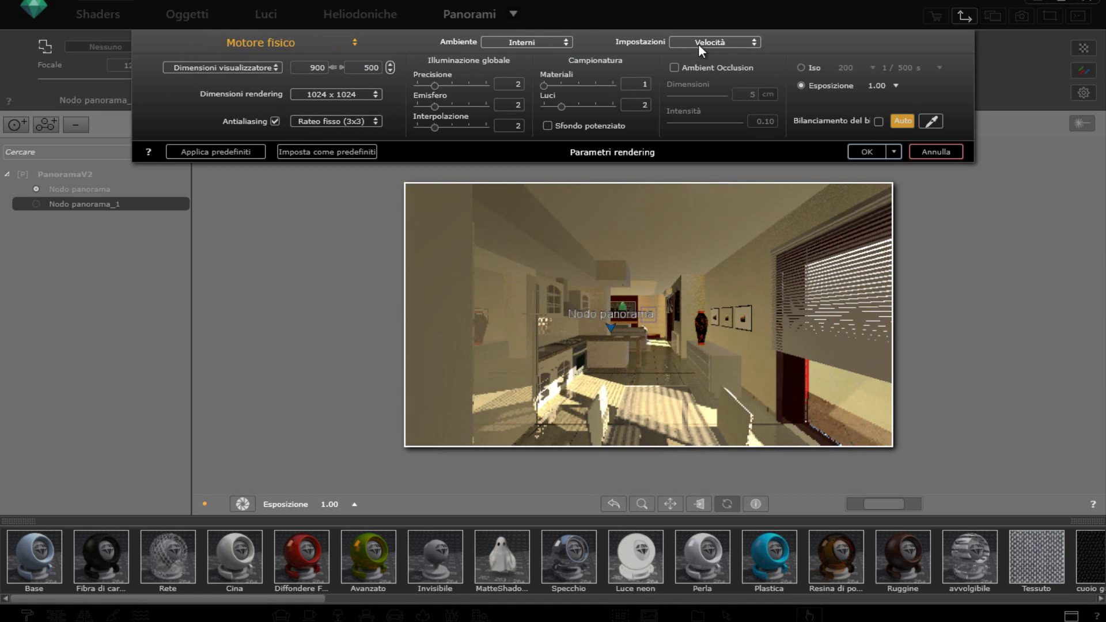
pyautogui.click(728, 38)
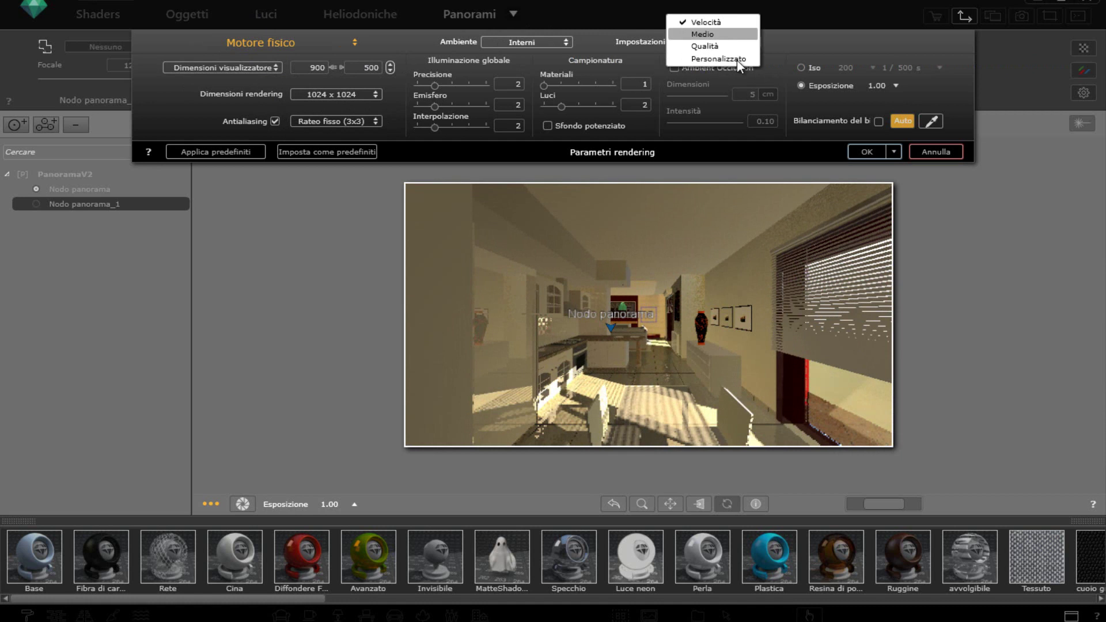
pyautogui.click(718, 36)
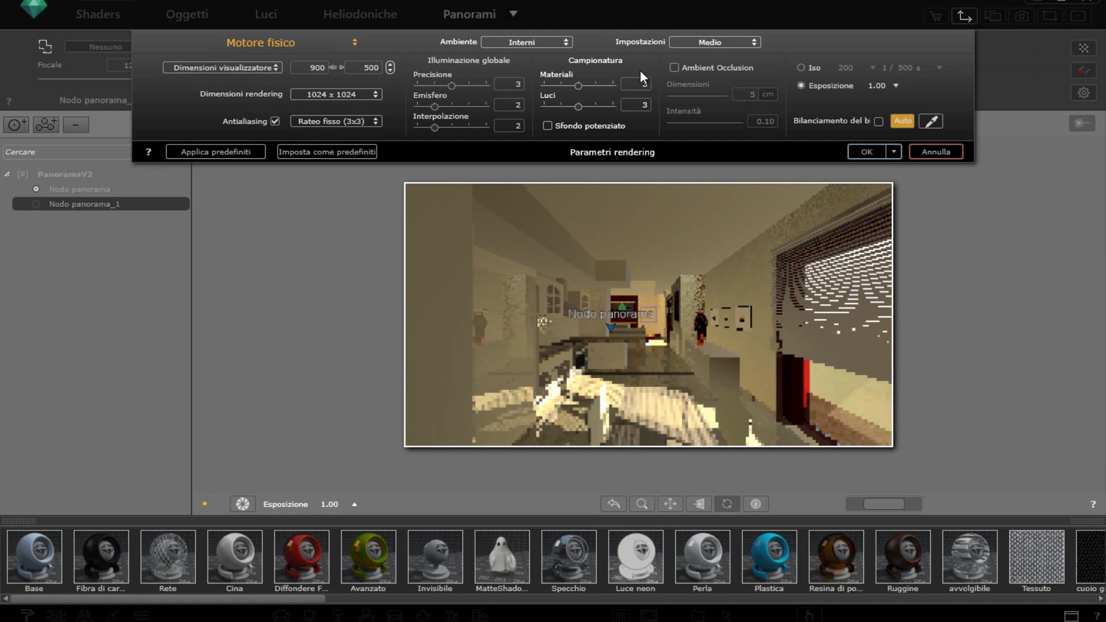
pyautogui.click(859, 152)
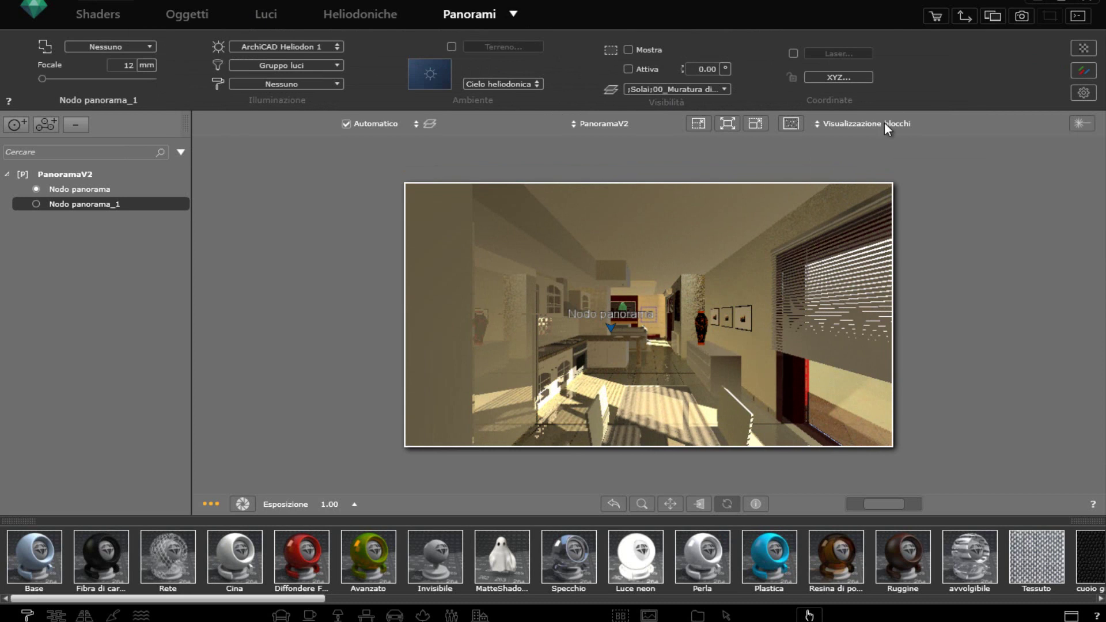
# Set the final rendering's output to an HTML file in the Tutorial folder and run the panorama rendering immediately
pyautogui.click(1020, 16)
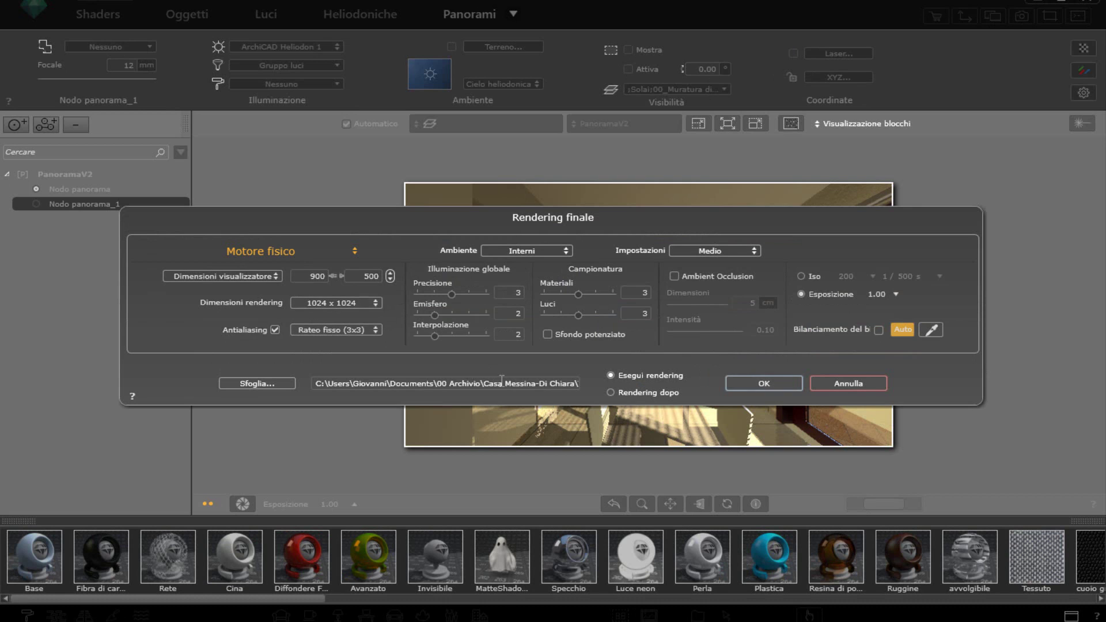
pyautogui.moveTo(564, 389); pyautogui.dragTo(188, 354)
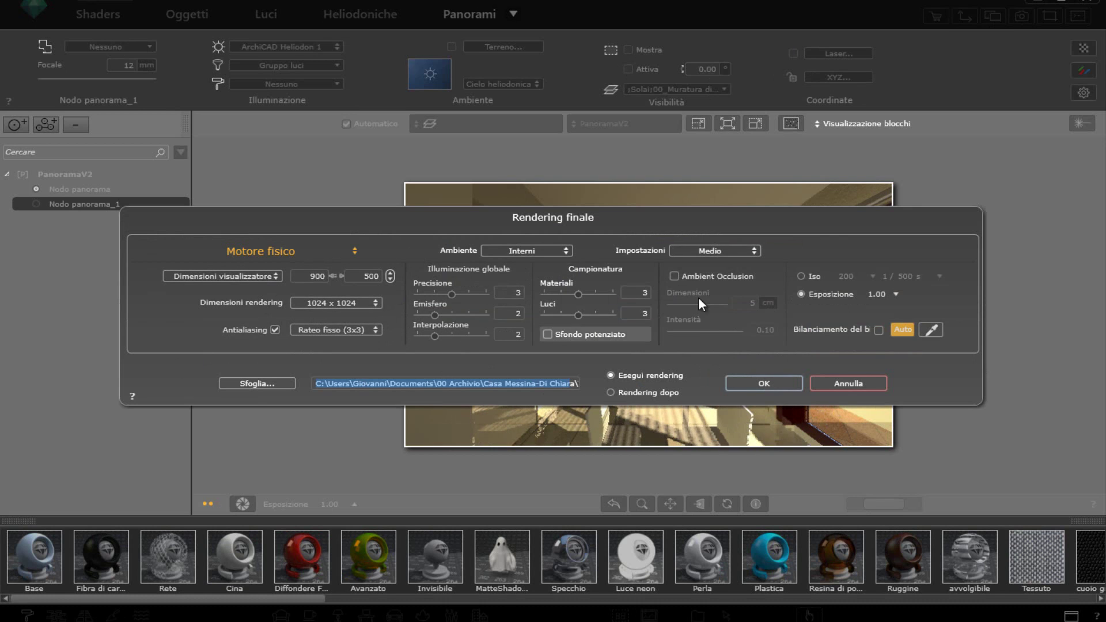
pyautogui.click(254, 383)
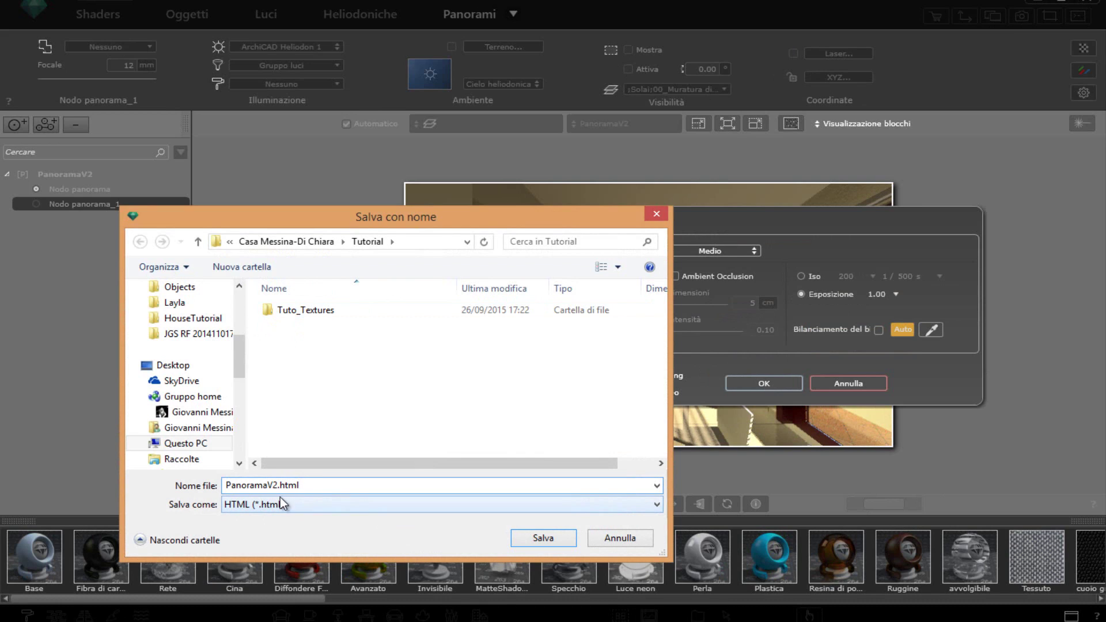
pyautogui.press('BackSpace')
pyautogui.press('BackSpace')
pyautogui.click(554, 535)
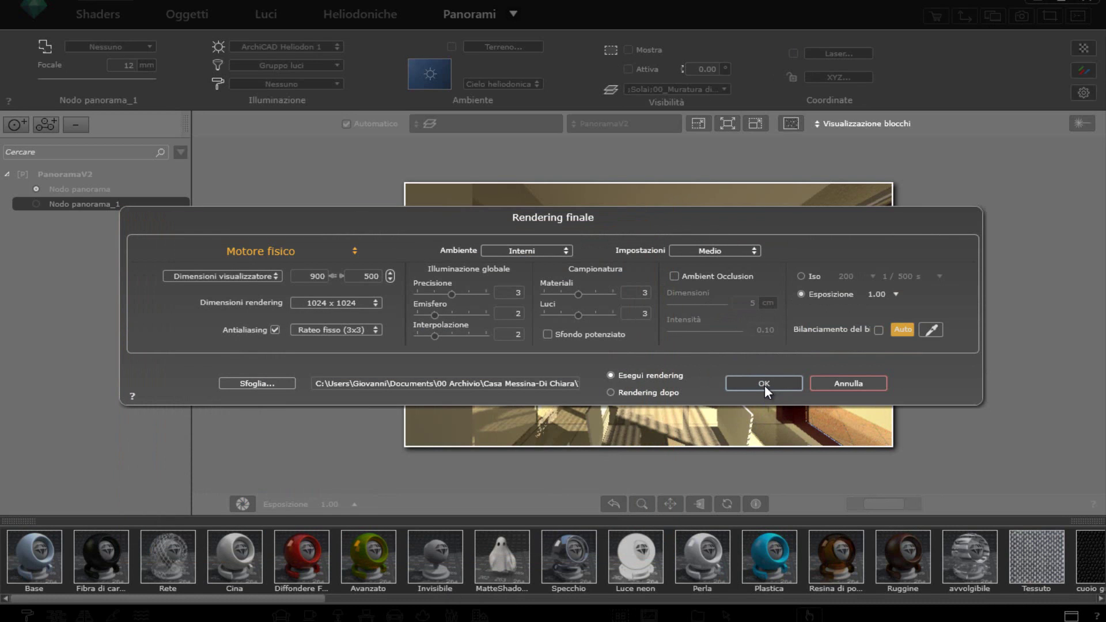
pyautogui.click(765, 385)
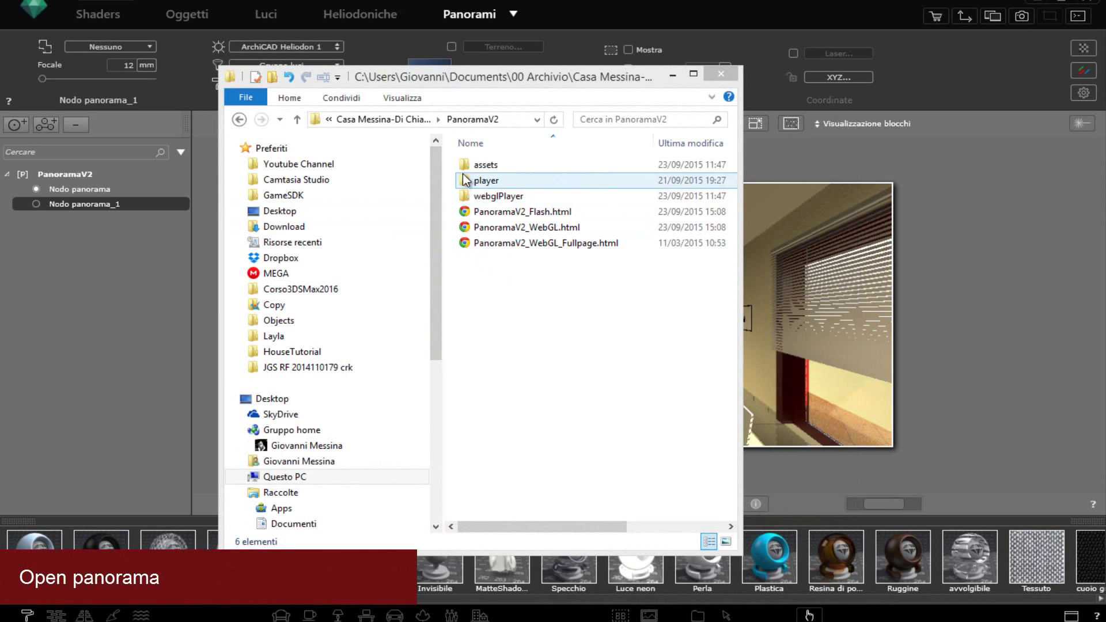
# Open PanoramaV2_Flash.html in the browser and explore its linked rooms, going through Bagno Patronale to the bedroom
pyautogui.doubleClick(504, 217)
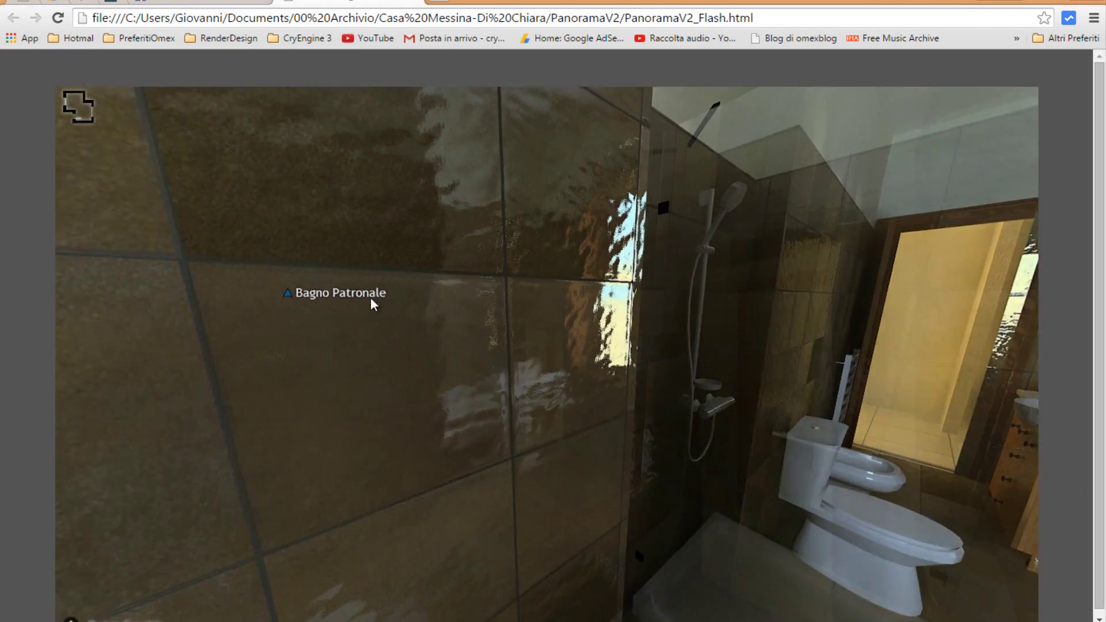
pyautogui.click(371, 298)
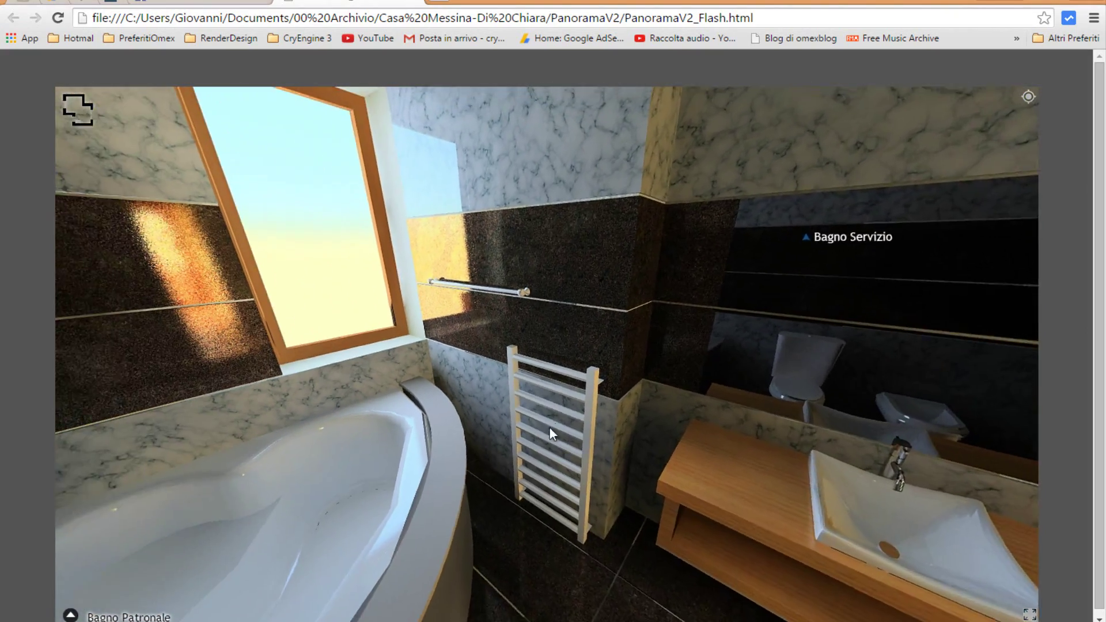
pyautogui.moveTo(550, 427); pyautogui.dragTo(636, 413)
pyautogui.moveTo(521, 321); pyautogui.dragTo(963, 335)
pyautogui.click(916, 354)
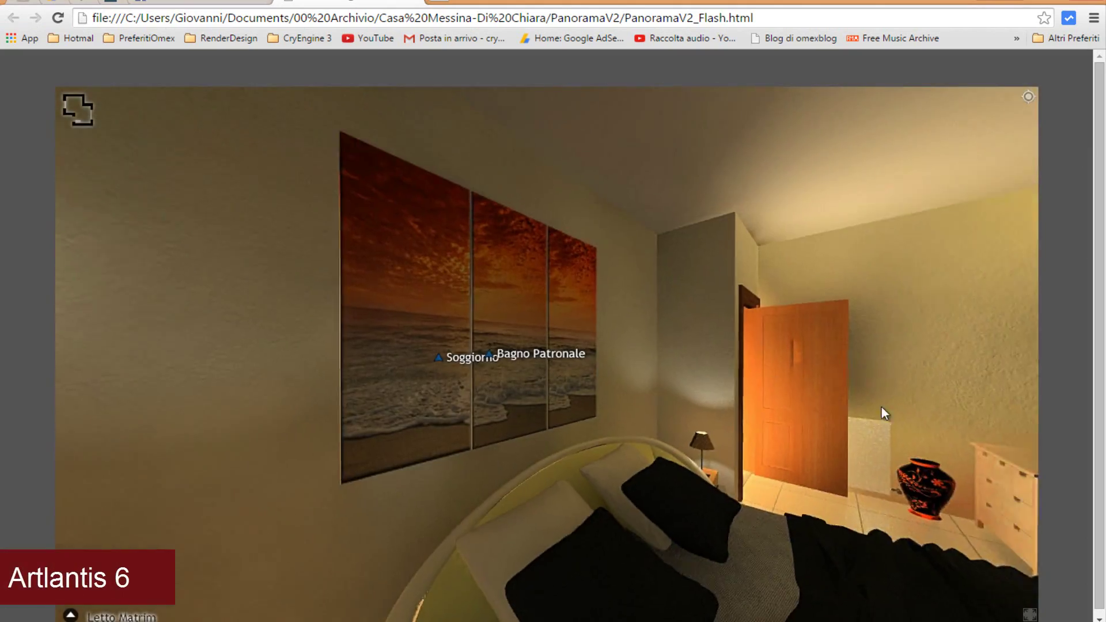